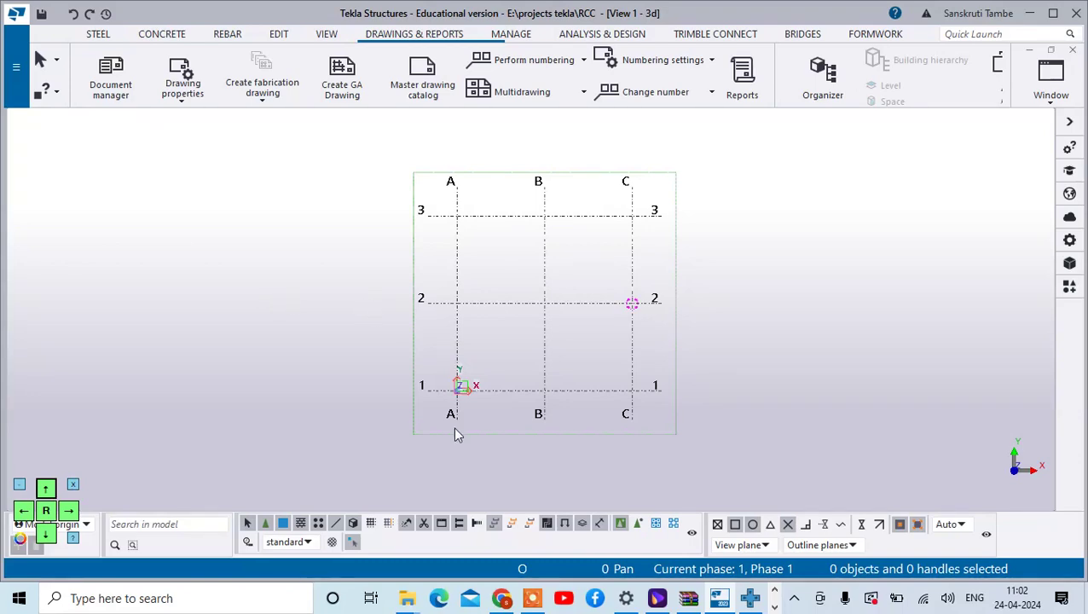
Place steel columns at grid intersections A-2, A-3, B-3 and B-2.
click(98, 35)
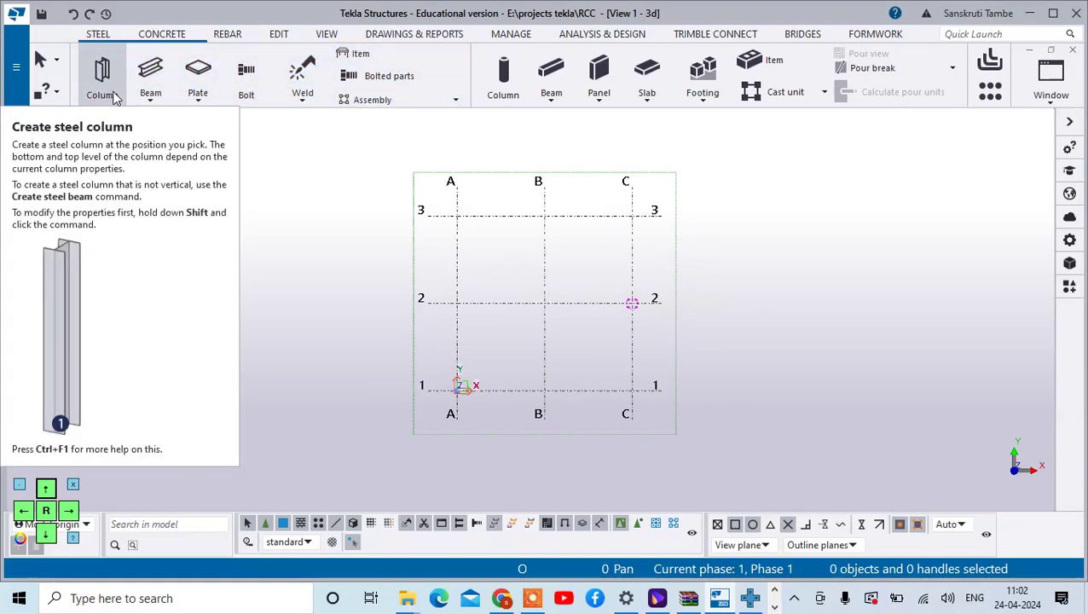
click(113, 98)
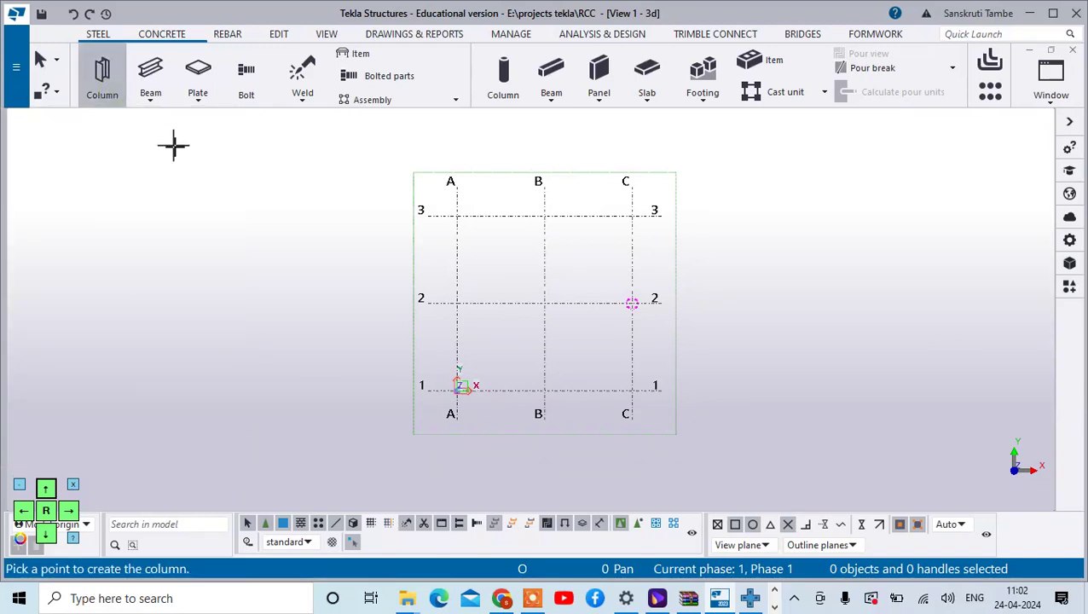
click(458, 306)
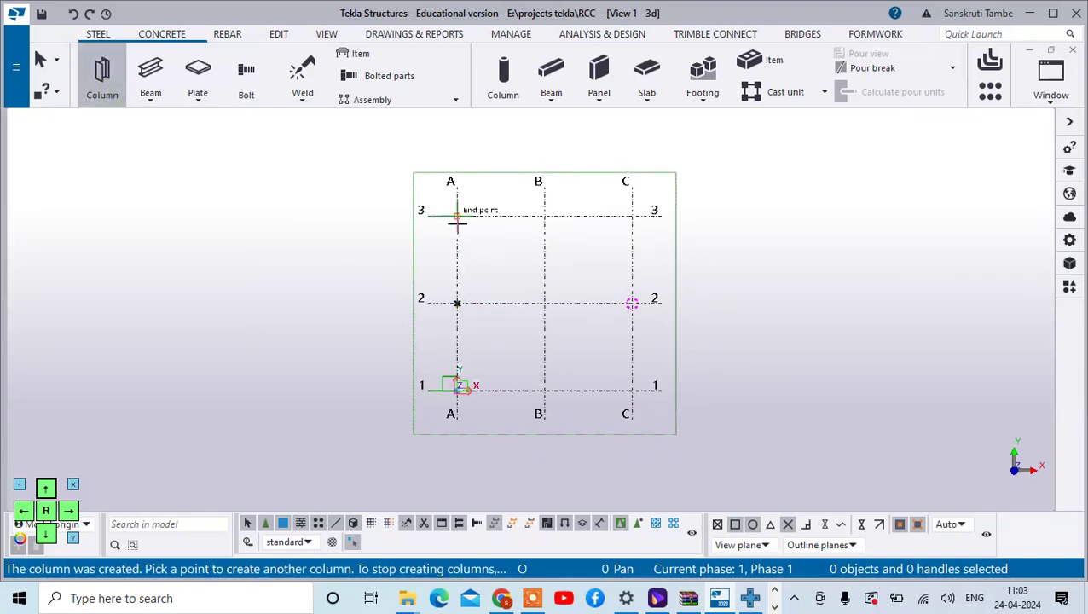
click(461, 220)
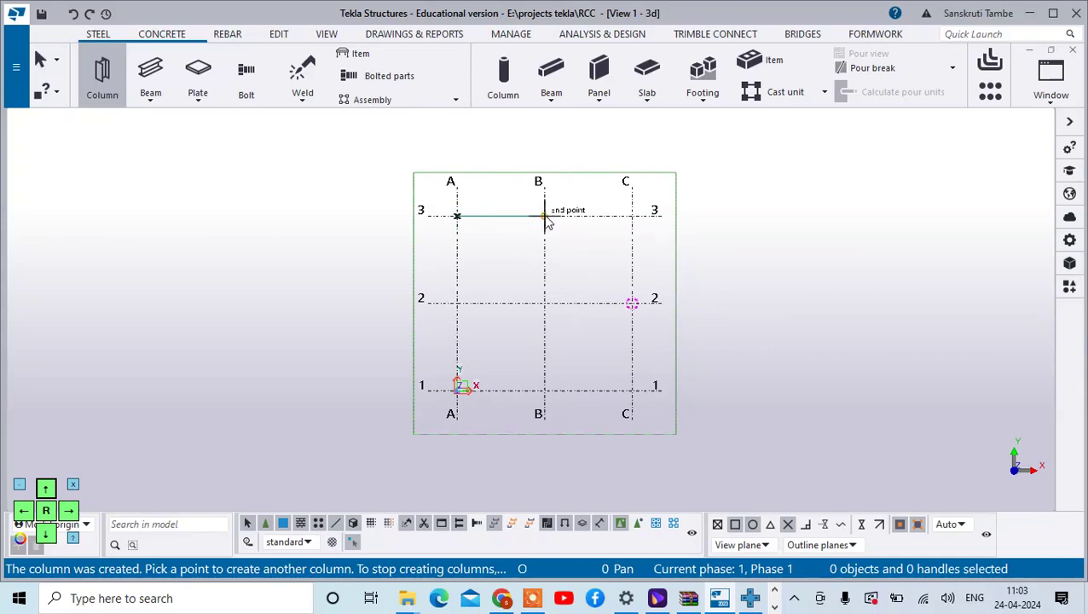
click(545, 303)
scroll(582, 257, up, 2)
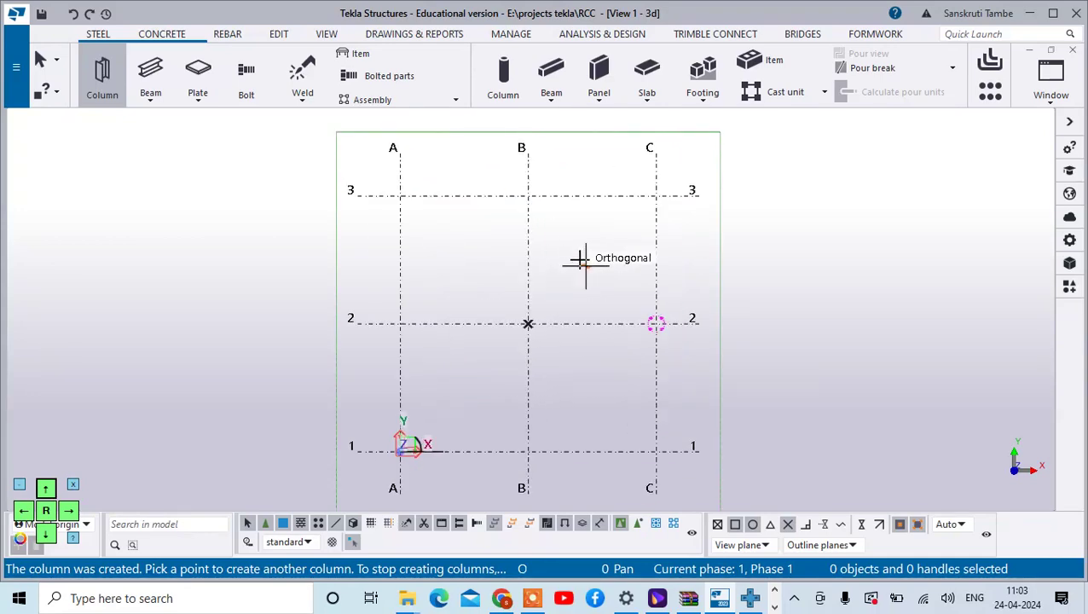
scroll(580, 260, up, 5)
right_click(631, 256)
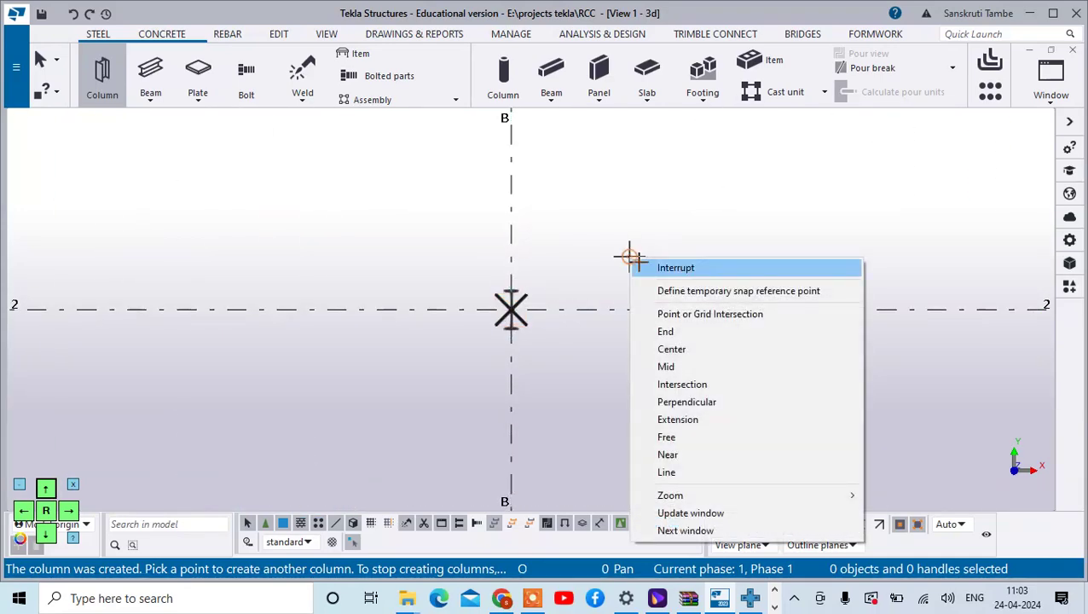
click(638, 268)
View the columns in 3D and check the profile and levels of the column at A-2.
ctrl+middle_drag(565, 401, 431, 328)
scroll(443, 341, down, 6)
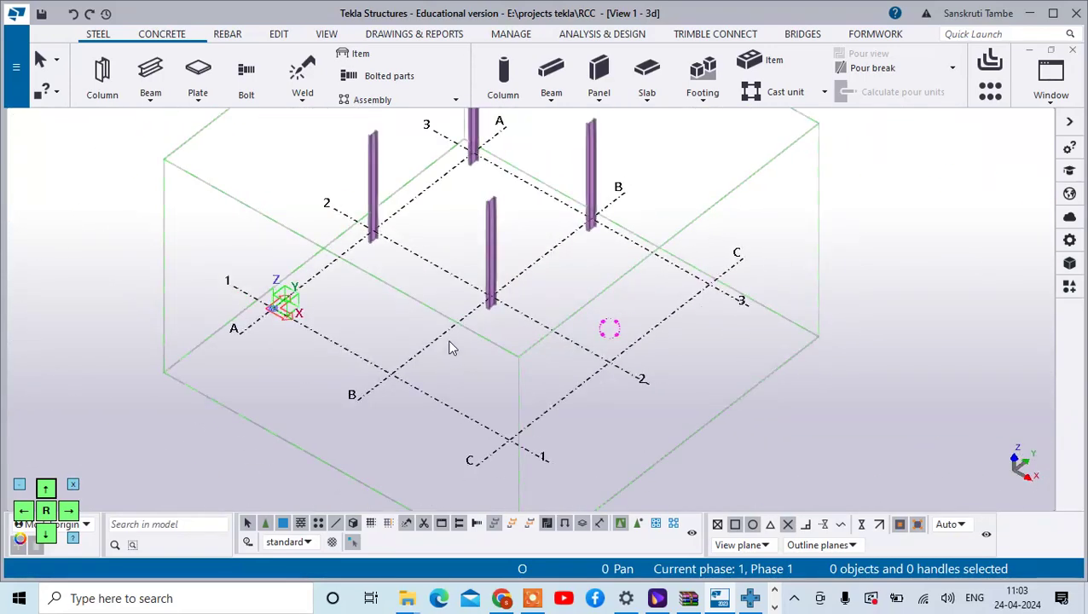
scroll(465, 240, up, 3)
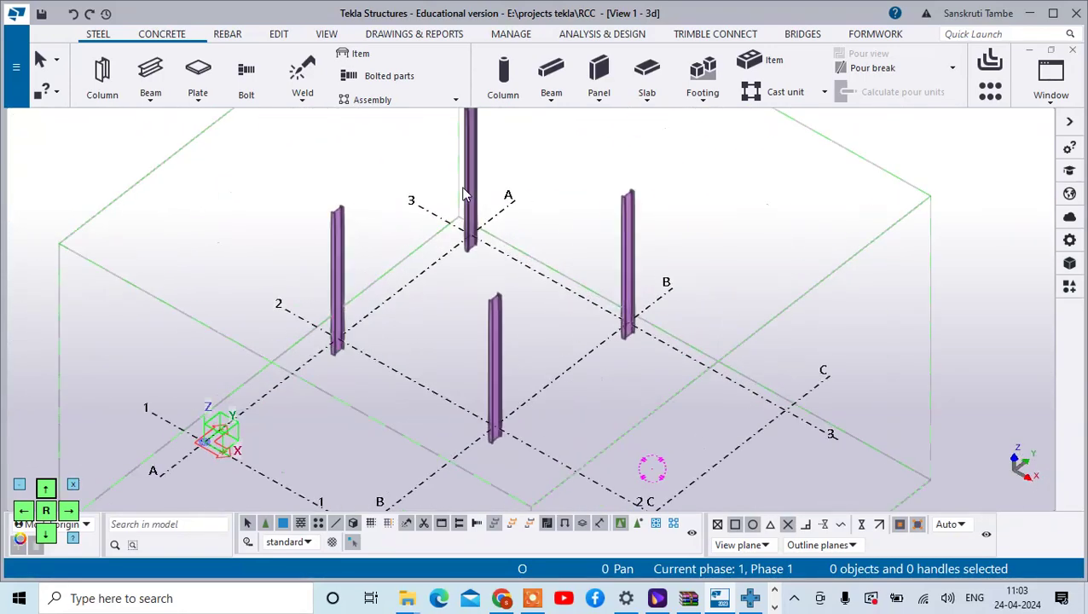
click(341, 229)
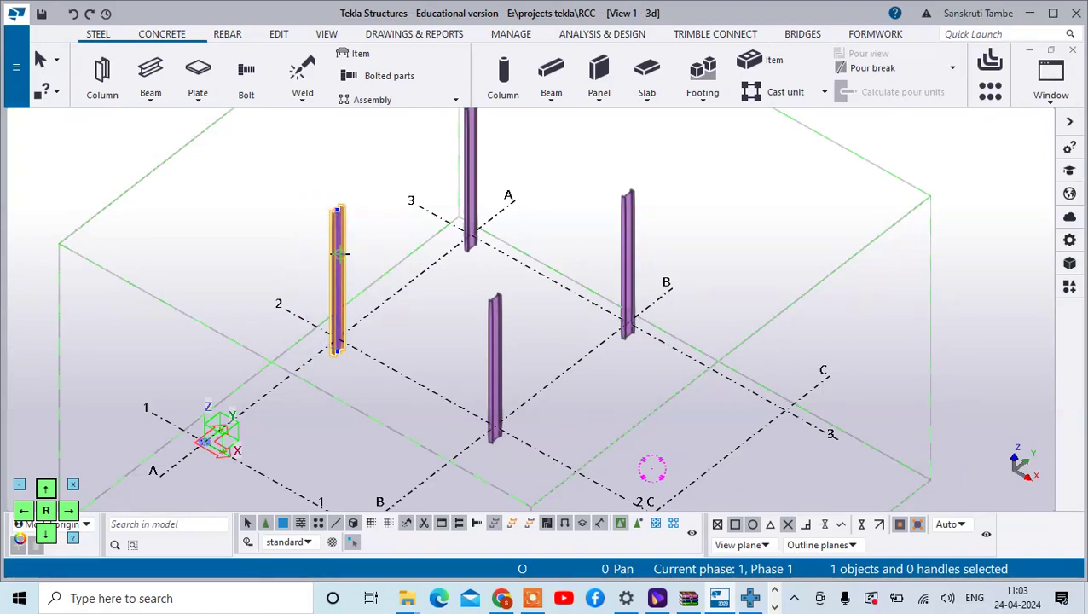
mouse_move(373, 290)
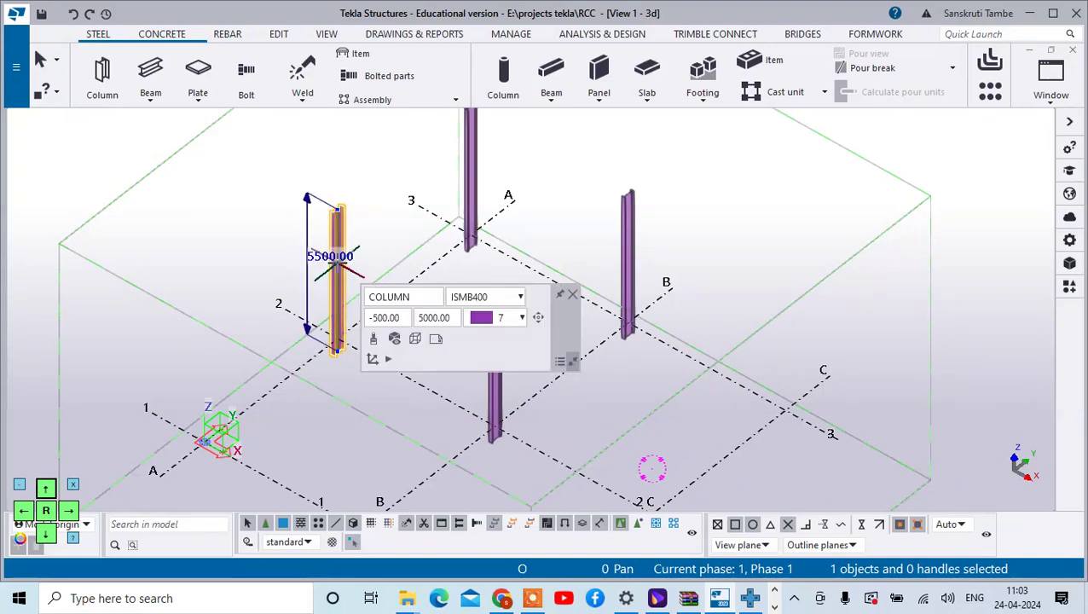
ctrl+middle_drag(487, 348, 353, 349)
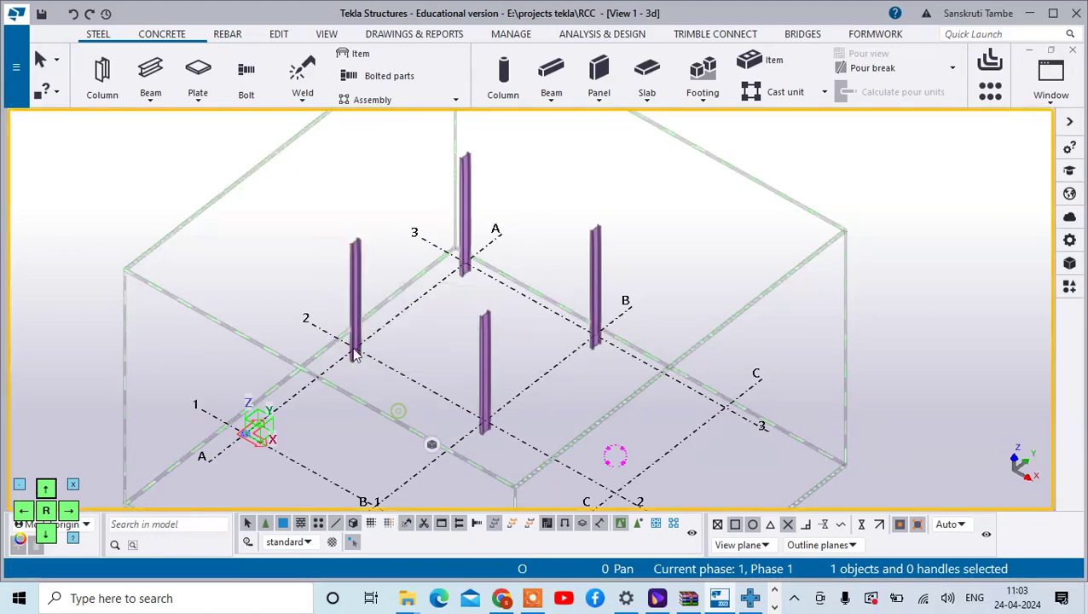
Create a steel beam from the top of the column at A-2 to the top of the column at B-2.
click(150, 70)
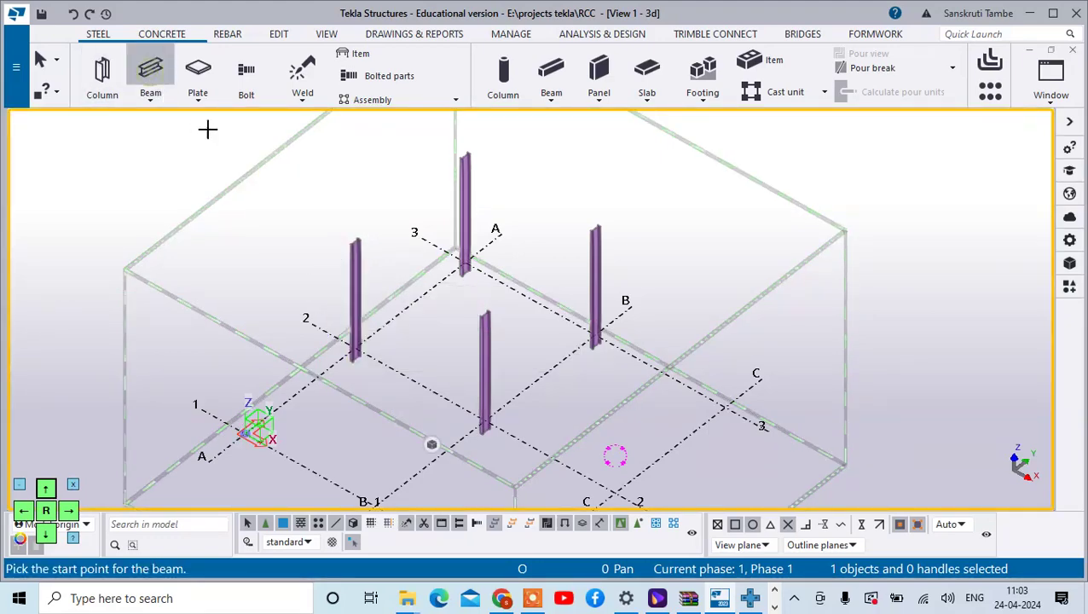
scroll(350, 247, up, 6)
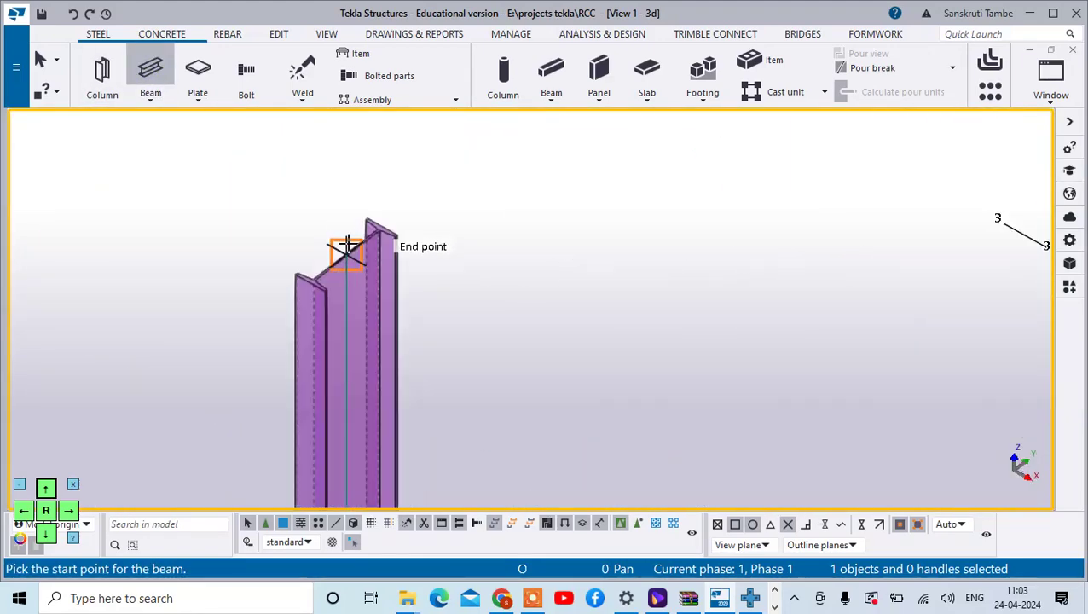
click(346, 251)
scroll(350, 256, down, 6)
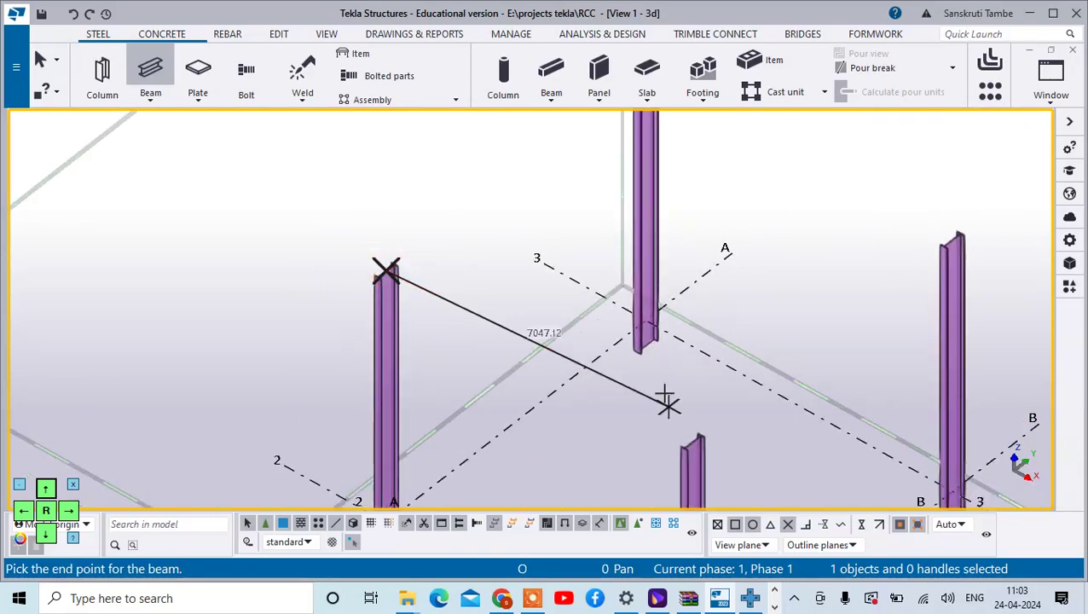
scroll(660, 419, up, 5)
click(660, 419)
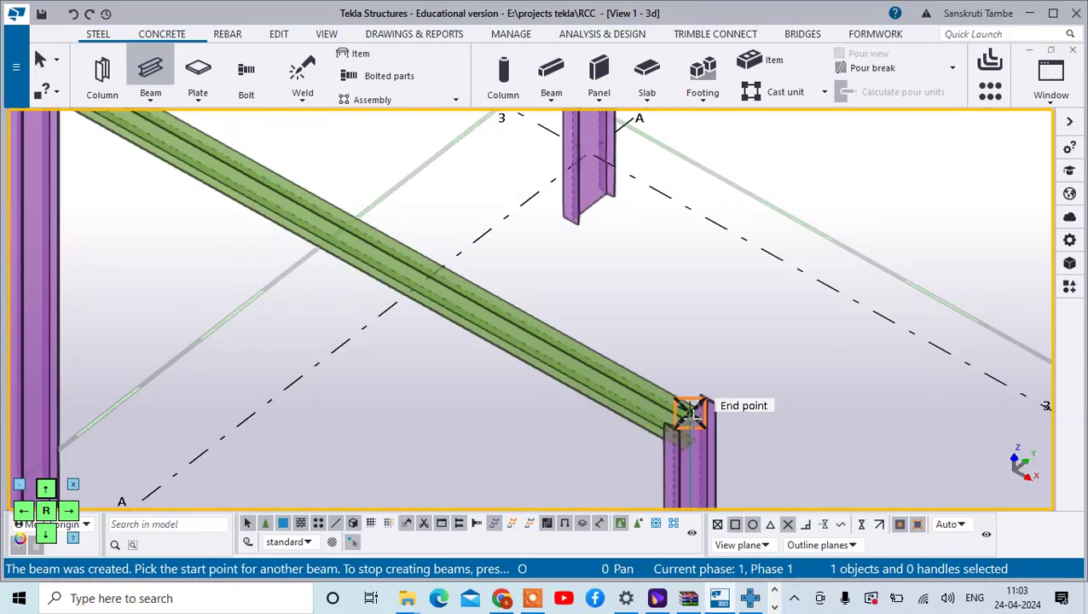
Create steel beams between the column tops from B-2 to B-3 and from A-3 to B-3.
click(695, 418)
scroll(694, 418, down, 5)
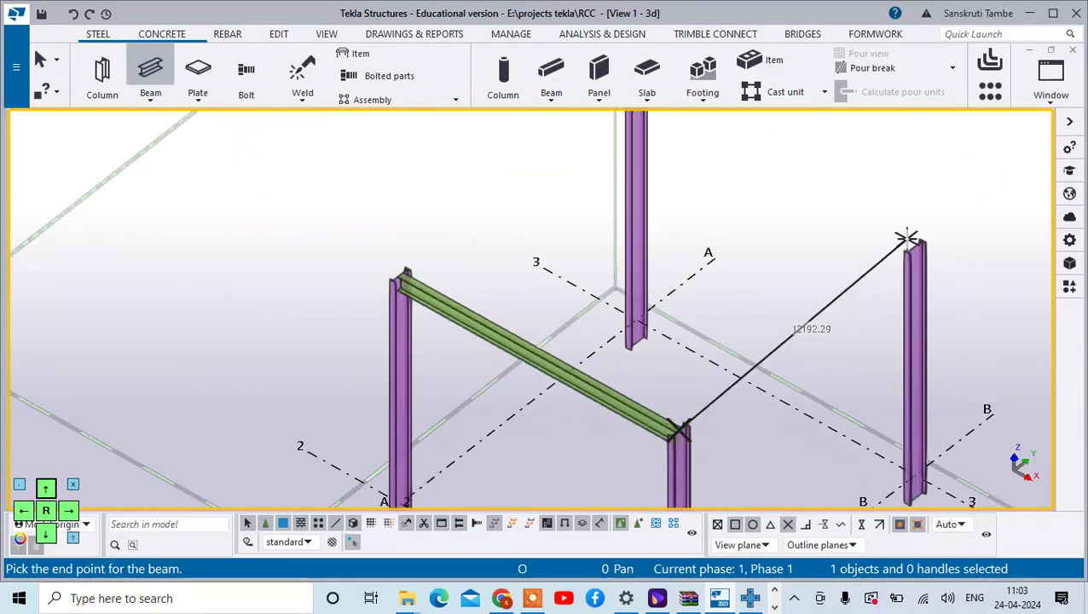
click(914, 245)
scroll(826, 243, down, 5)
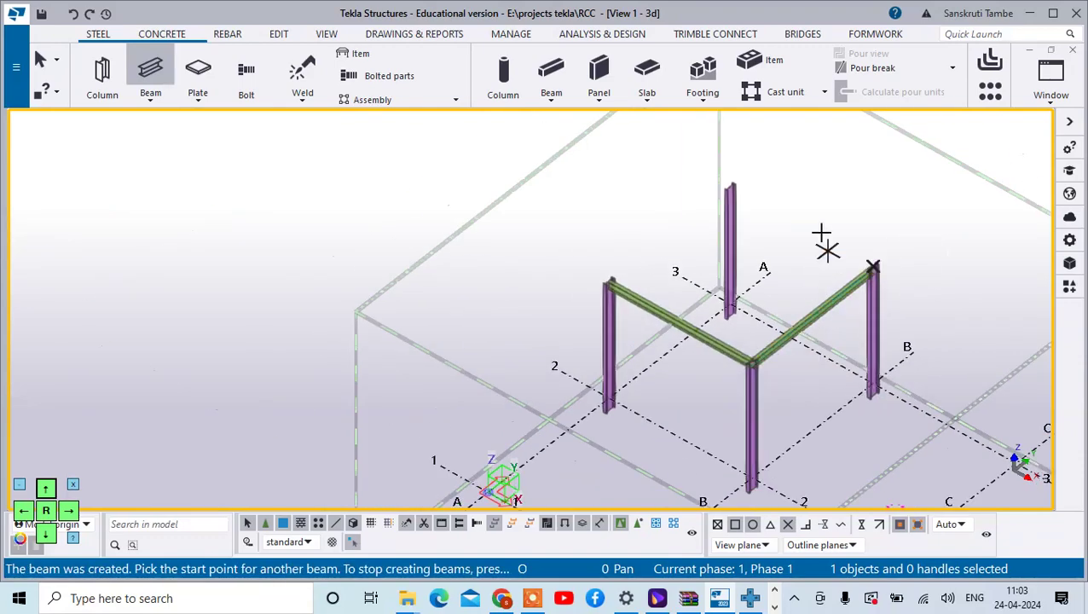
click(729, 186)
click(872, 267)
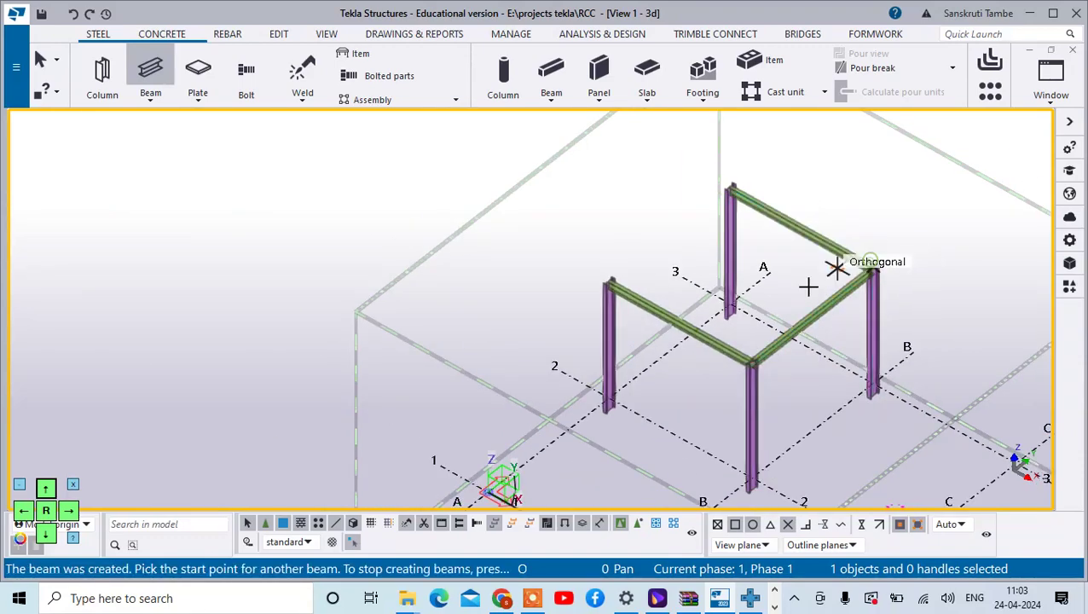
Close the frame with a steel beam between the column tops from A-2 to A-3.
scroll(616, 269, up, 6)
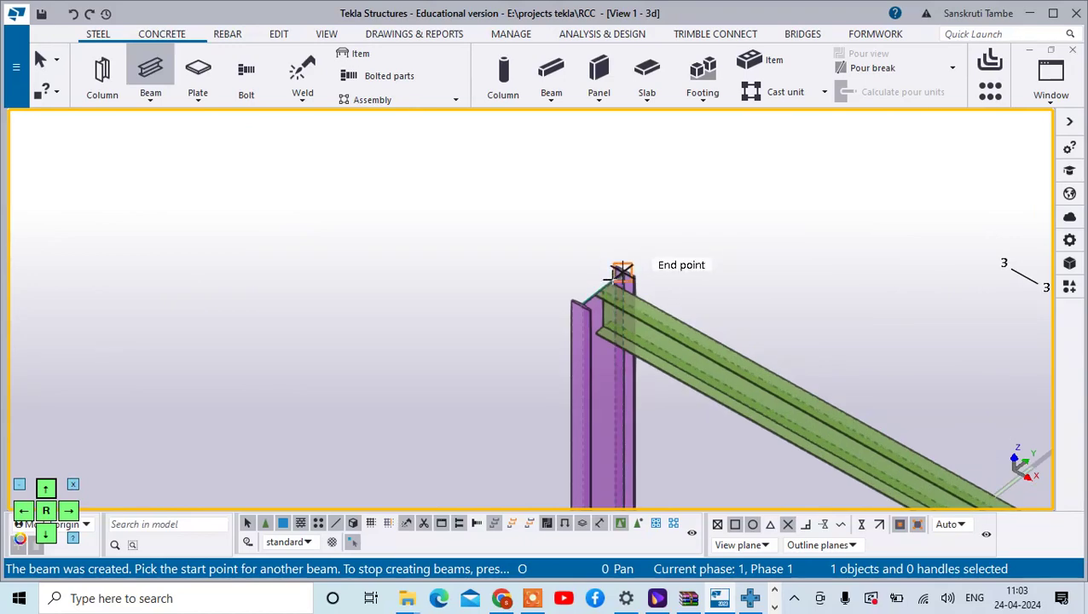
click(602, 286)
scroll(668, 318, down, 5)
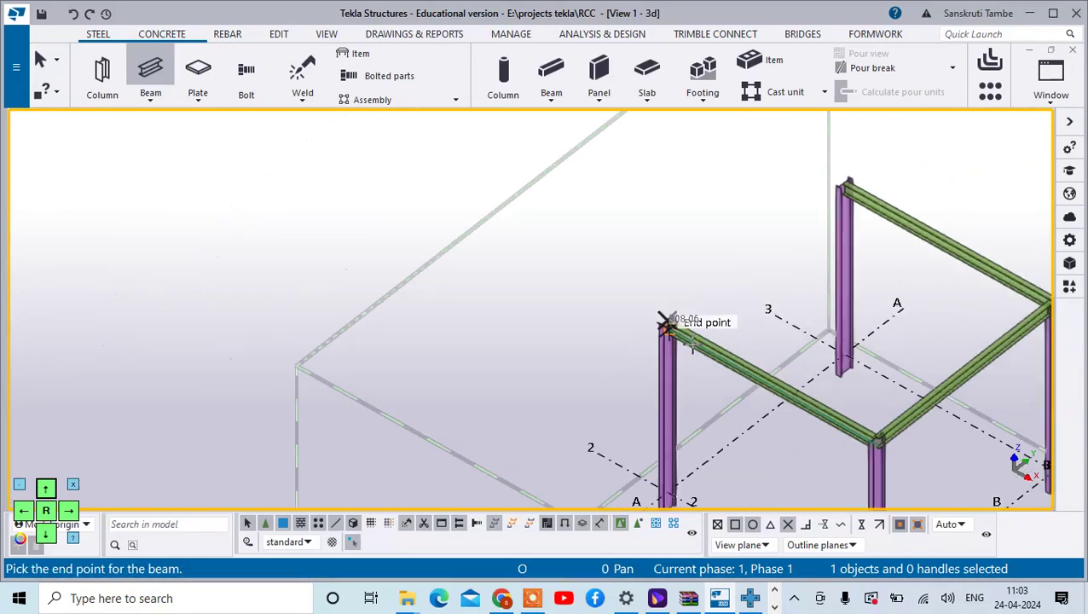
click(830, 195)
scroll(827, 235, down, 5)
right_click(853, 227)
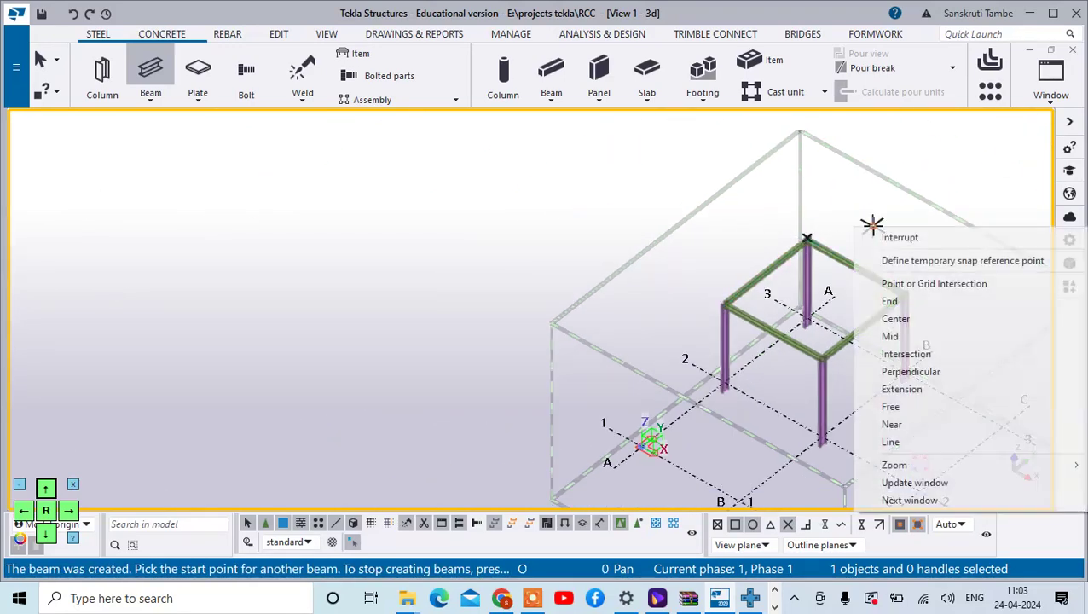
click(901, 238)
scroll(750, 346, up, 10)
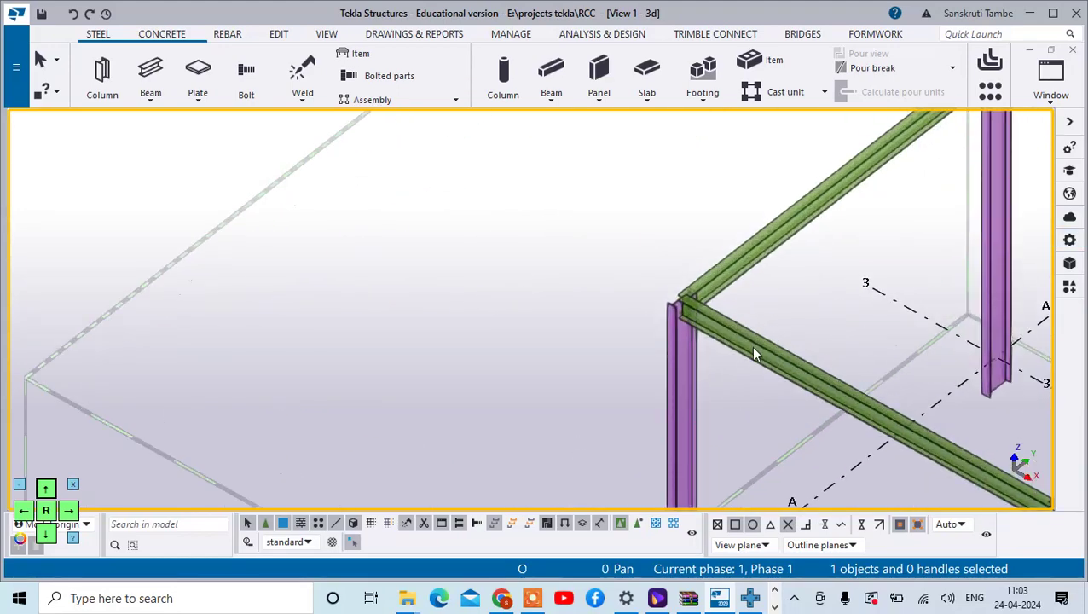
scroll(639, 309, up, 2)
scroll(703, 274, down, 10)
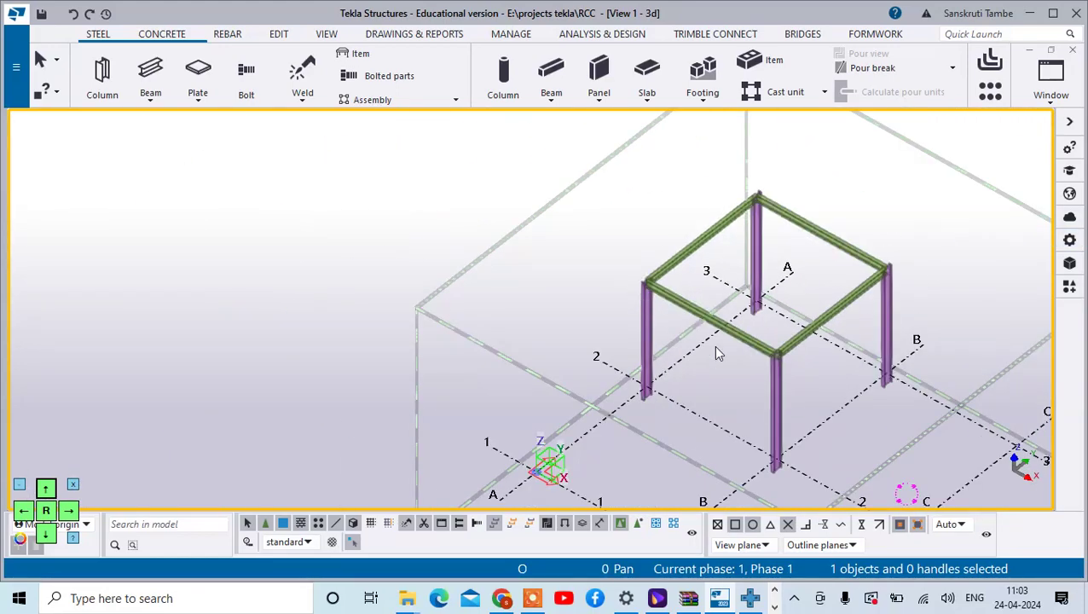
scroll(716, 354, down, 3)
scroll(783, 309, up, 7)
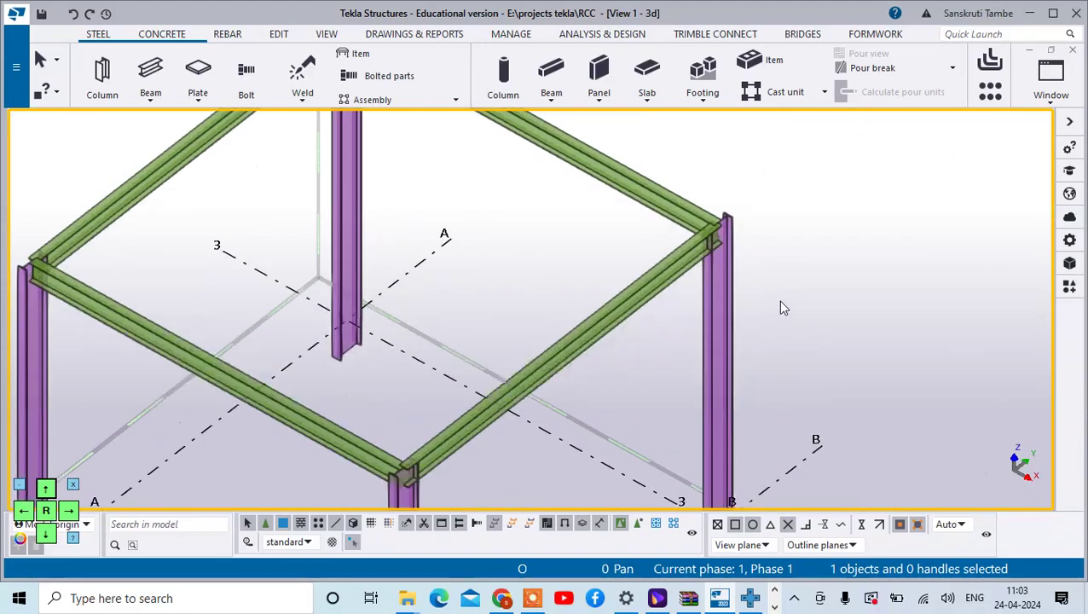
Search the applications and components catalog for "shear".
click(1070, 287)
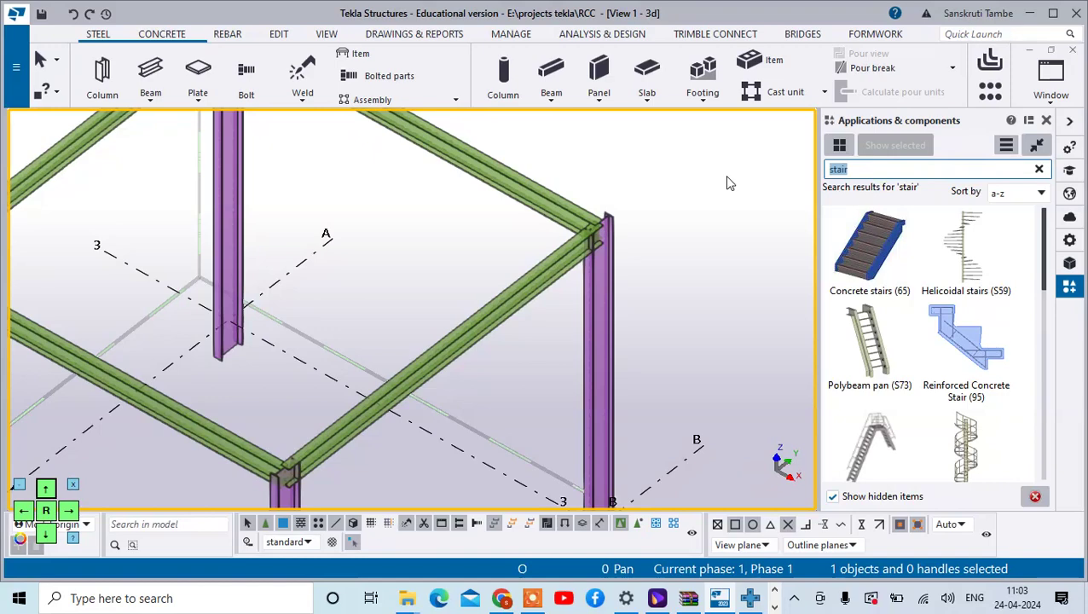
text(shaer)
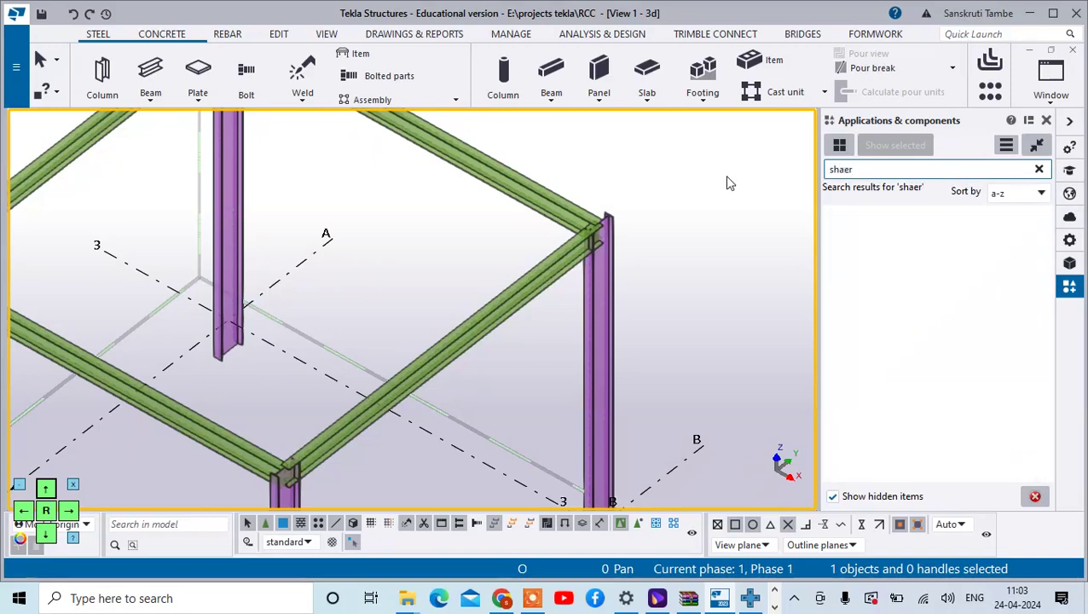
key(BackSpace)
key(BackSpace)
key(BackSpace)
text(e)
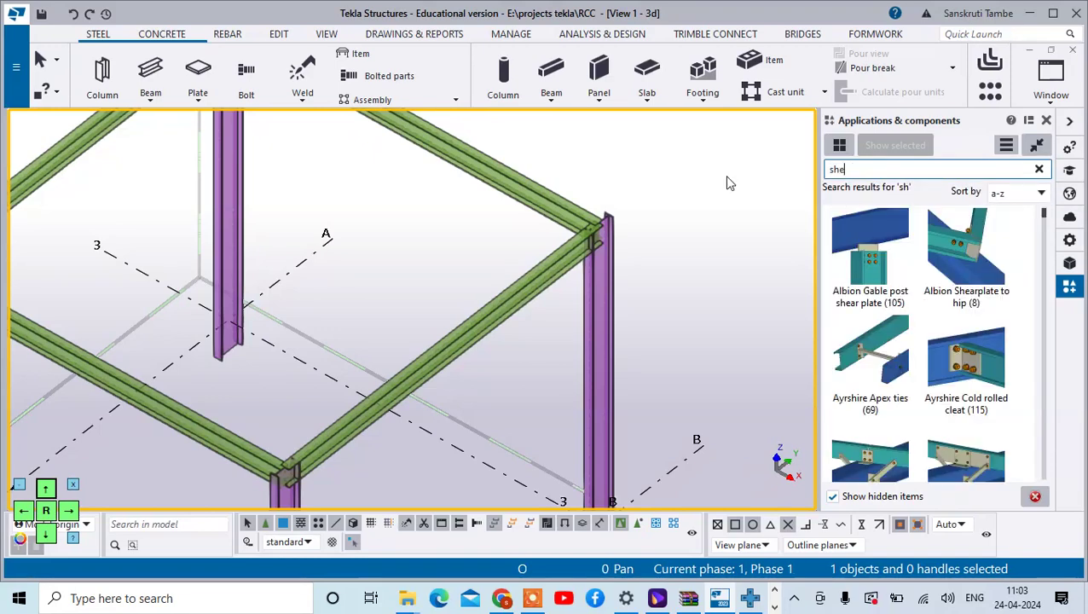
text(ar)
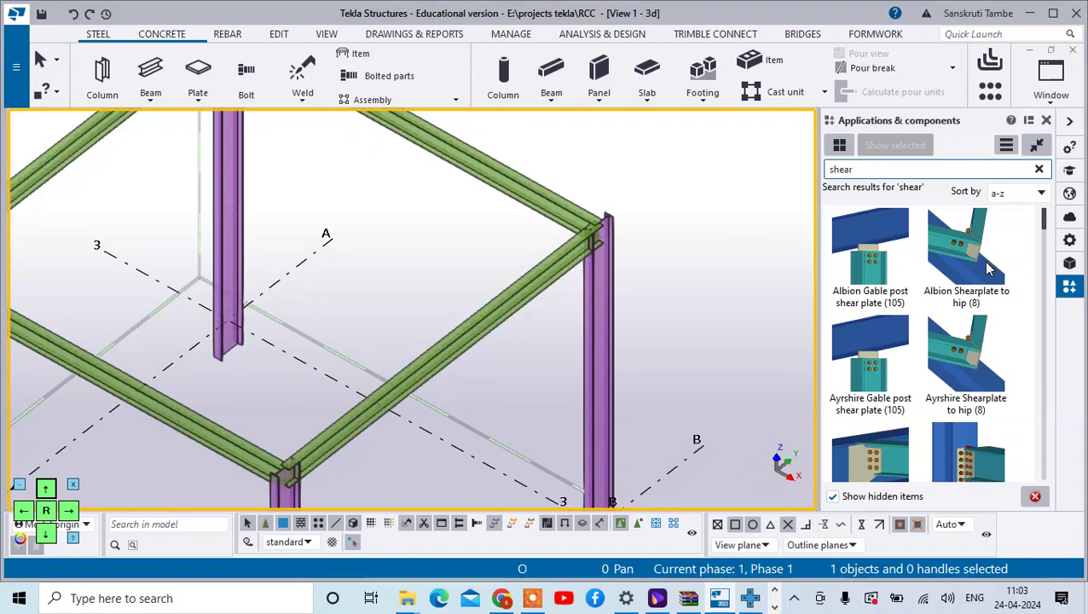
Browse the shear connections and choose Column with stiffeners (186).
scroll(978, 280, down, 3)
scroll(934, 262, down, 3)
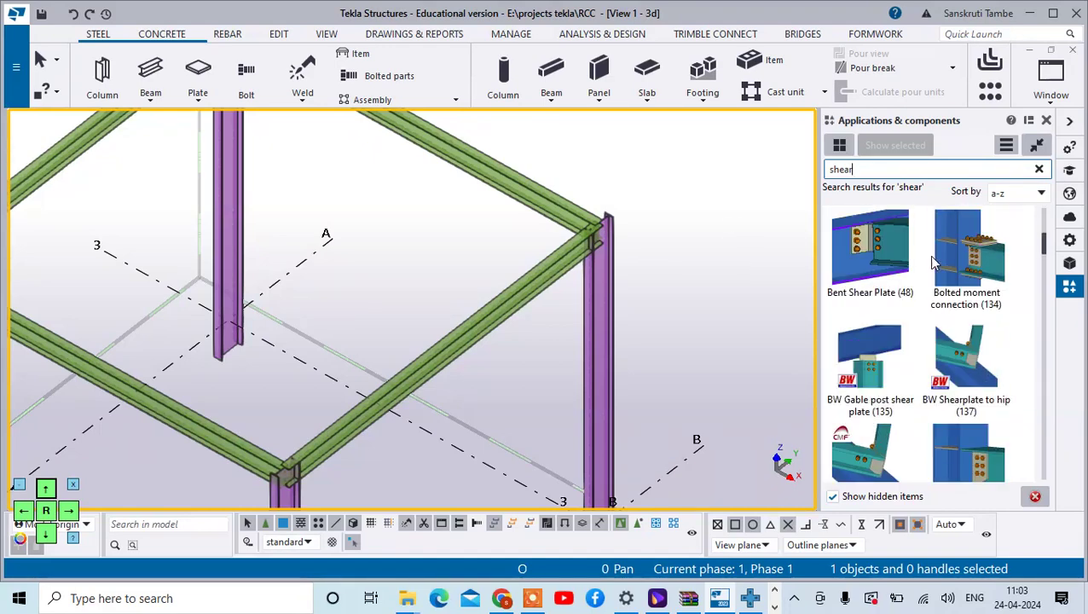
scroll(938, 320, down, 2)
scroll(951, 346, down, 3)
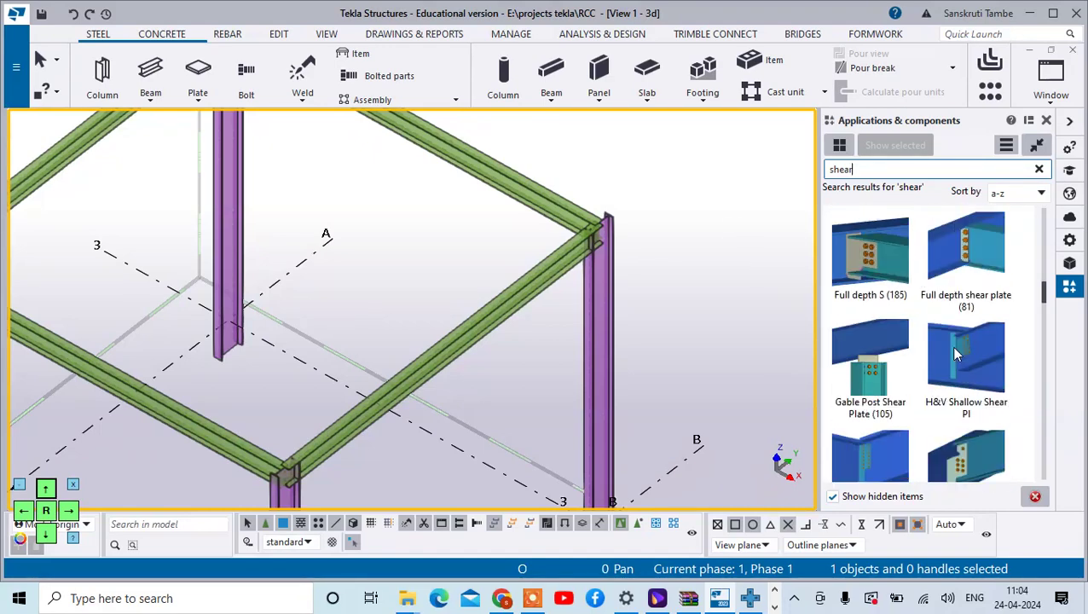
scroll(956, 346, down, 2)
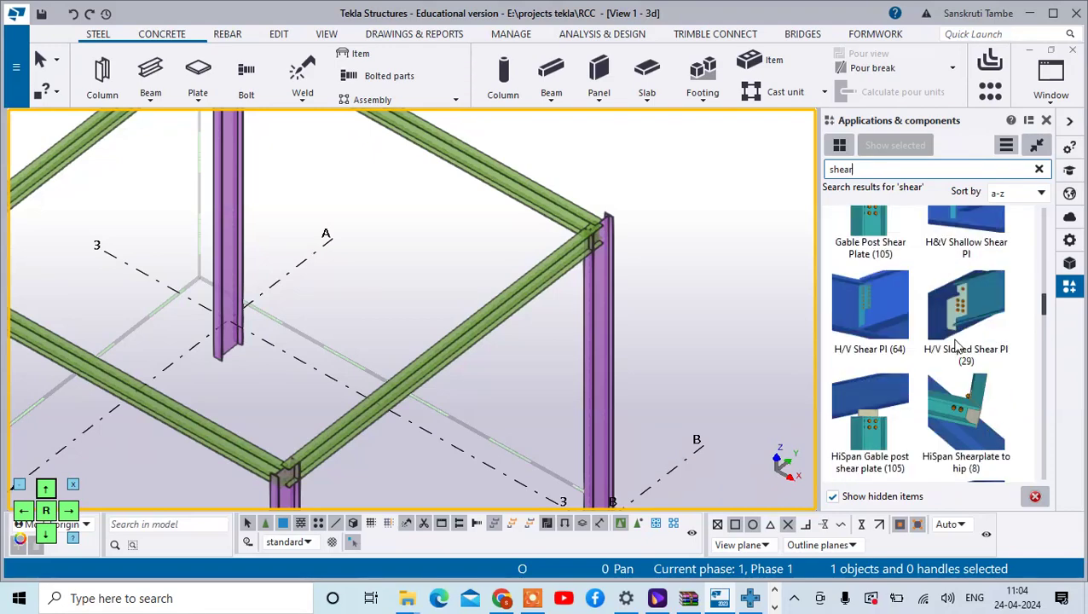
scroll(955, 341, up, 10)
scroll(929, 275, up, 3)
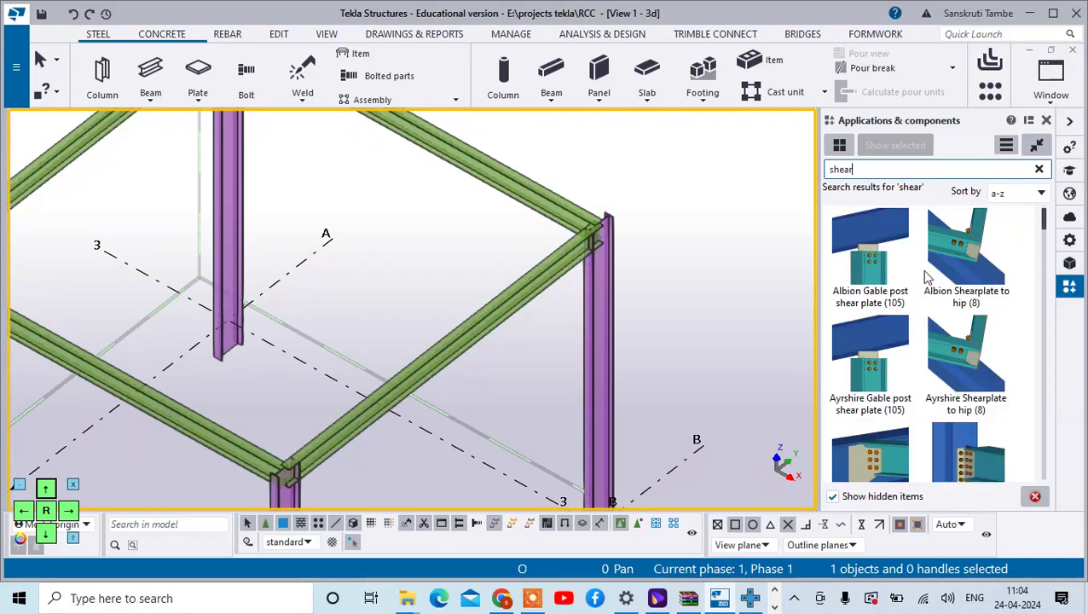
scroll(926, 273, down, 1)
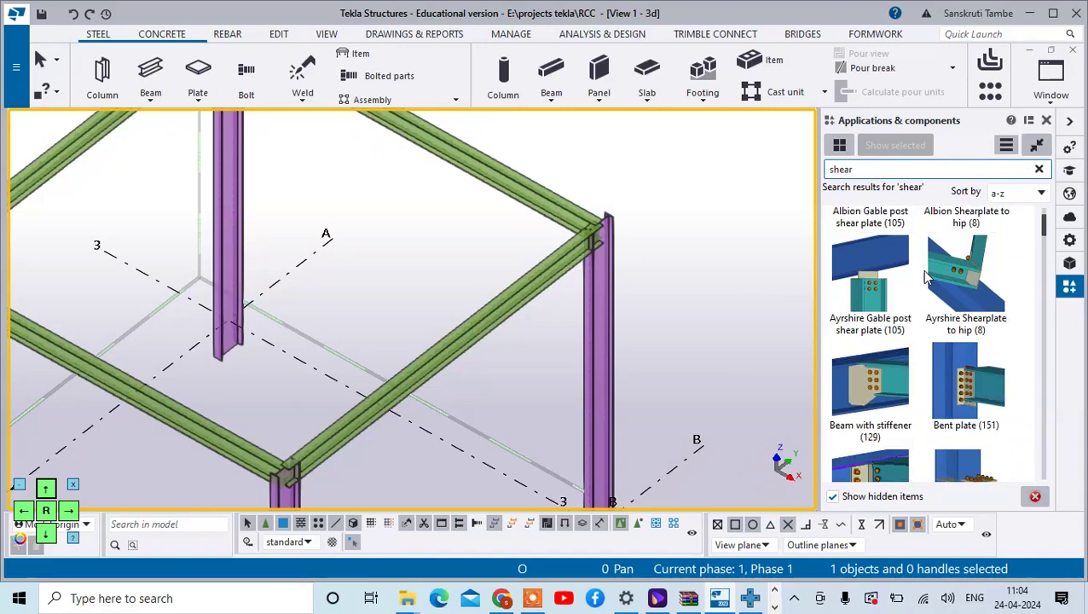
scroll(925, 273, down, 1)
scroll(927, 277, down, 4)
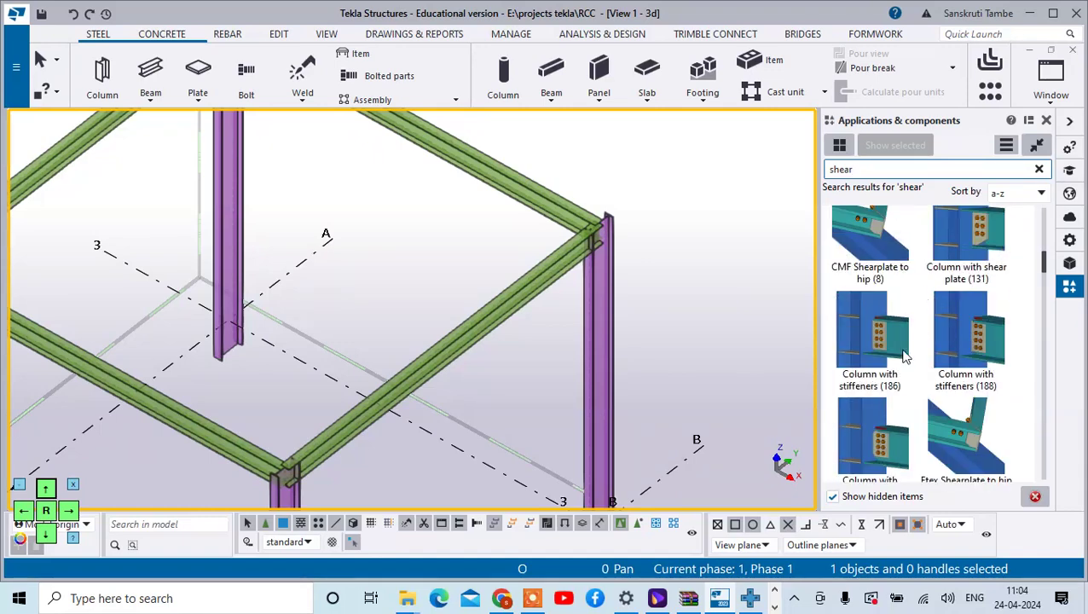
click(898, 344)
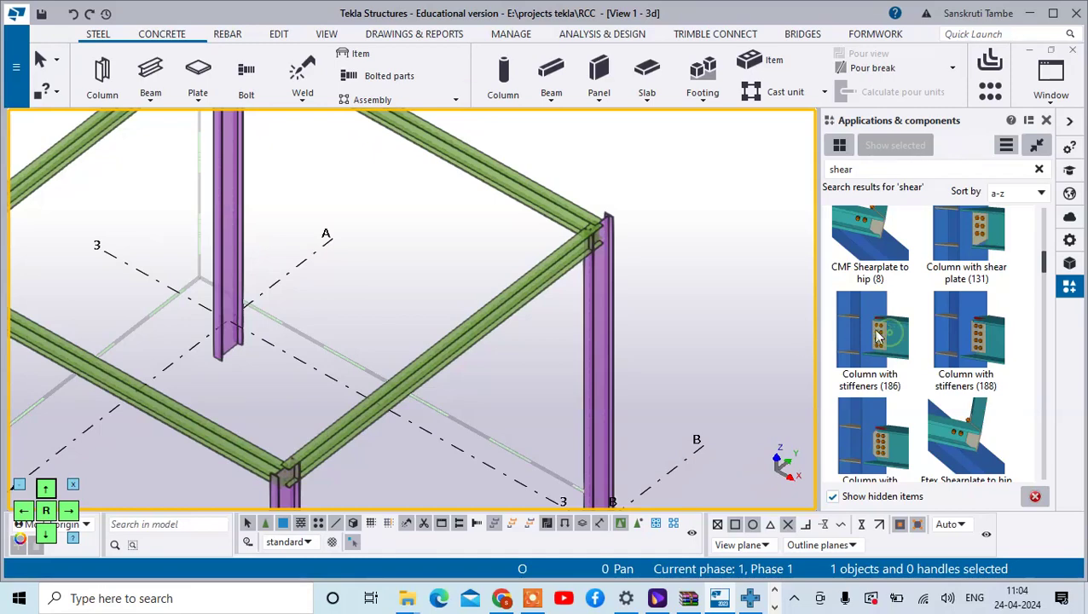
click(879, 336)
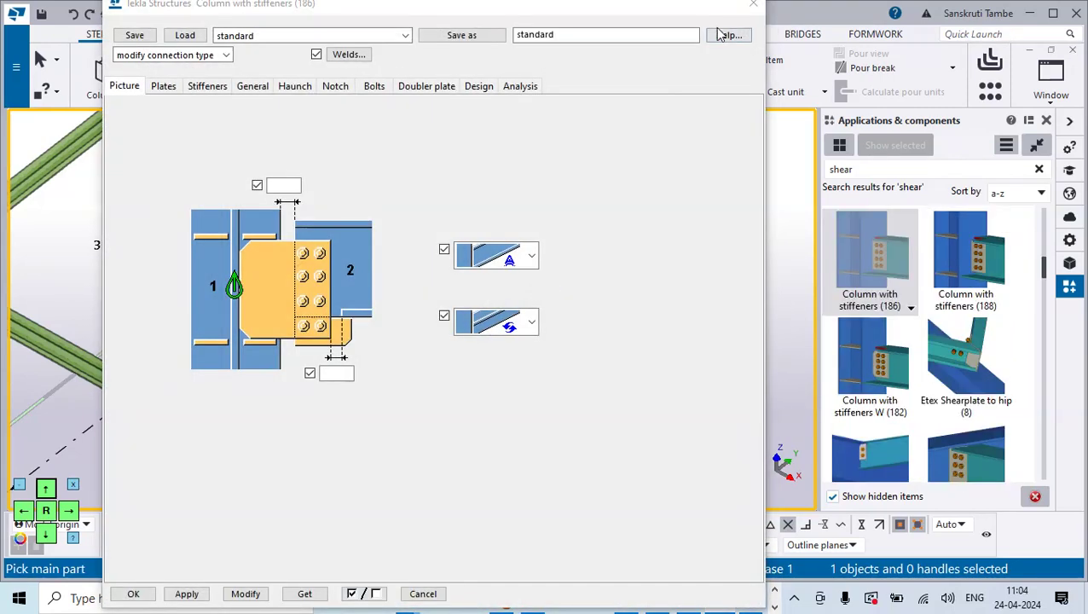
click(754, 7)
click(880, 363)
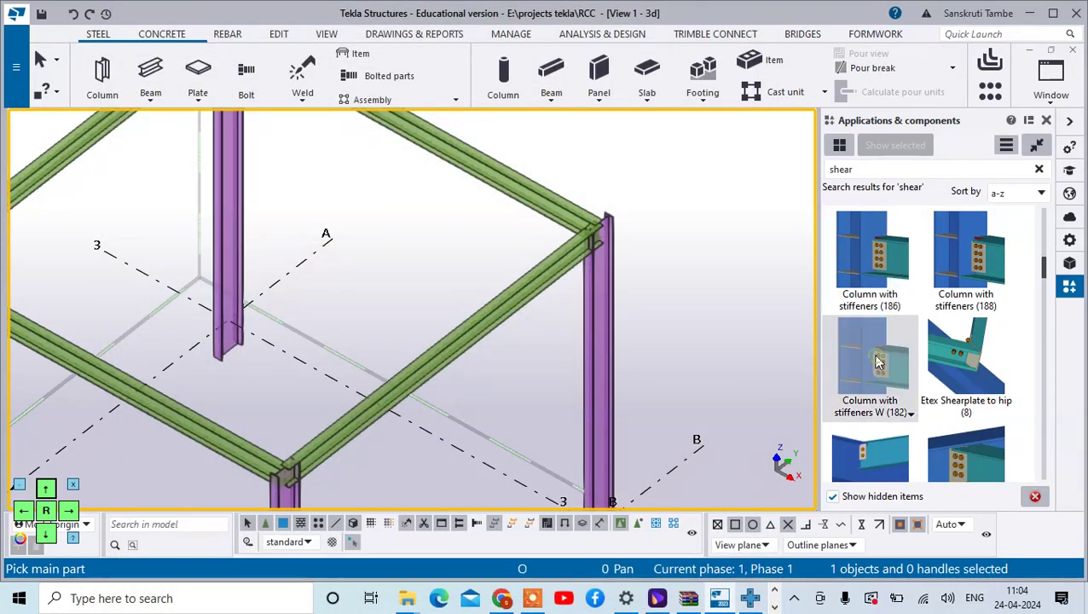
Apply Column with stiffeners (186) between the B-3 column and each of the two beams meeting at its top.
click(859, 262)
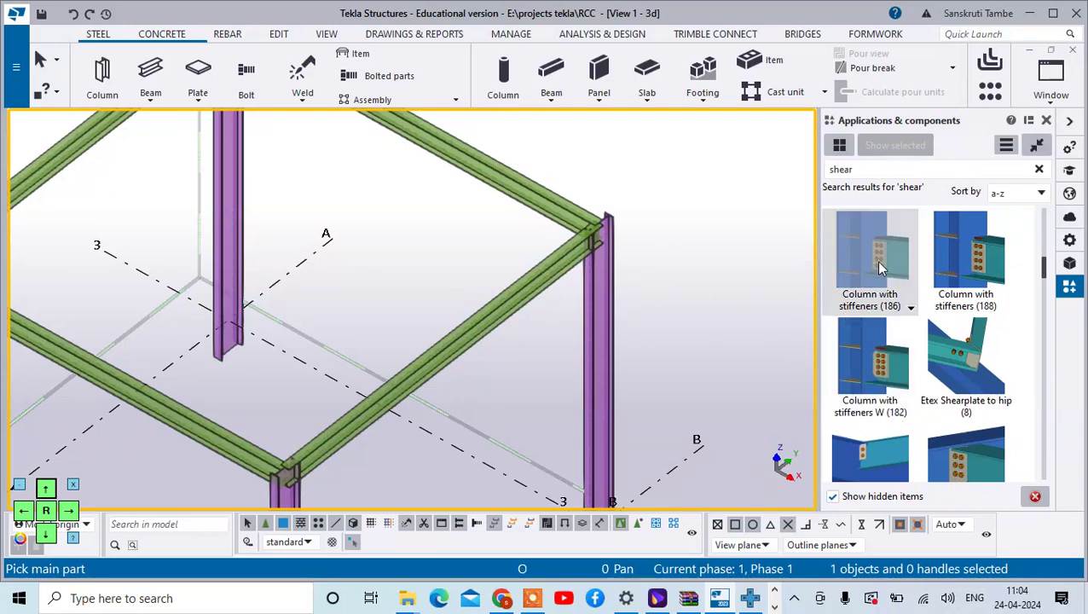
scroll(546, 246, up, 2)
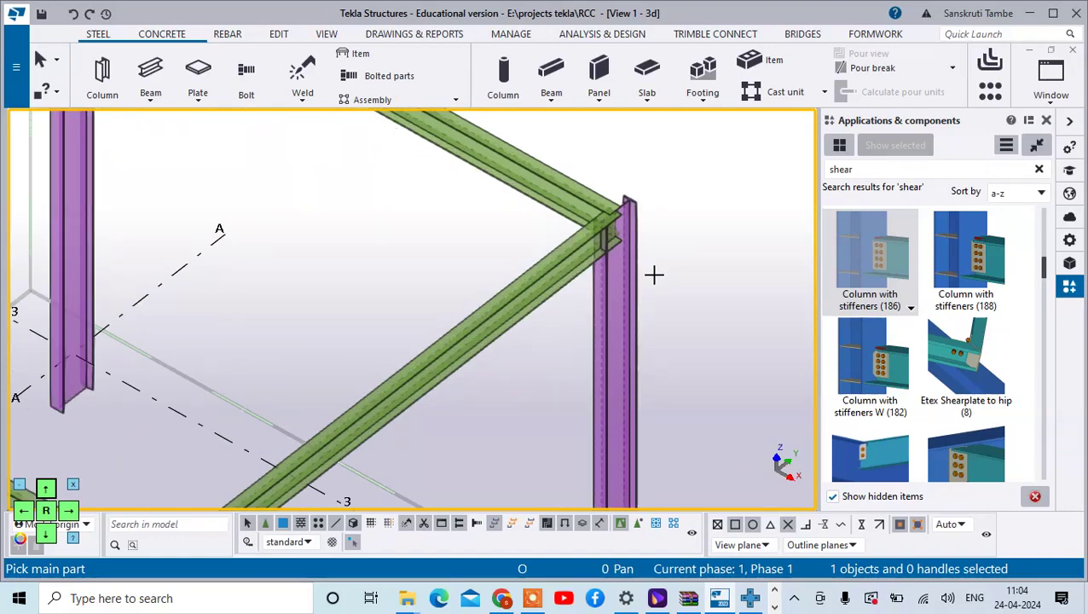
click(640, 250)
click(579, 257)
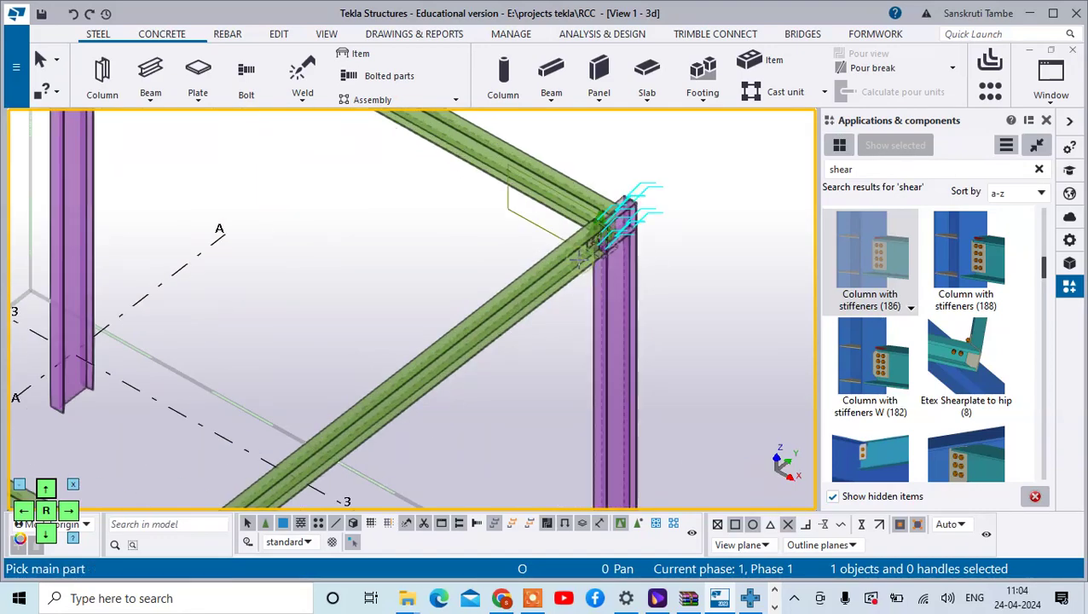
scroll(592, 242, up, 5)
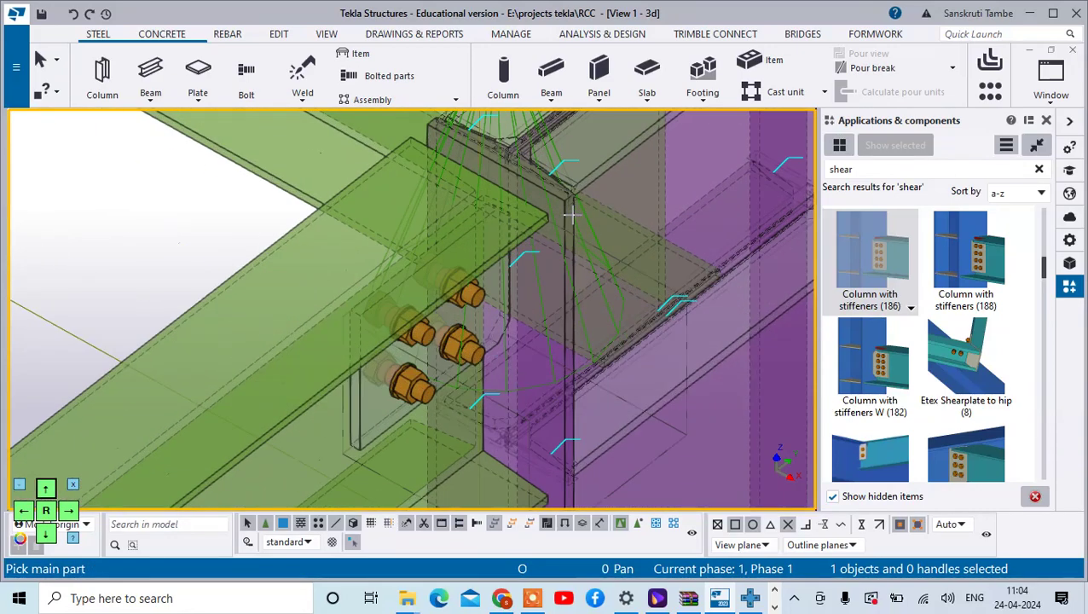
scroll(551, 215, down, 5)
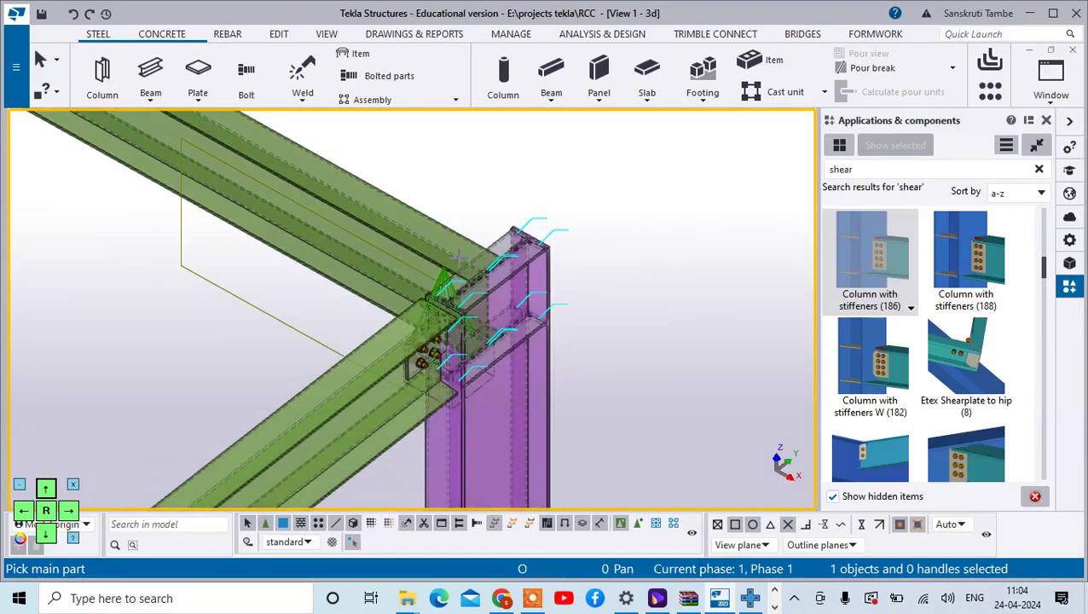
click(543, 248)
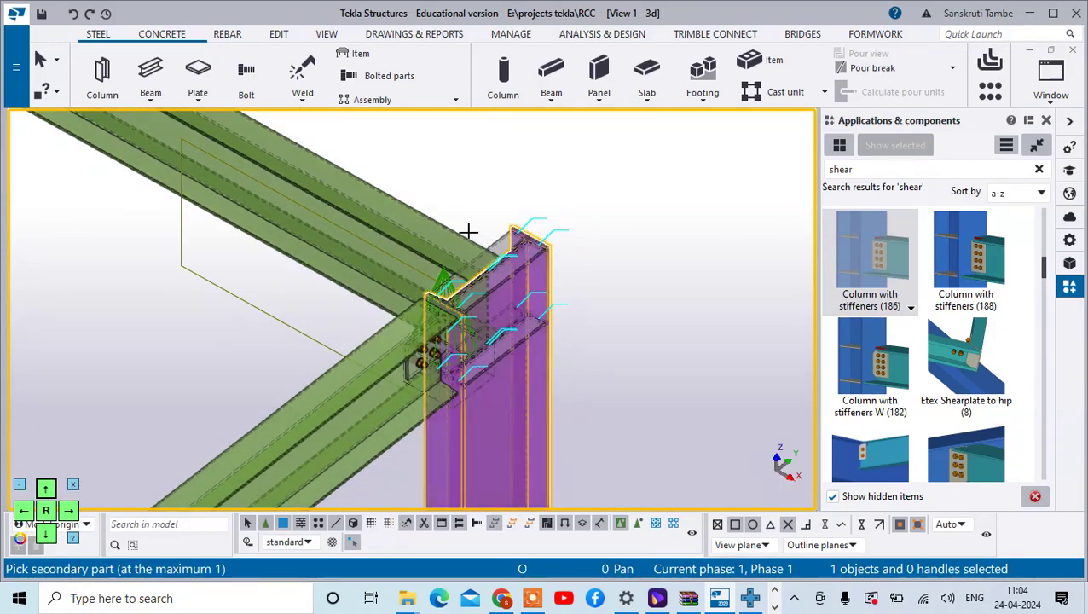
click(467, 231)
scroll(434, 234, down, 5)
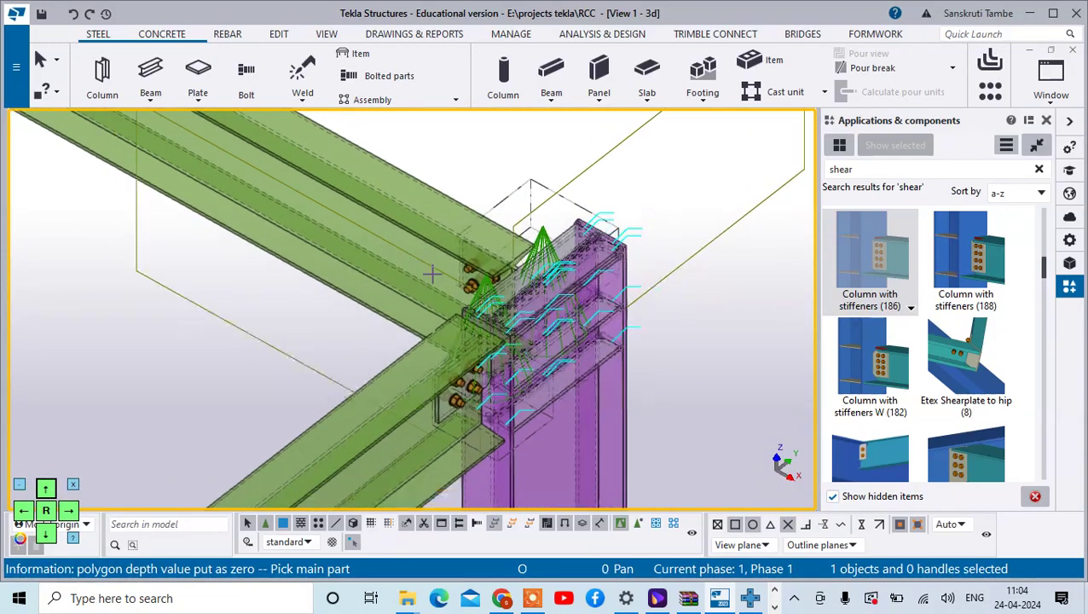
Connect the A-3 column to both adjoining beams with the Column with stiffeners (186) component.
scroll(250, 231, up, 5)
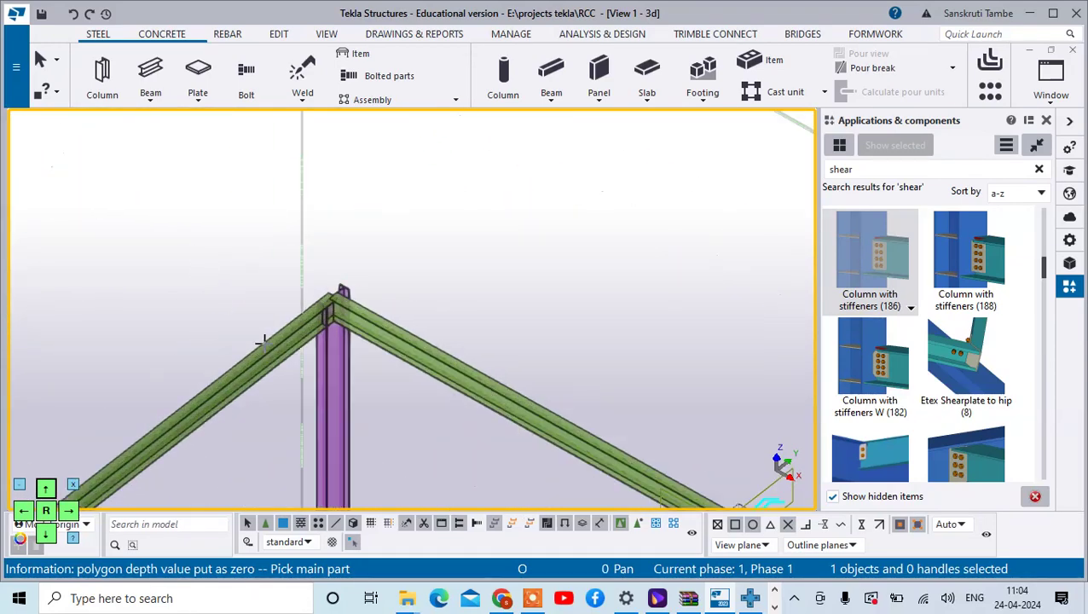
click(350, 344)
click(381, 333)
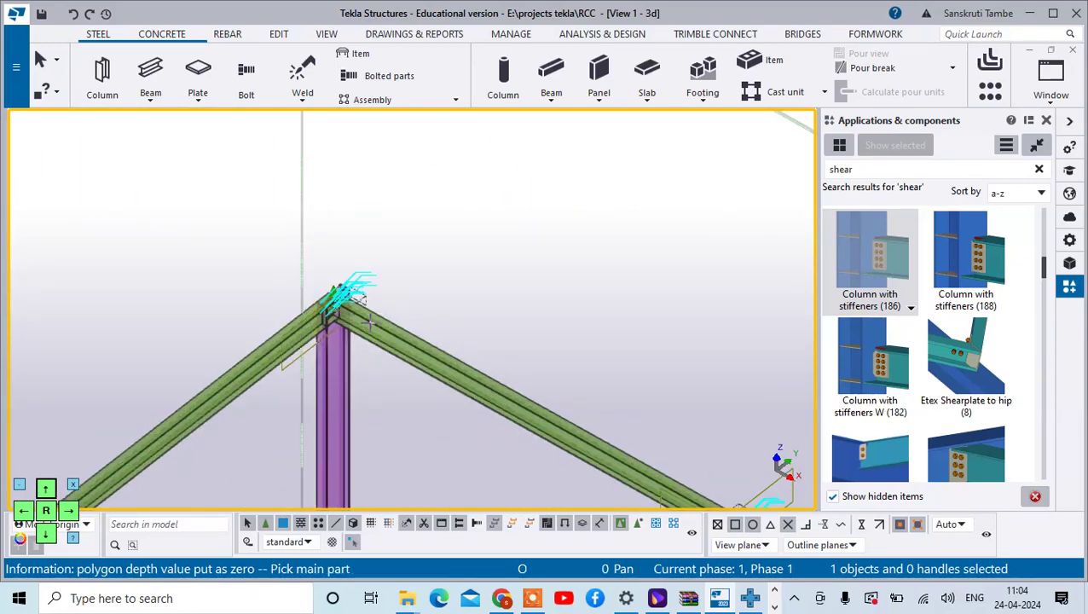
click(329, 373)
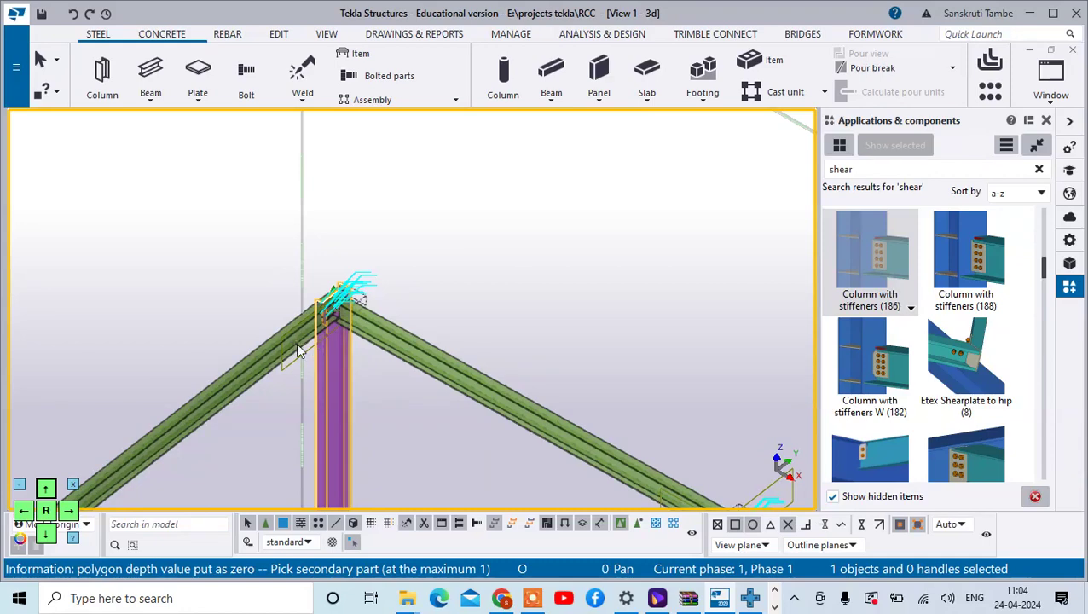
click(295, 347)
scroll(341, 299, up, 3)
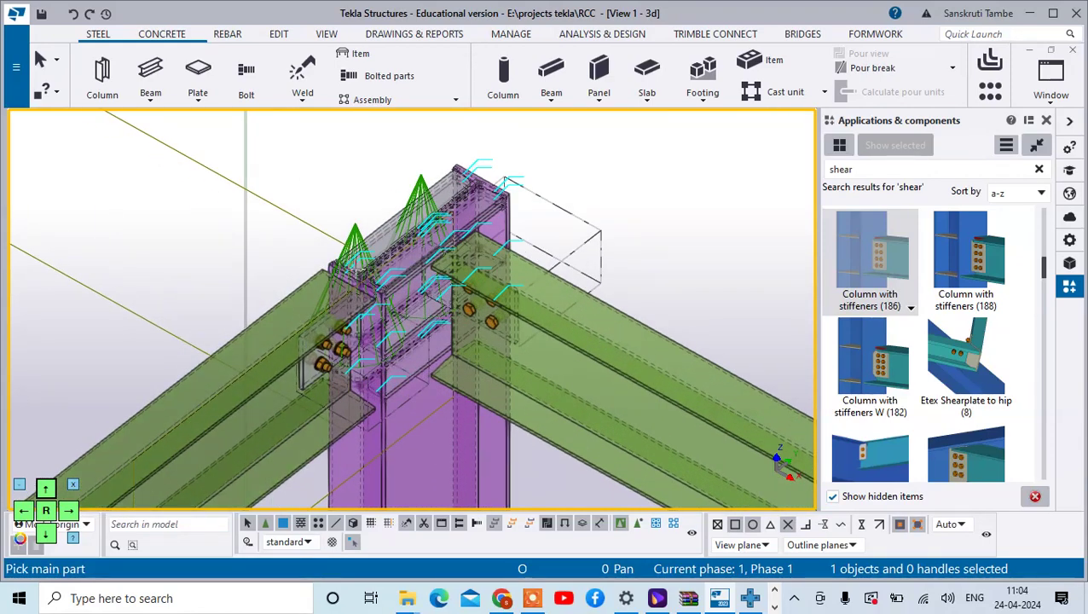
Add Column with stiffeners (186) connections between the A-2 column and its two adjoining beams.
scroll(424, 303, down, 5)
scroll(424, 303, down, 5)
scroll(317, 412, up, 10)
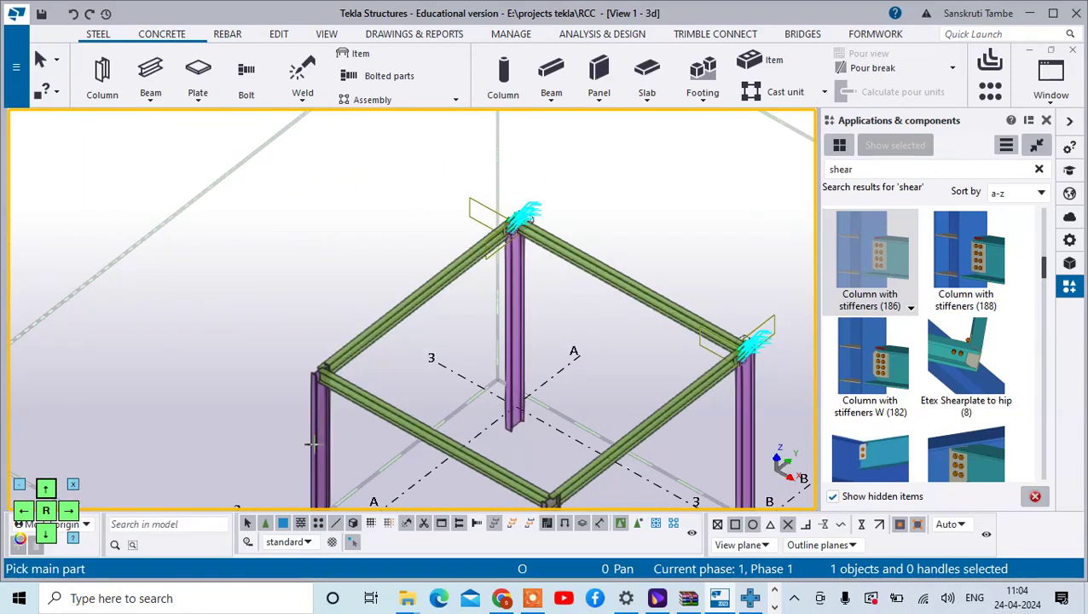
click(317, 412)
click(353, 293)
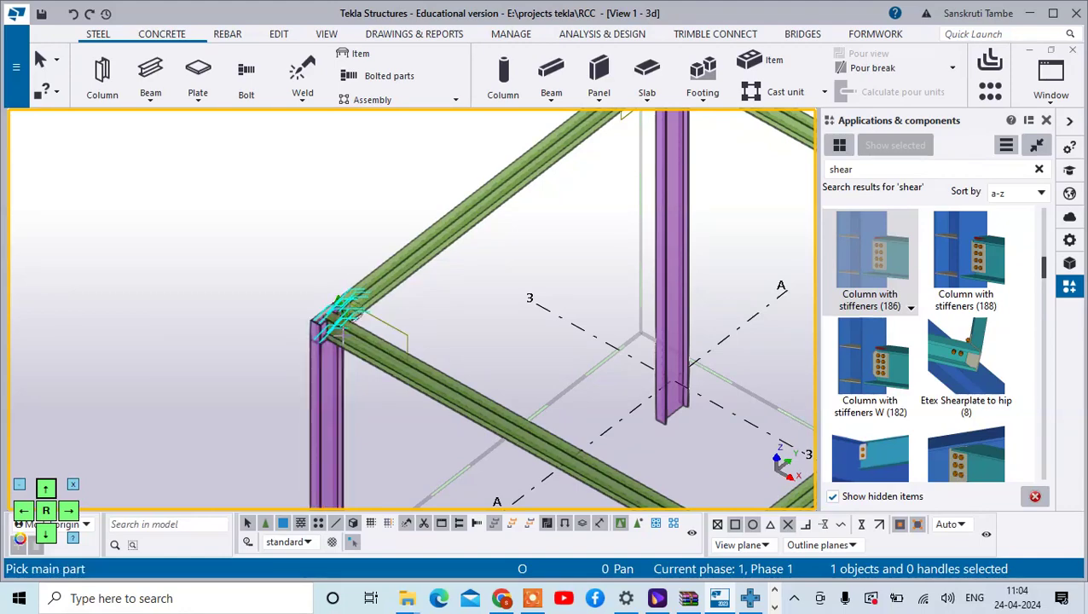
click(318, 376)
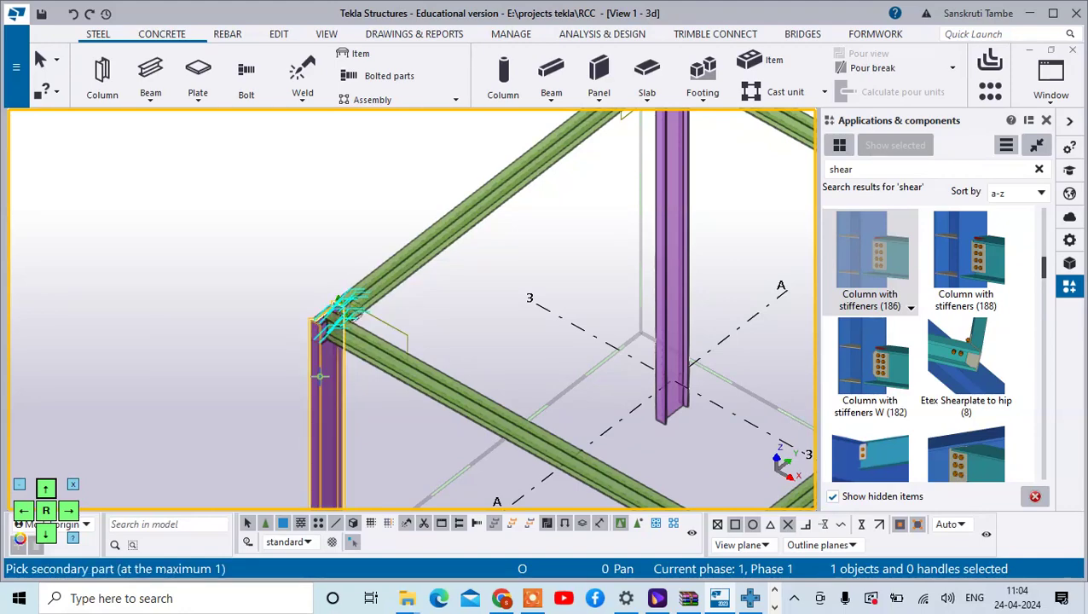
click(404, 375)
Join the B-2 column to its two adjoining beams with Column with stiffeners (186) and end the command.
scroll(404, 376, down, 5)
scroll(418, 396, up, 8)
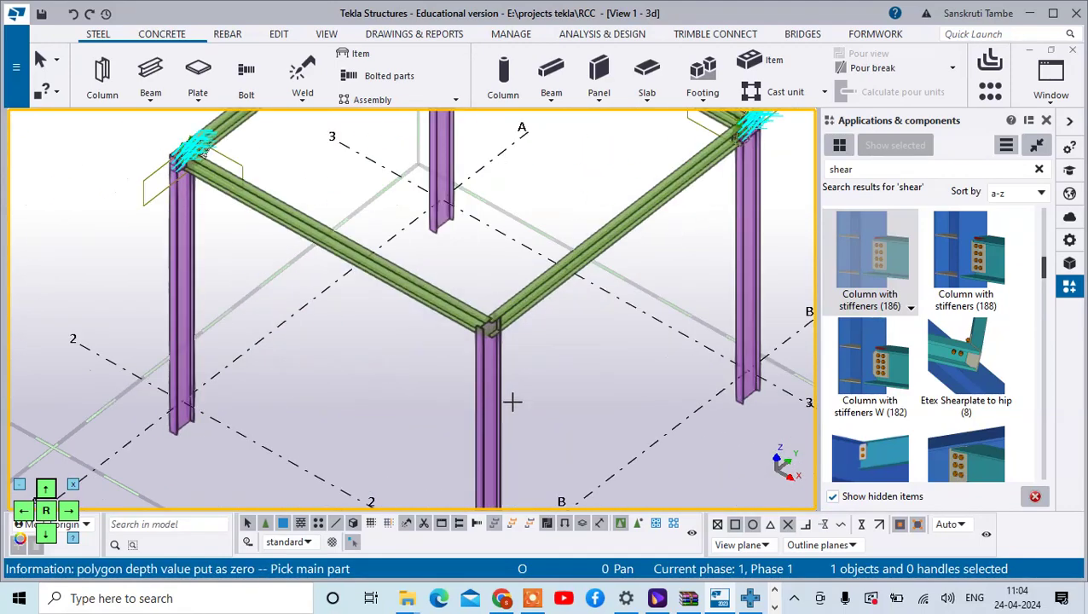
click(499, 384)
click(516, 306)
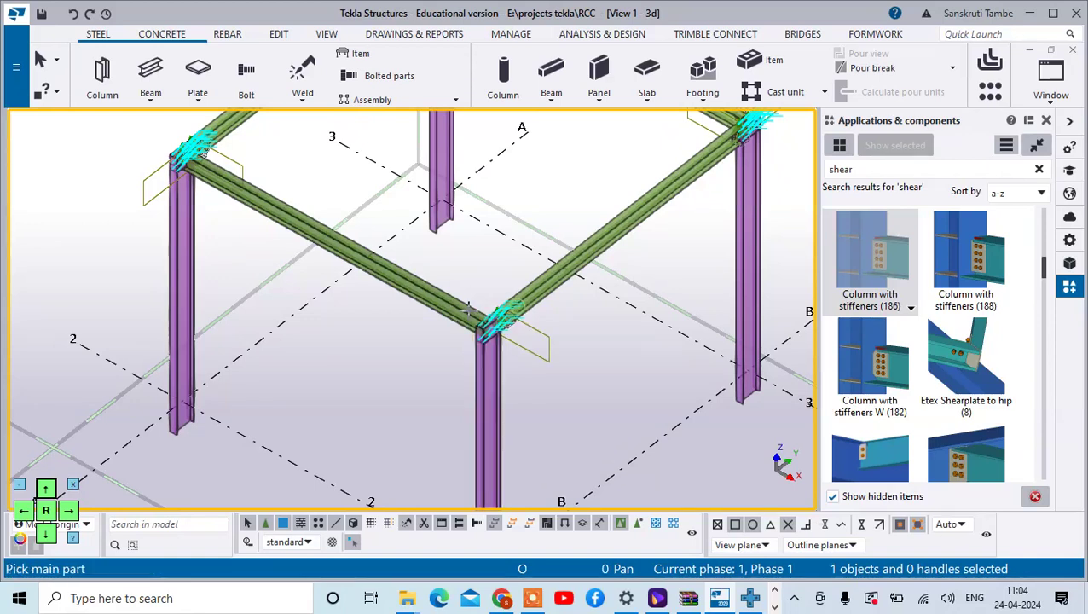
click(488, 384)
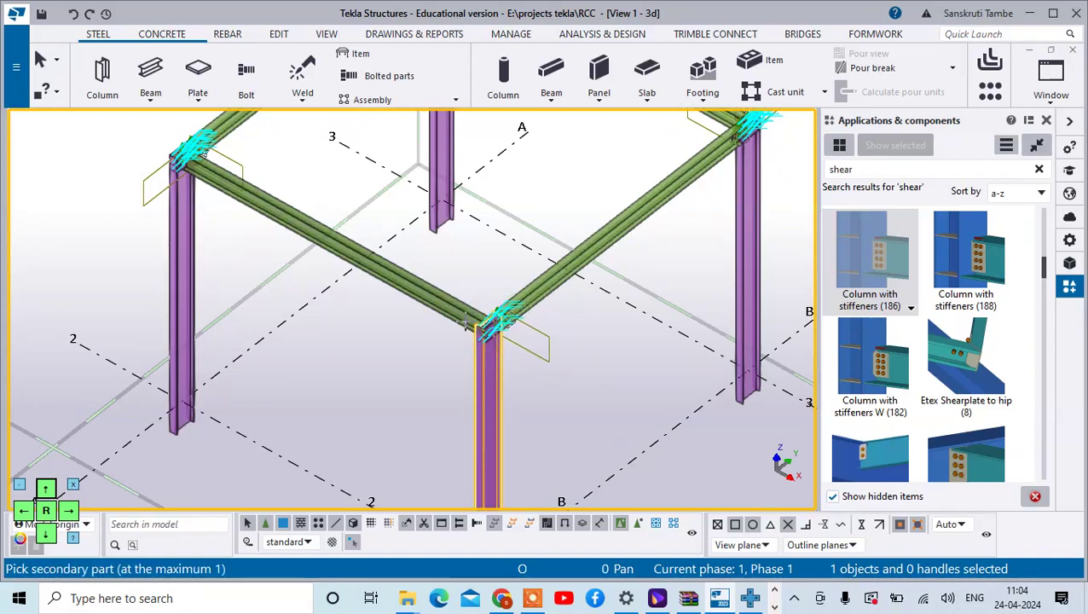
click(467, 339)
scroll(464, 309, up, 6)
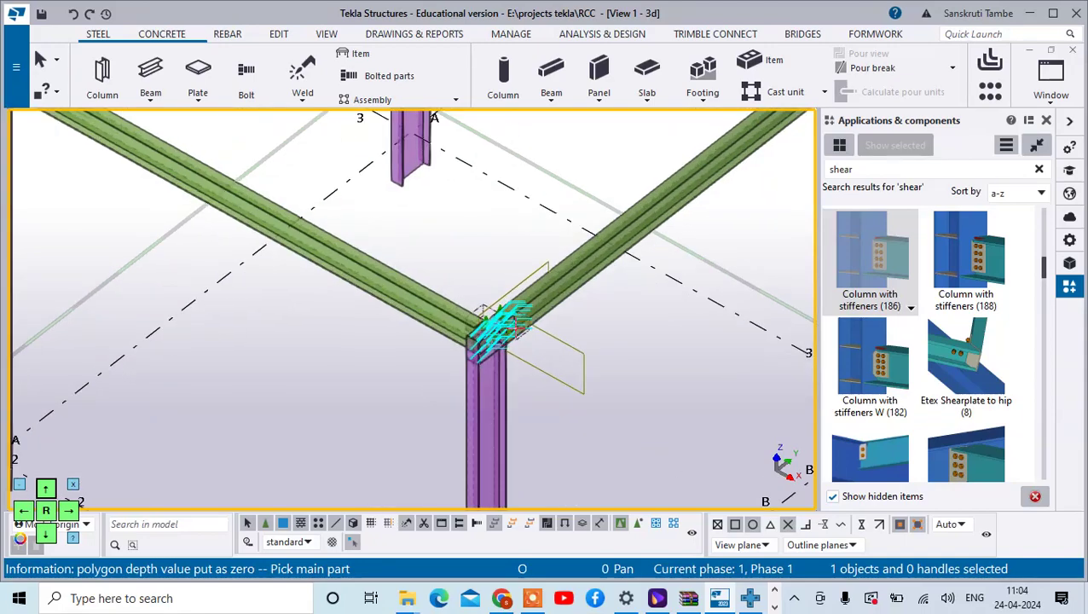
scroll(475, 287, down, 10)
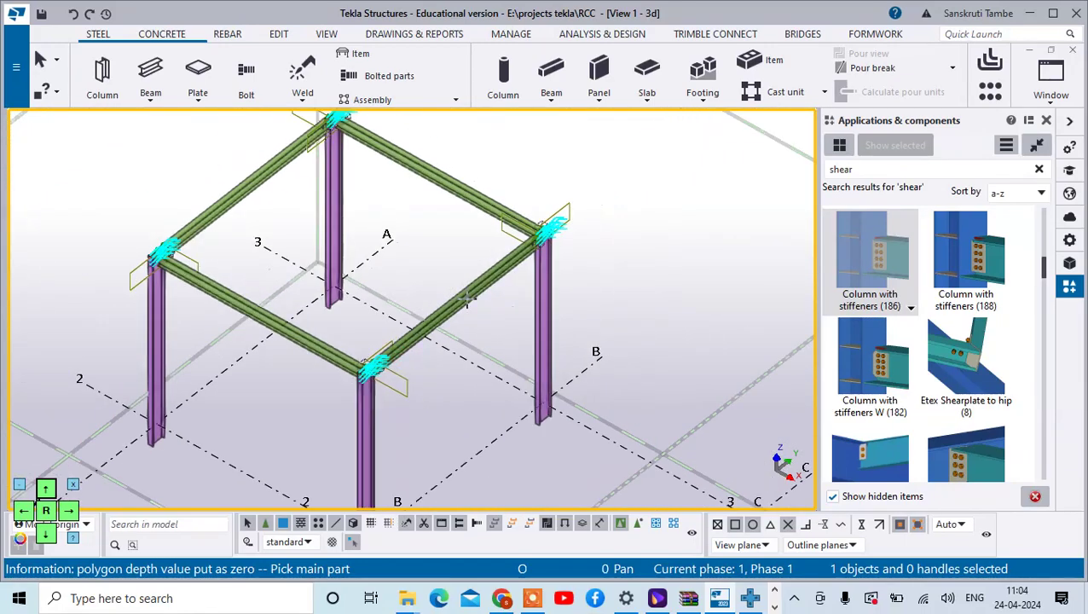
right_click(616, 195)
click(635, 202)
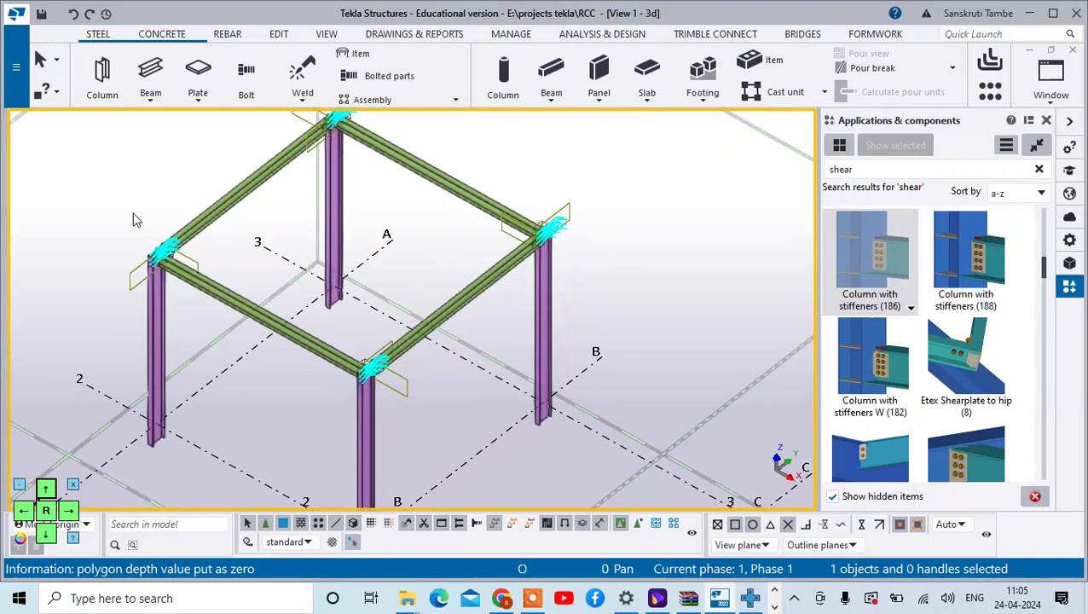
Search the applications and components catalog for "handrail".
scroll(331, 284, down, 3)
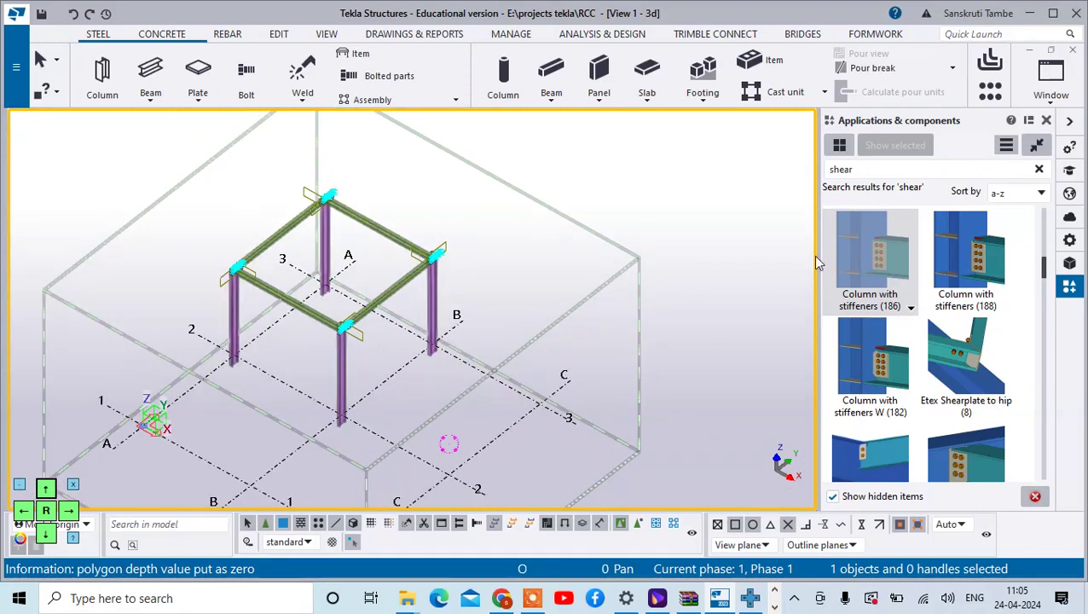
click(943, 170)
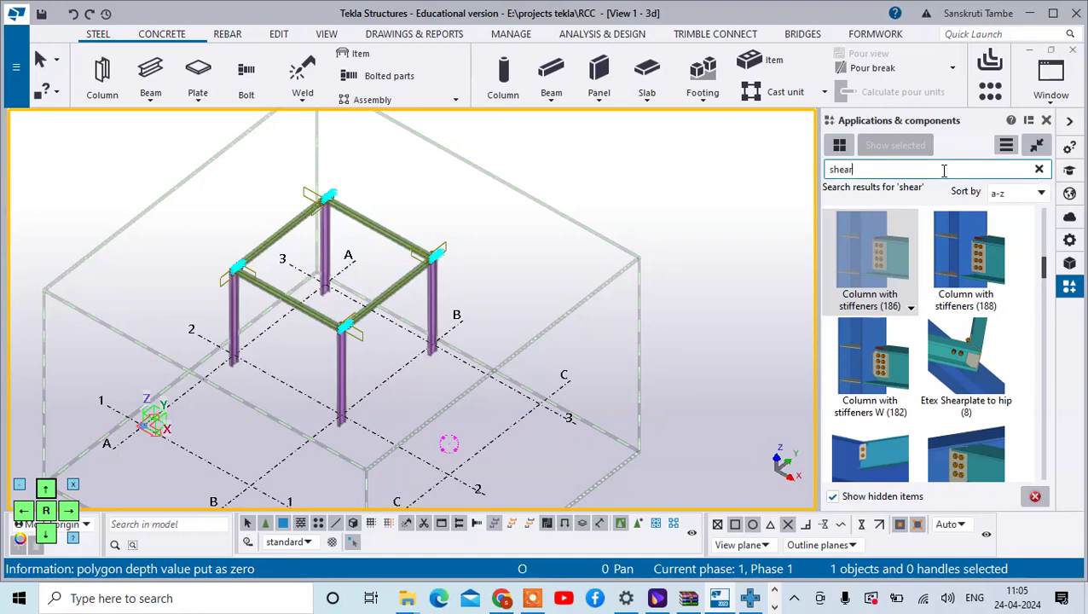
text(ha)
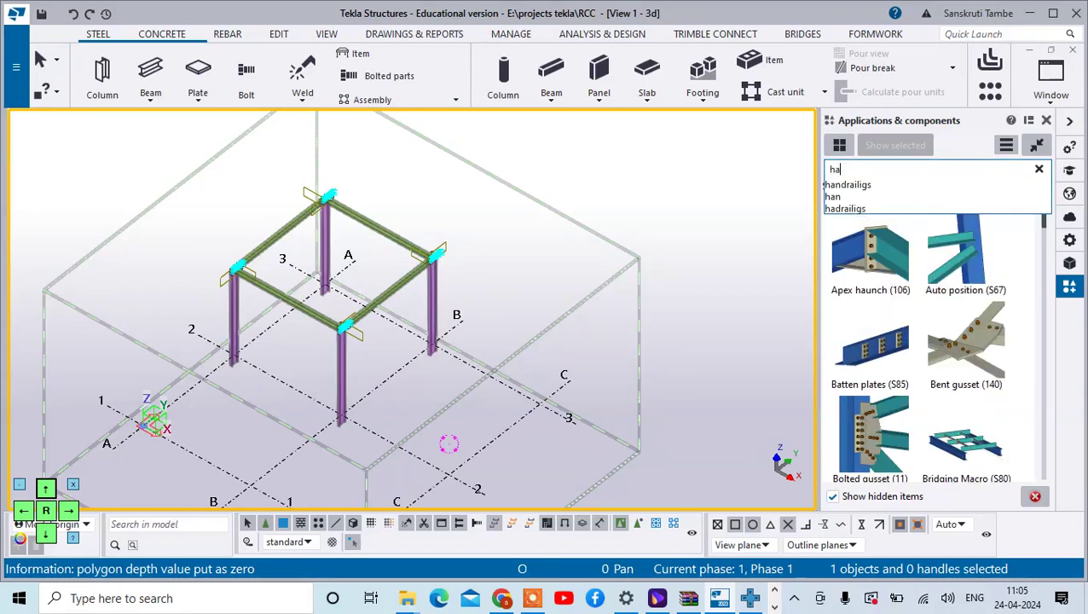
click(845, 185)
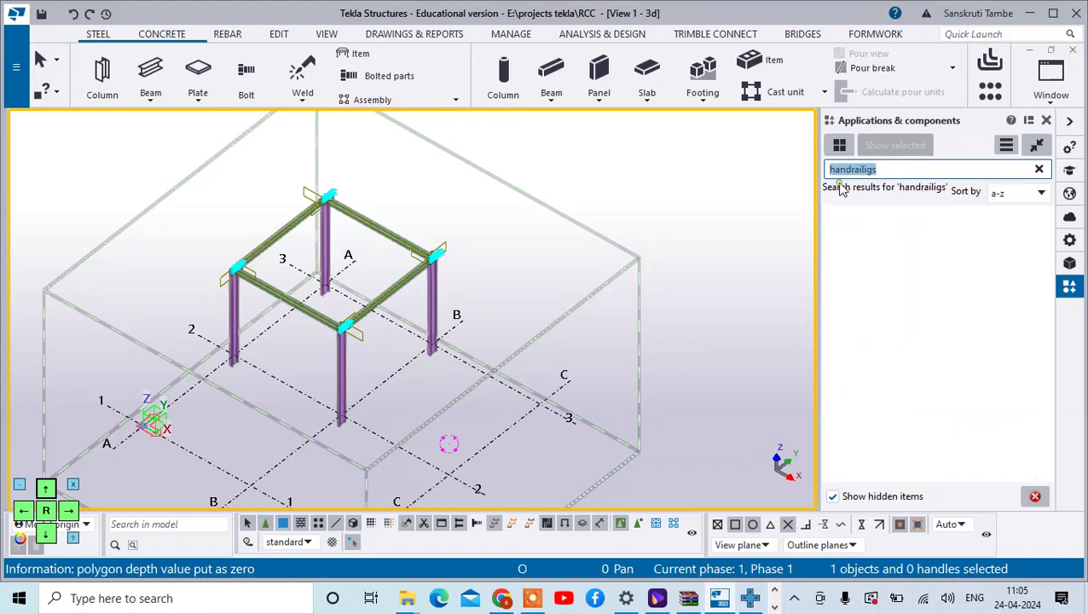
click(866, 170)
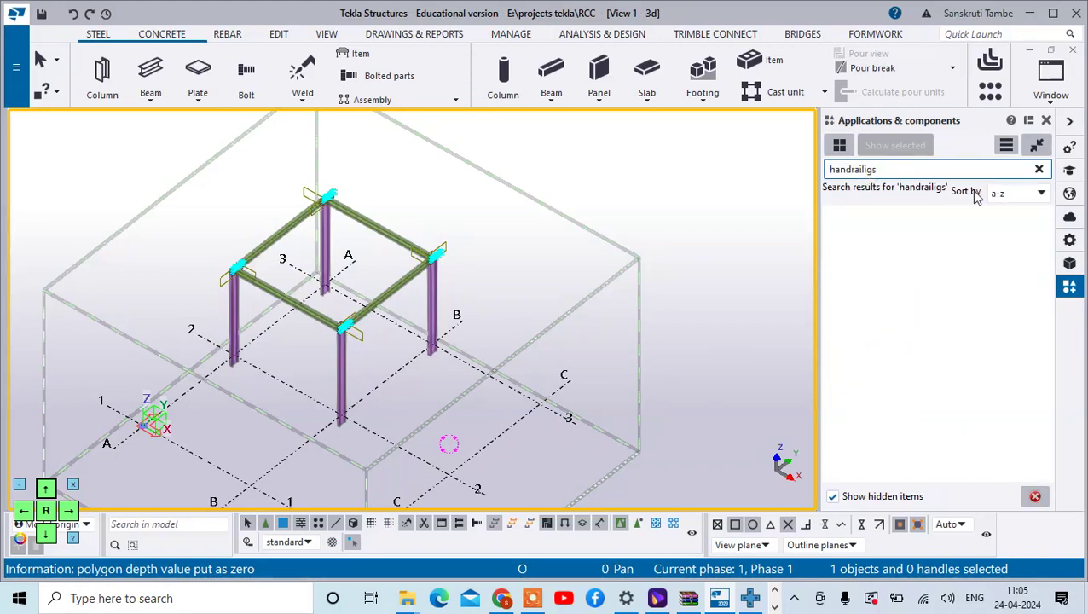
key(BackSpace)
key(BackSpace)
key(BackSpace)
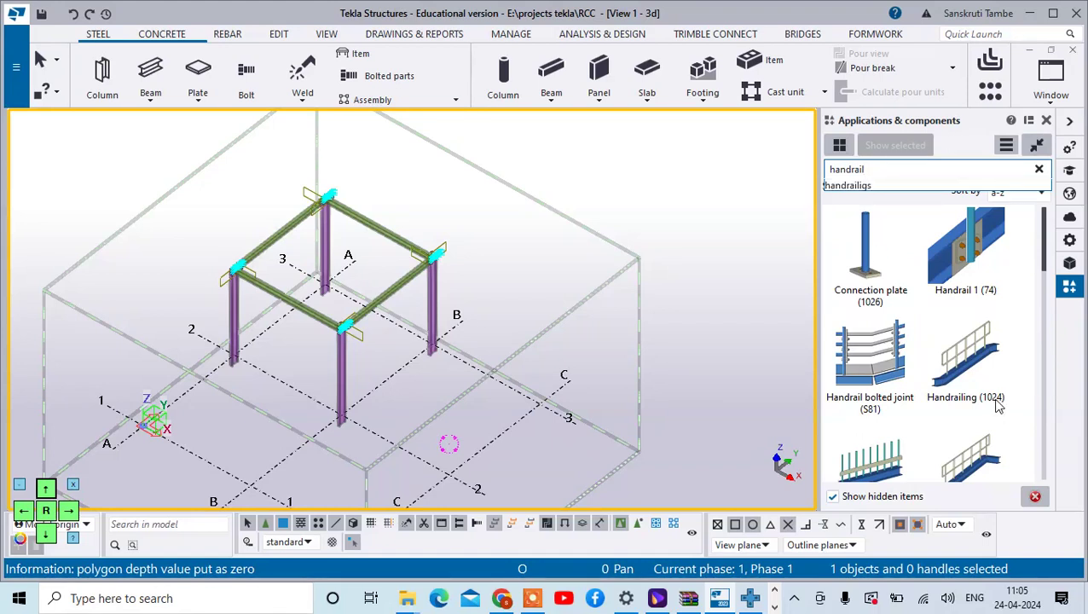
Place Handrailing (1024) along the beam between A-2 and B-2, from one beam end to the other, and end the command.
click(975, 352)
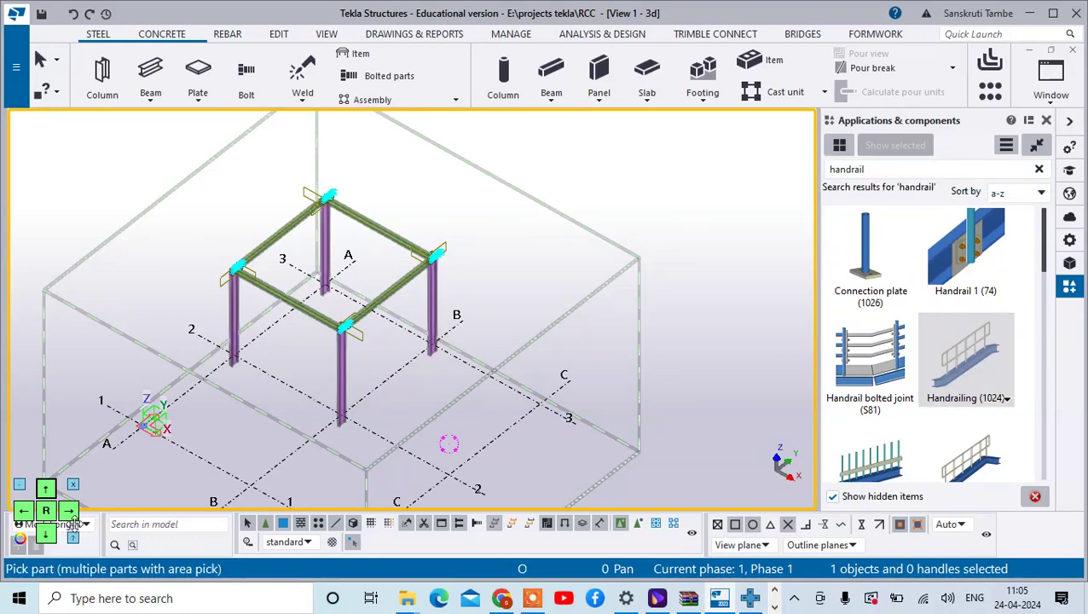
scroll(223, 357, up, 5)
click(280, 290)
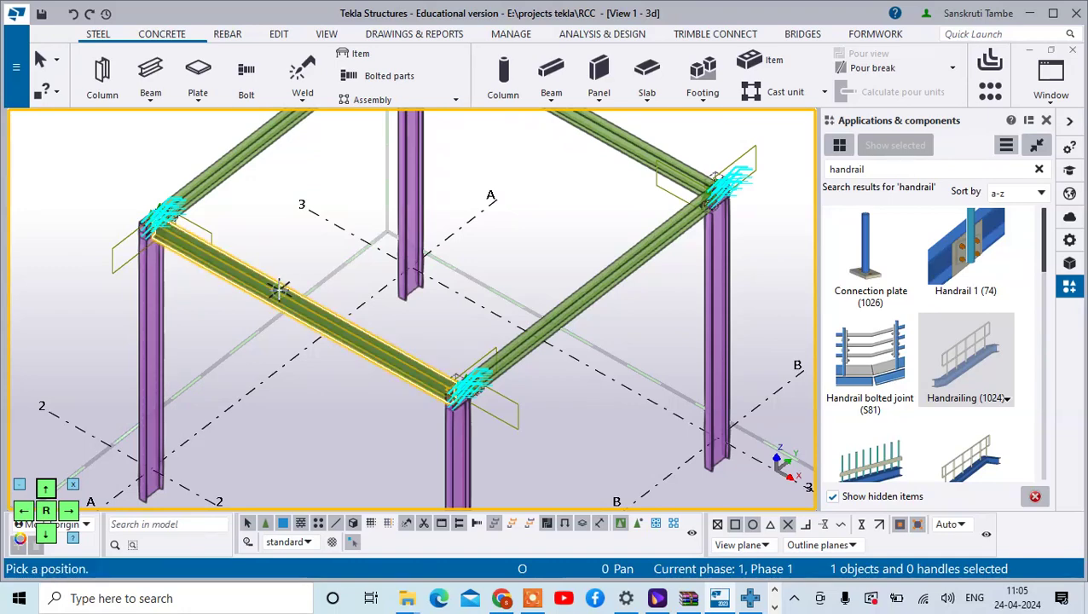
scroll(136, 223, up, 8)
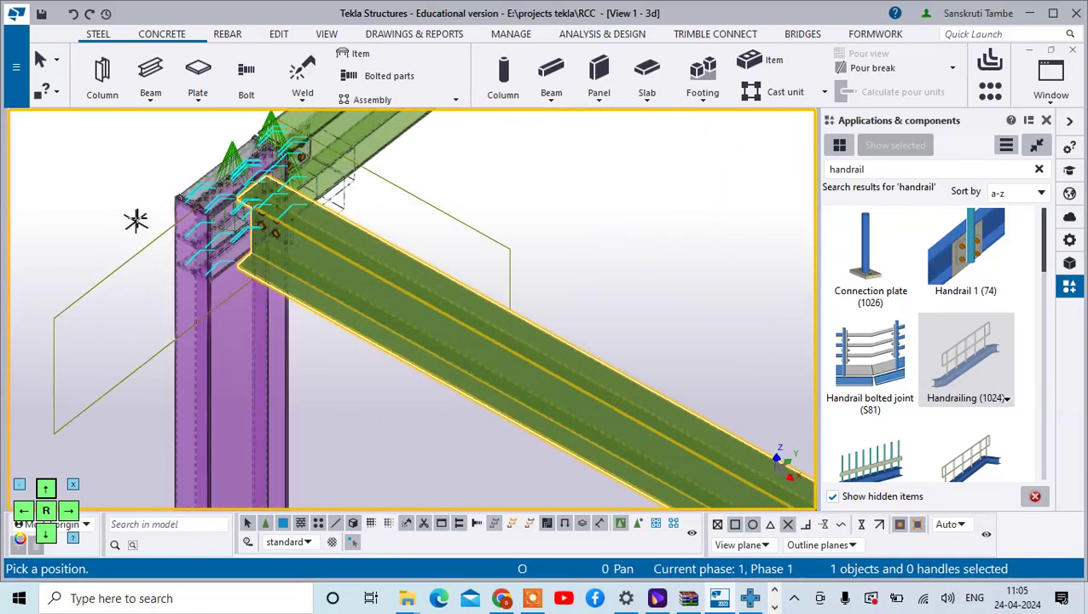
scroll(178, 248, up, 2)
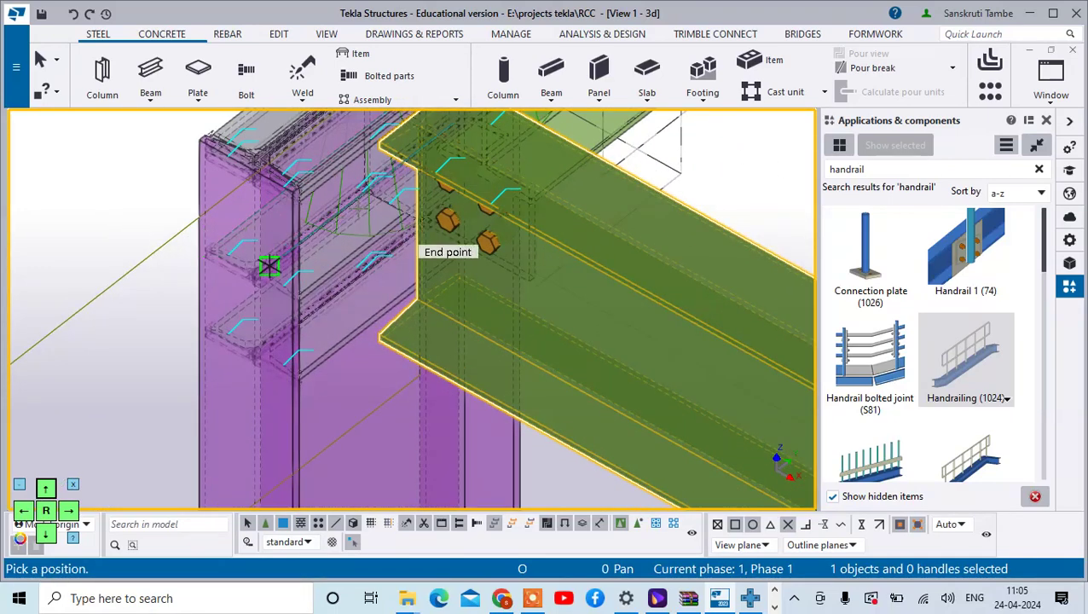
click(381, 146)
scroll(520, 231, down, 6)
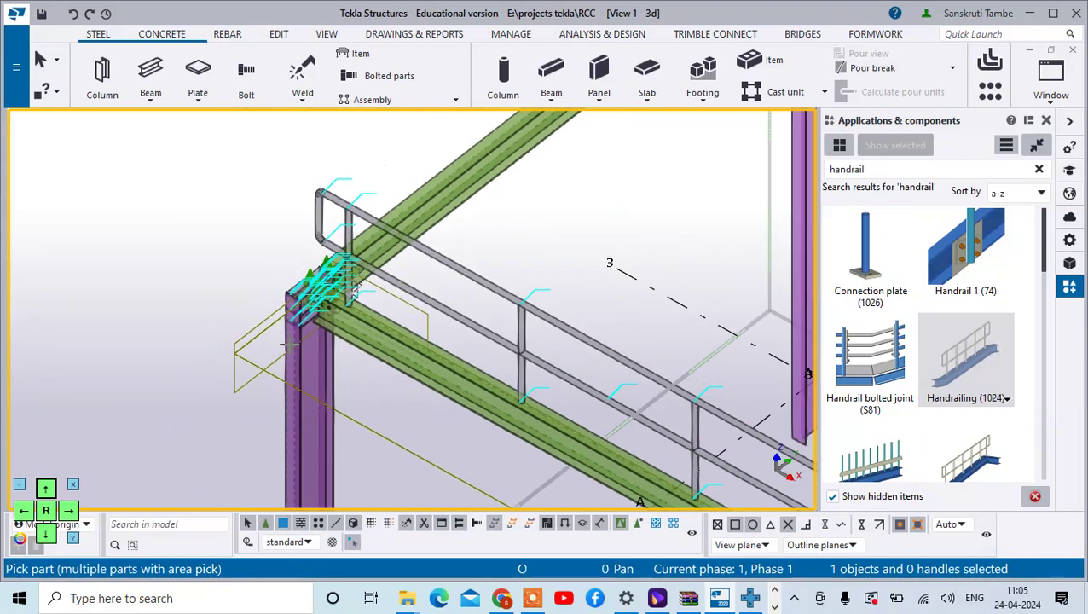
right_click(546, 203)
click(570, 210)
scroll(521, 300, down, 5)
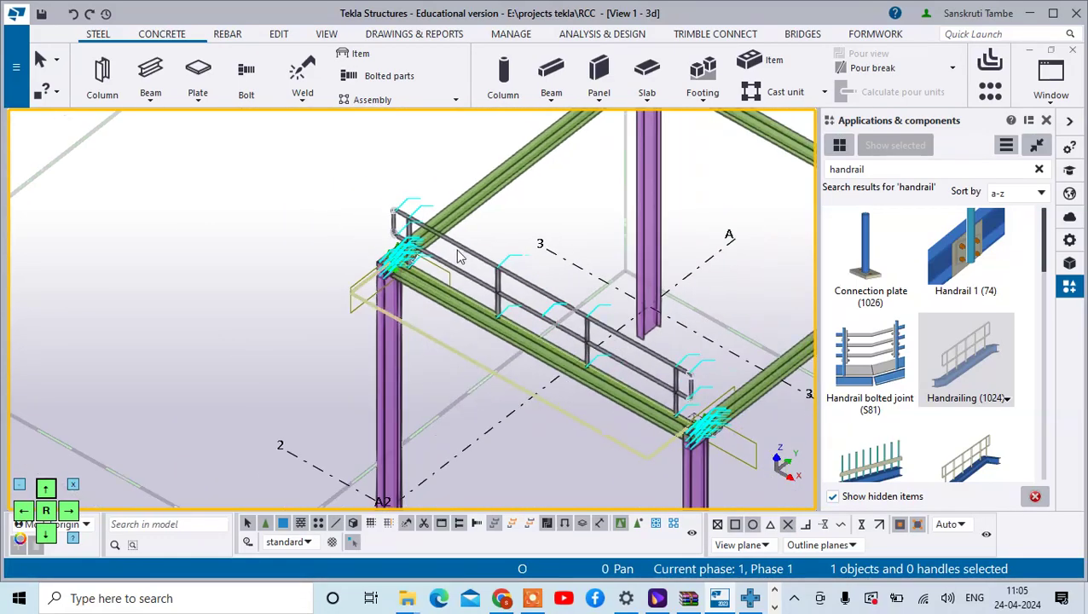
ctrl+middle_drag(584, 396, 662, 307)
scroll(508, 360, up, 5)
right_click(514, 226)
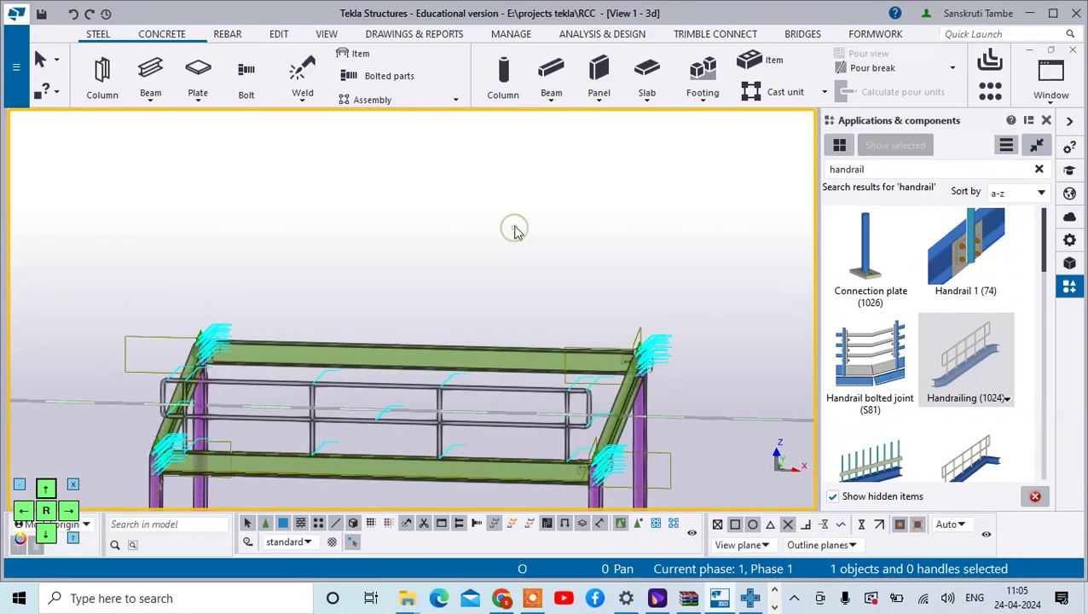
Open the properties of the Handrailing (1024) placed on the front beam and move the dialog clear of the railing.
click(569, 317)
scroll(439, 289, down, 3)
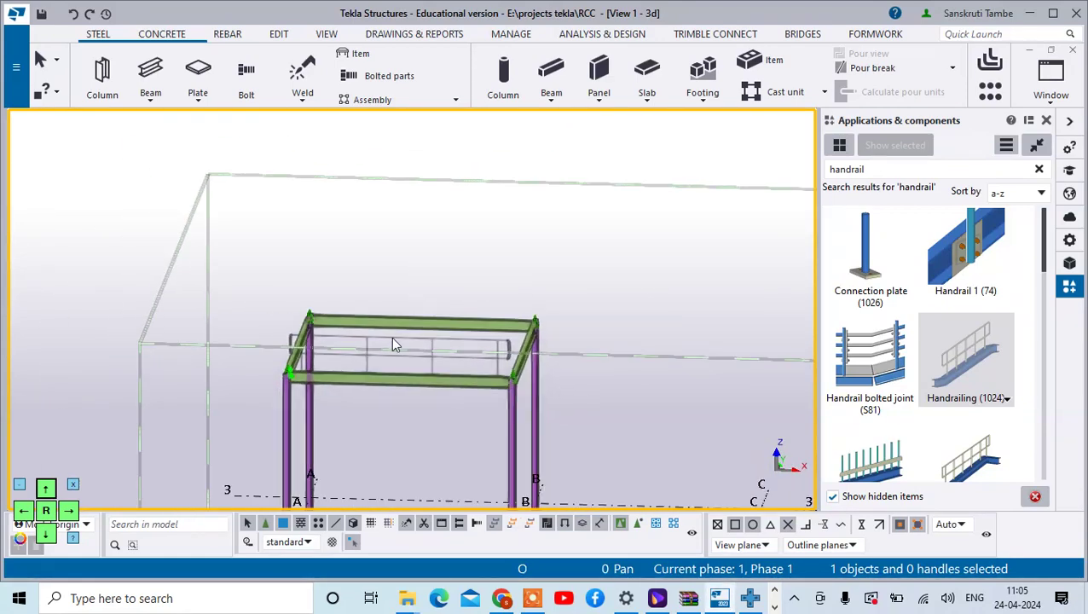
scroll(393, 340, up, 4)
scroll(390, 325, up, 2)
scroll(410, 333, down, 3)
scroll(343, 403, up, 4)
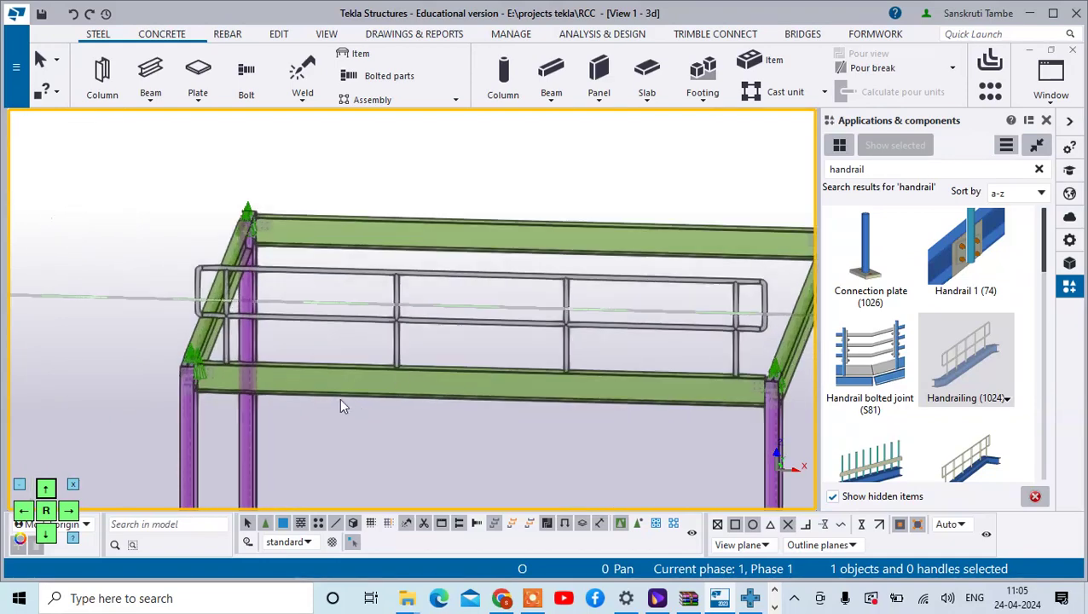
click(440, 283)
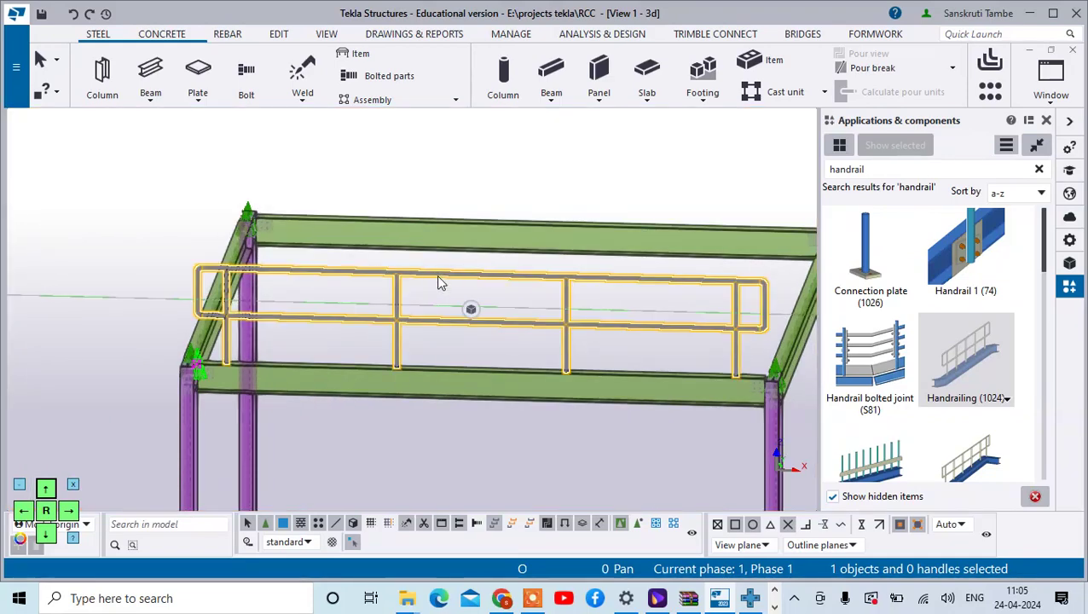
double_click(568, 275)
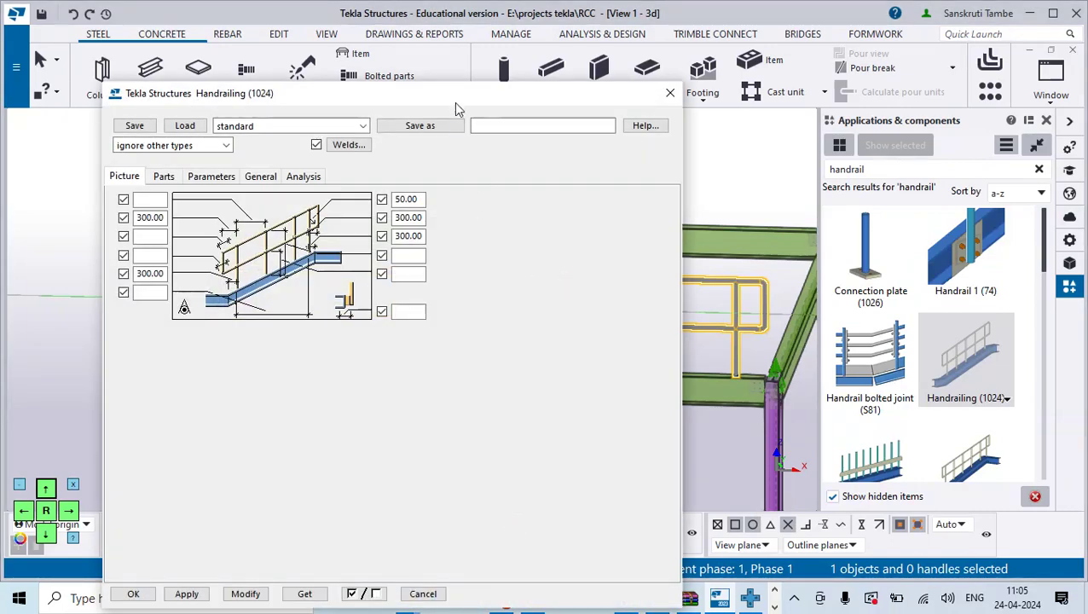
drag(456, 102, 919, 87)
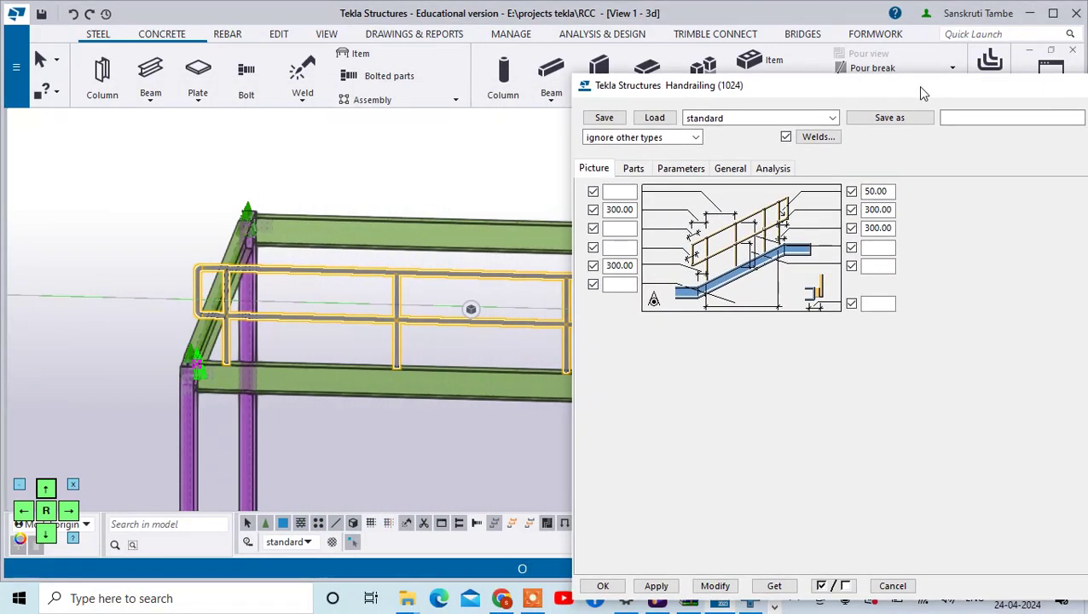
drag(849, 87, 880, 56)
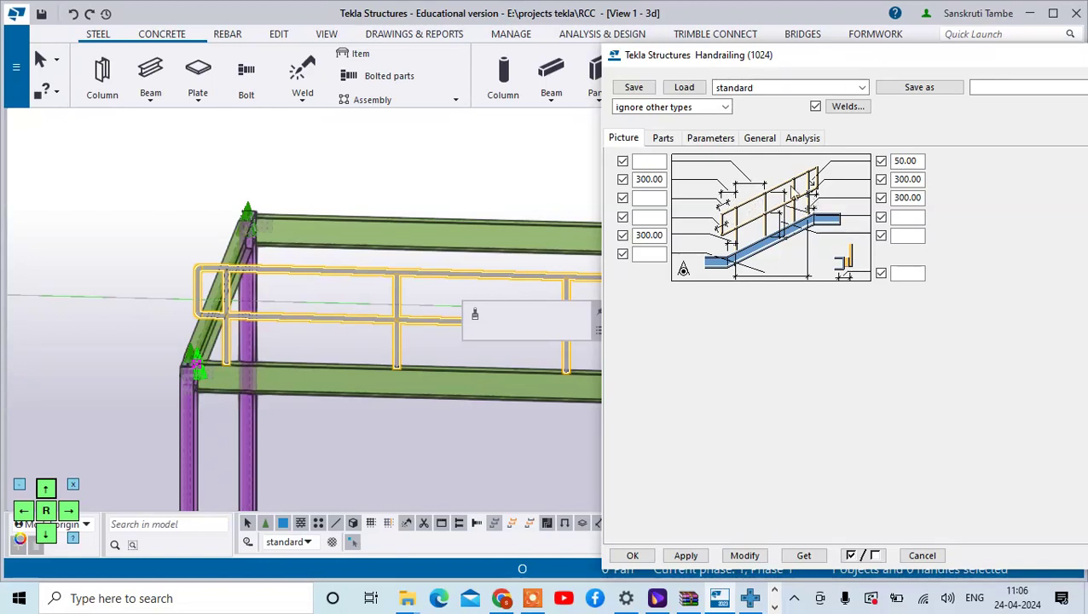
Set the railing diagram's stanchion spacing to 500 mm and the second dimension on each side to 400 mm, and modify the handrailing.
click(658, 162)
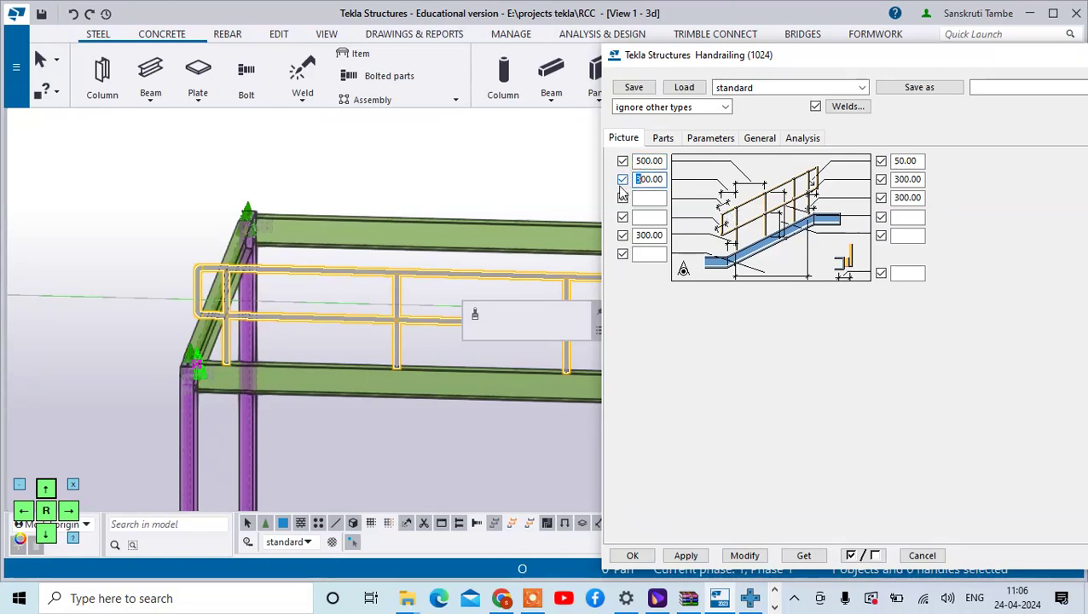
key(BackSpace)
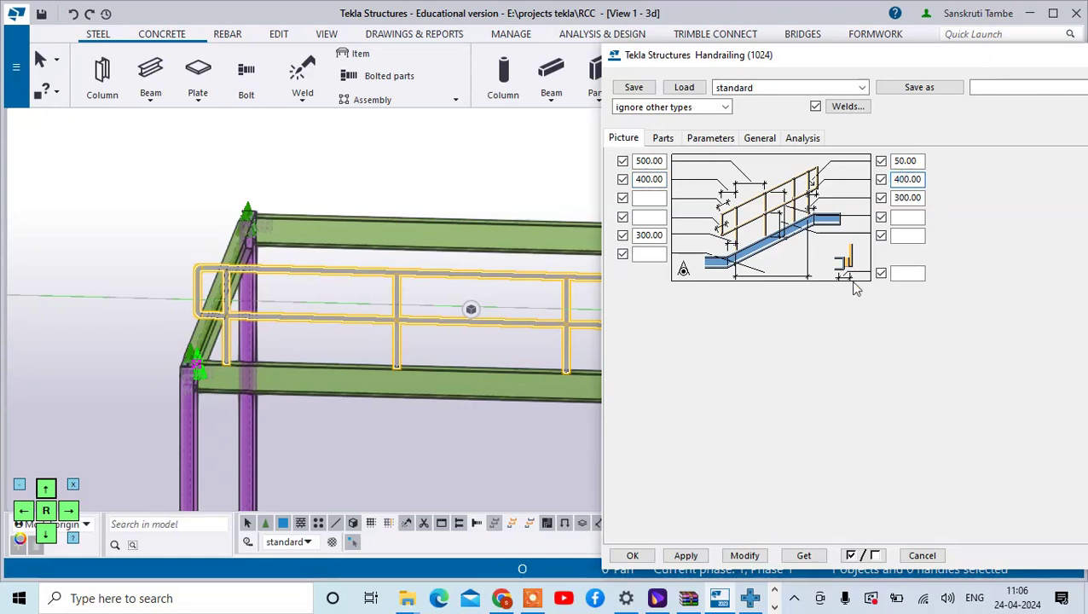
click(745, 556)
scroll(513, 427, down, 2)
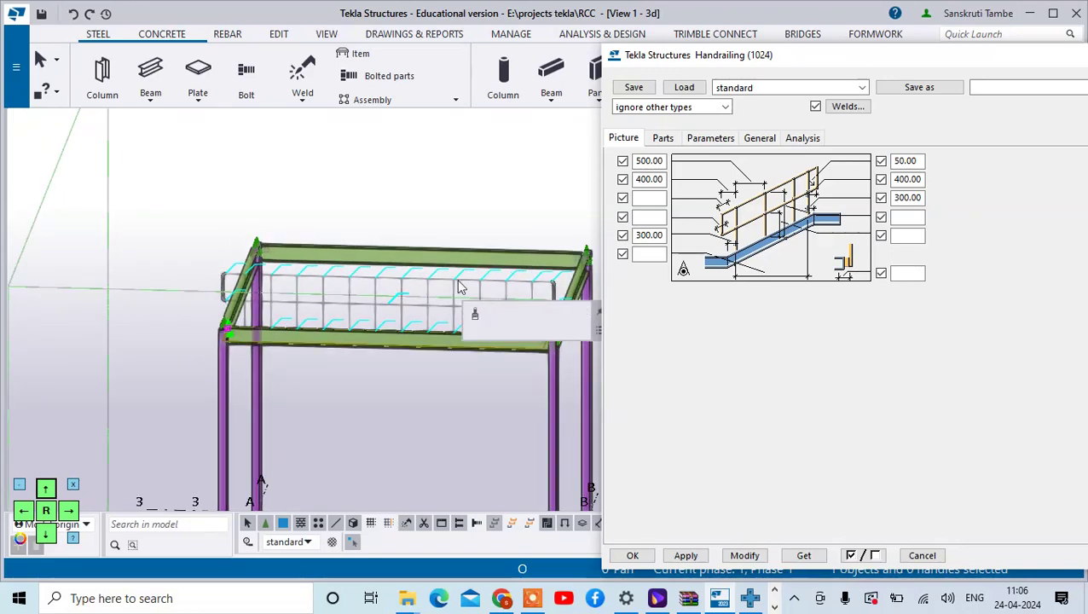
scroll(459, 287, up, 2)
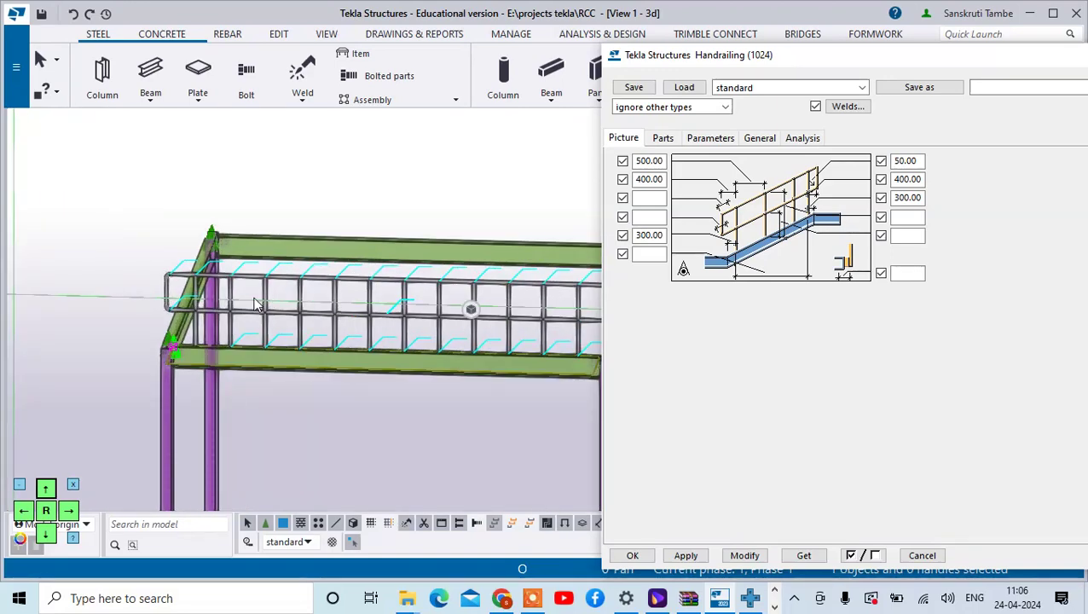
Set the stanchion profile to the circular section ROD50 and modify the handrailing.
click(665, 139)
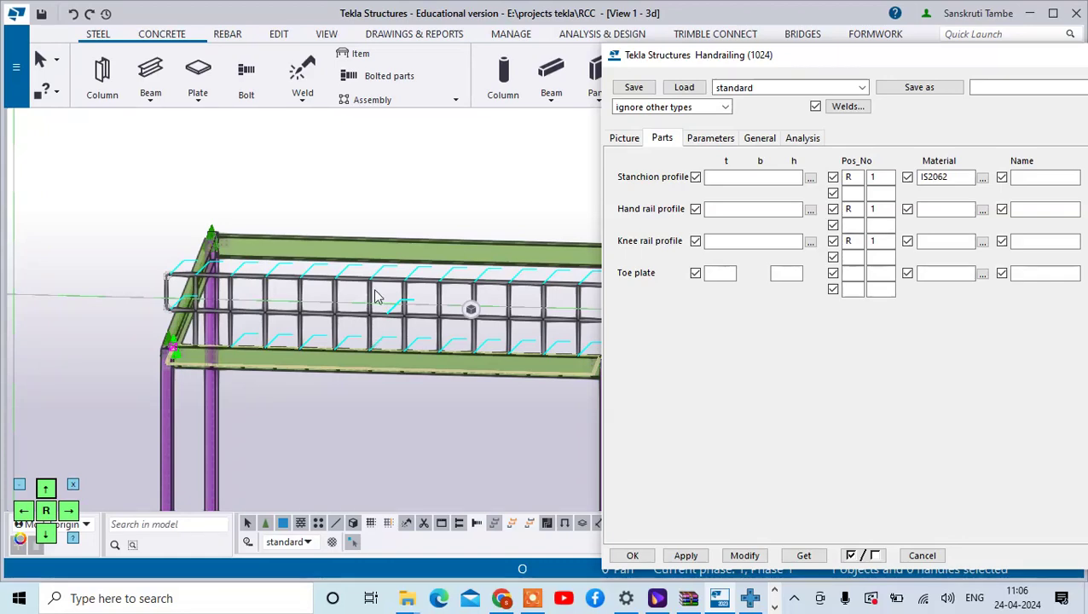
click(810, 178)
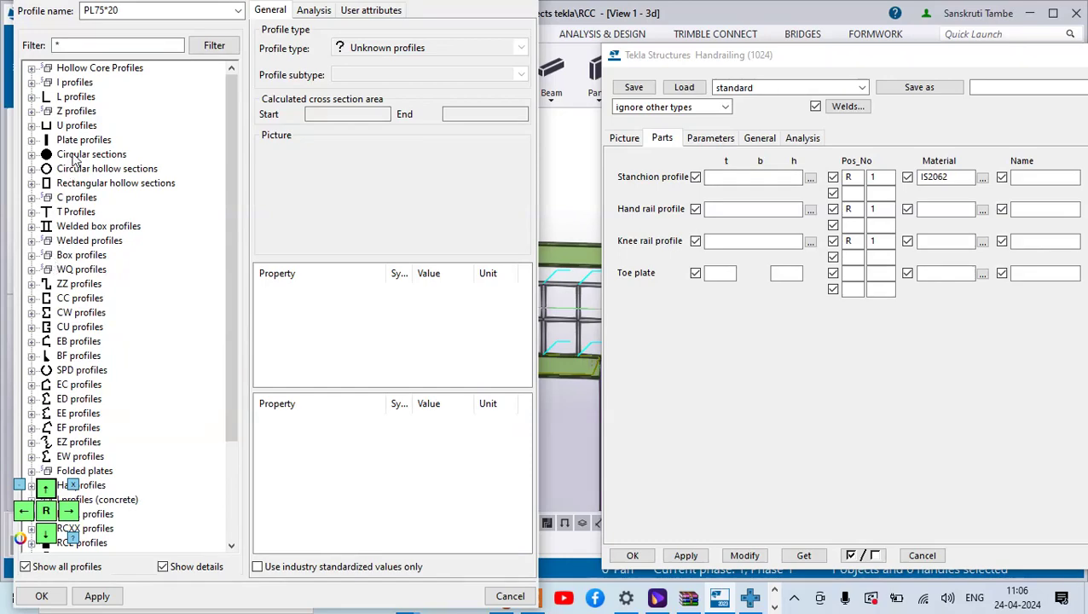
double_click(73, 154)
click(78, 212)
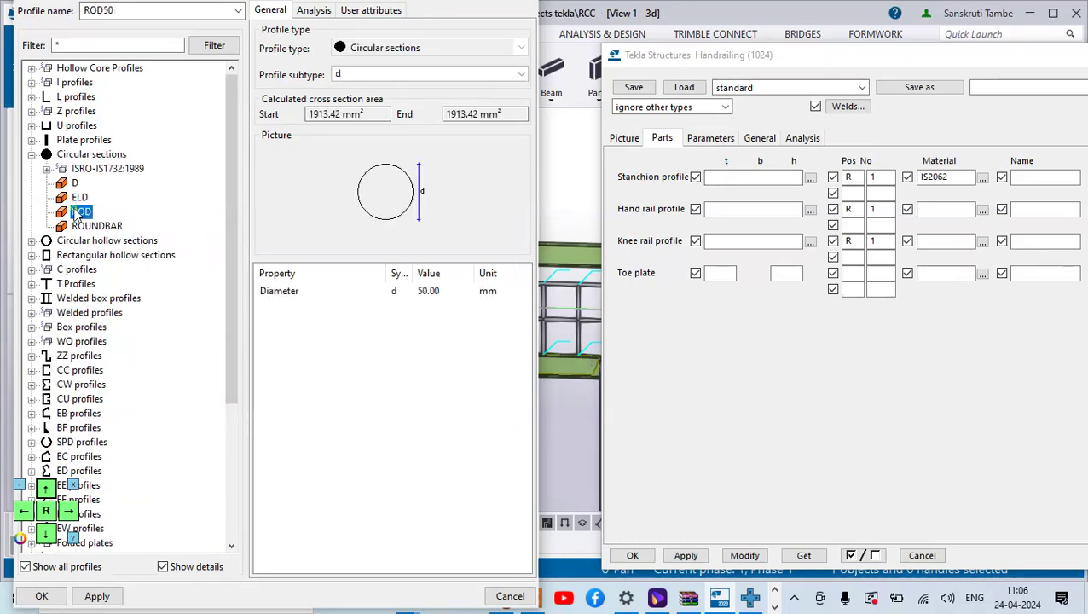
double_click(79, 212)
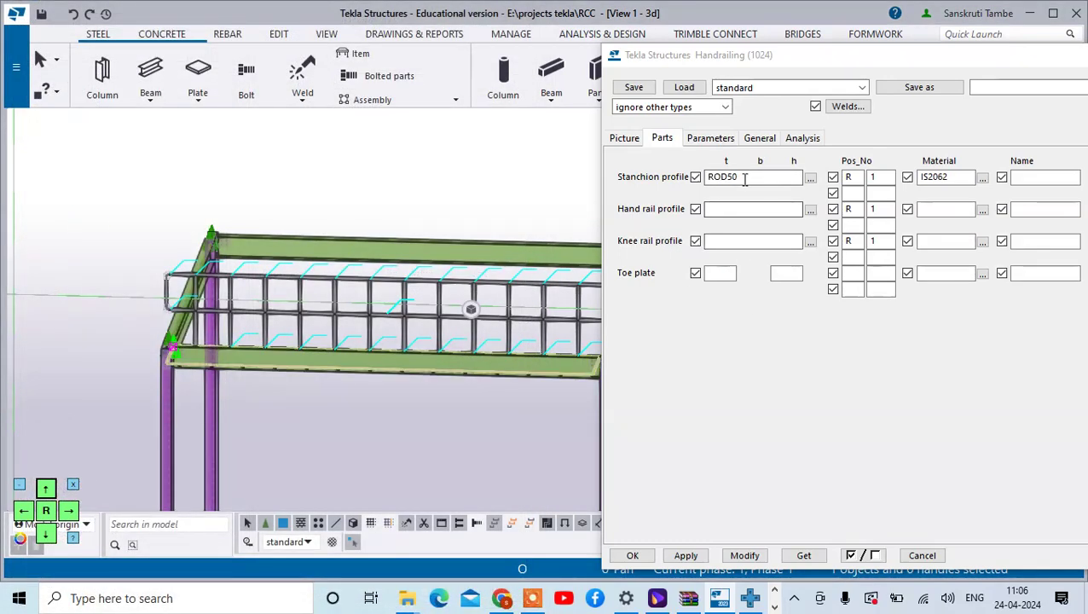
click(739, 556)
scroll(508, 328, up, 2)
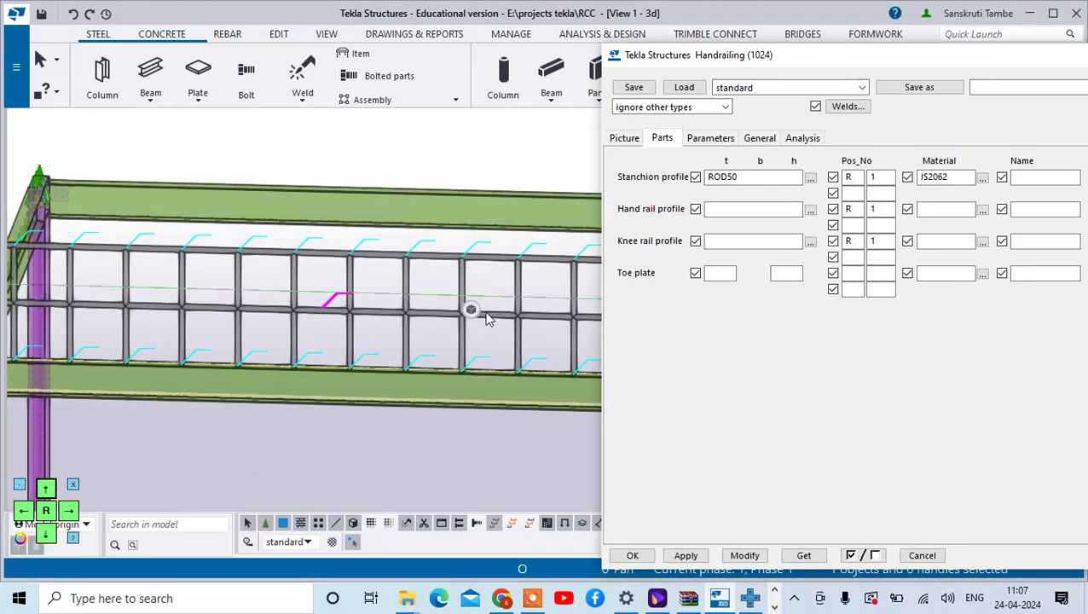
Set the hand rail profile to the circular section ROD50.
click(810, 210)
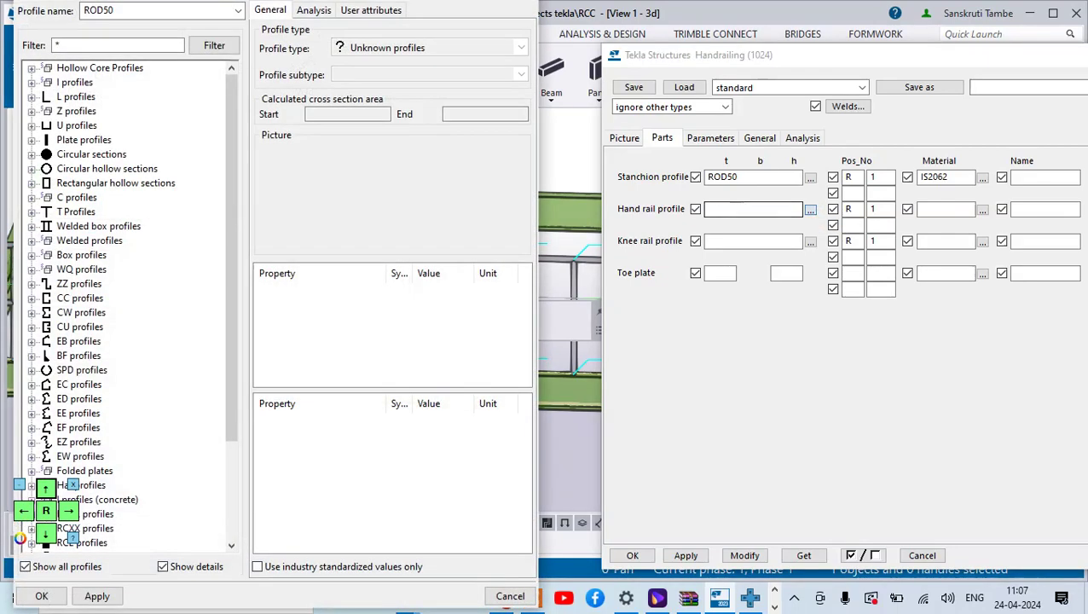
double_click(73, 154)
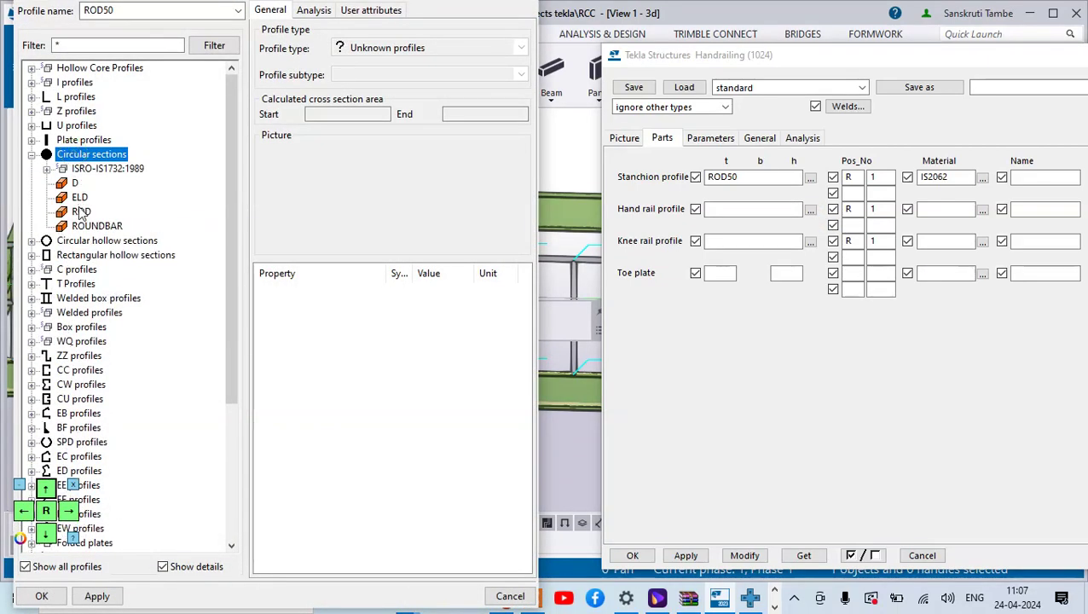
click(80, 211)
click(118, 595)
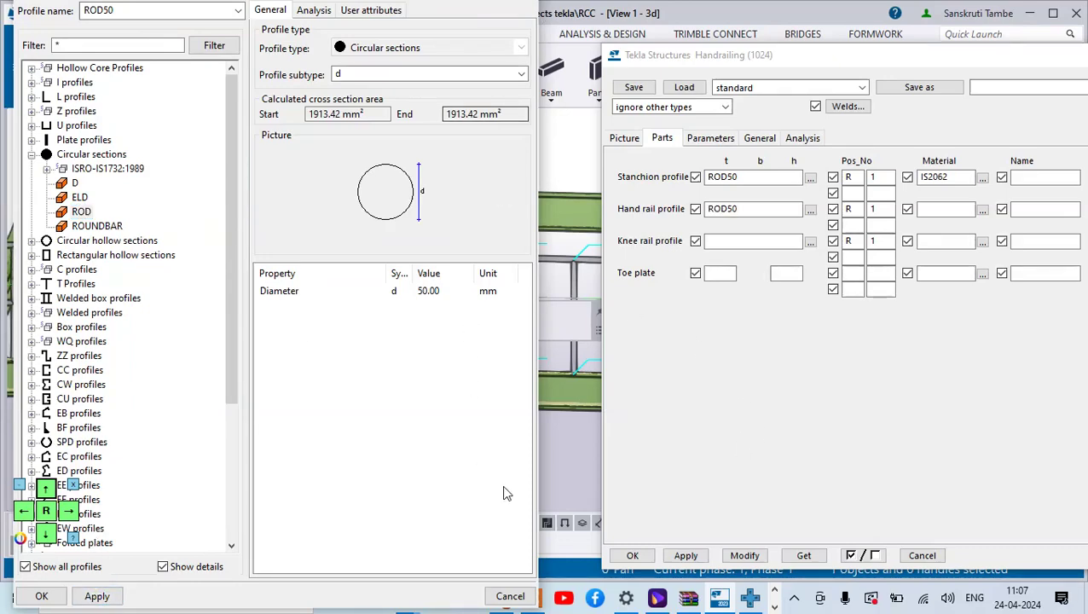
click(510, 596)
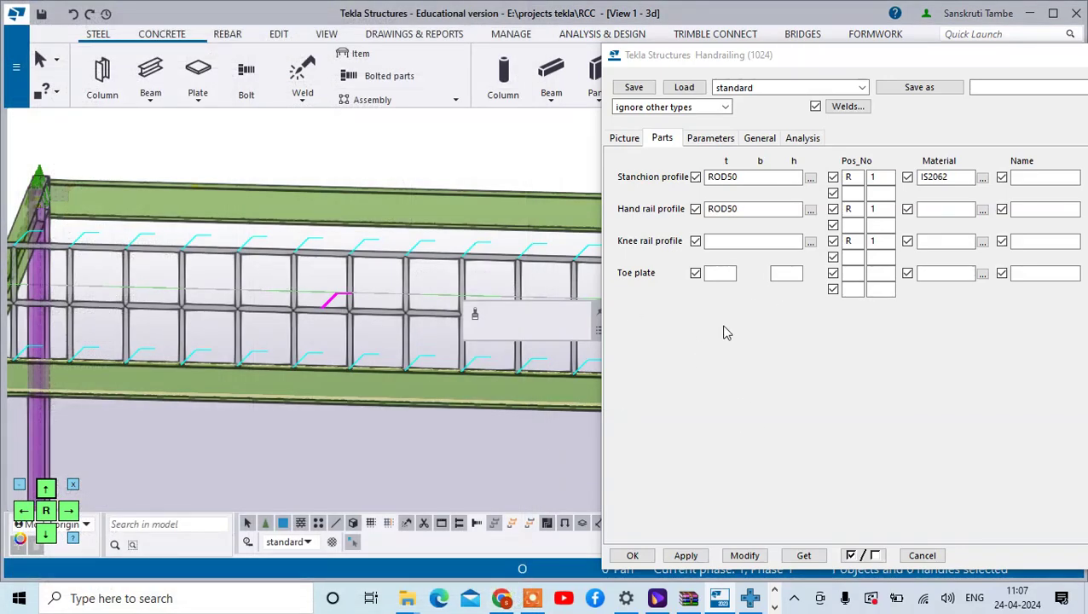
scroll(168, 256, down, 3)
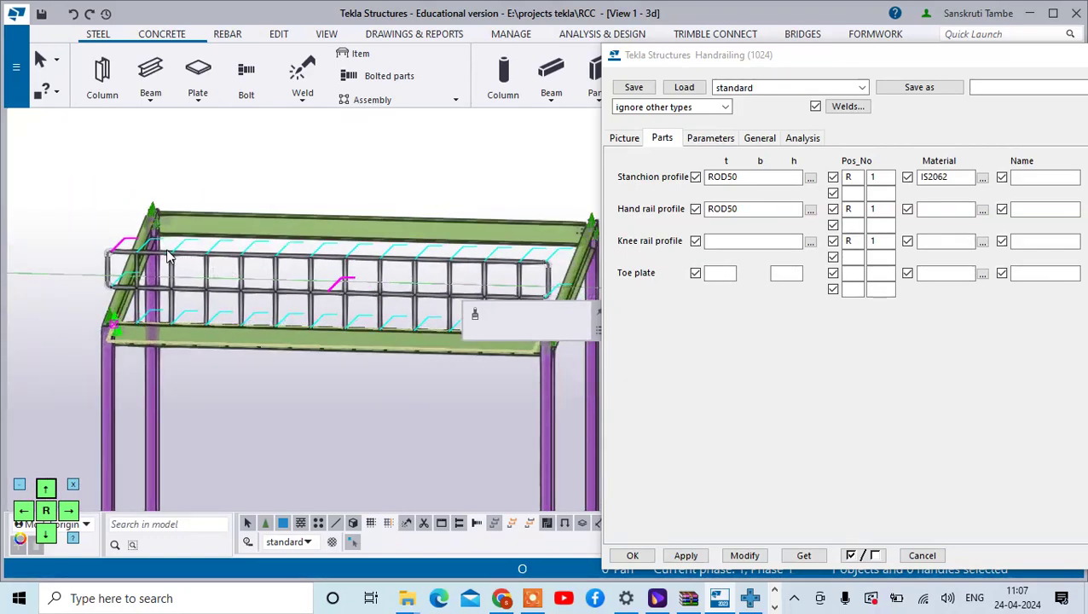
scroll(168, 256, up, 5)
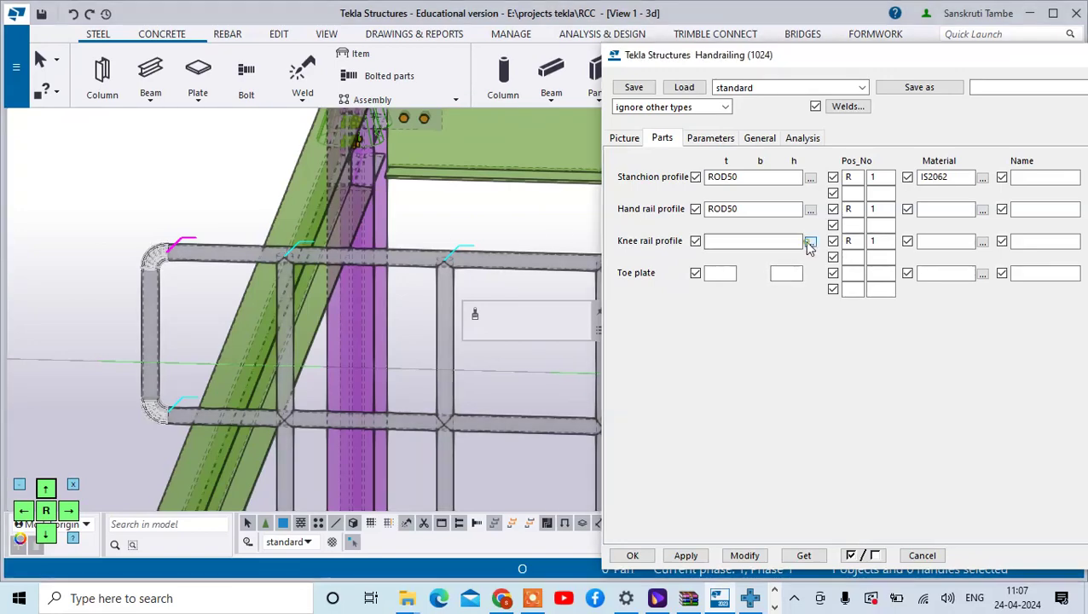
Set the knee rail profile to the circular section ROD50, modify the handrailing, and inspect both of its ends.
click(811, 241)
double_click(61, 157)
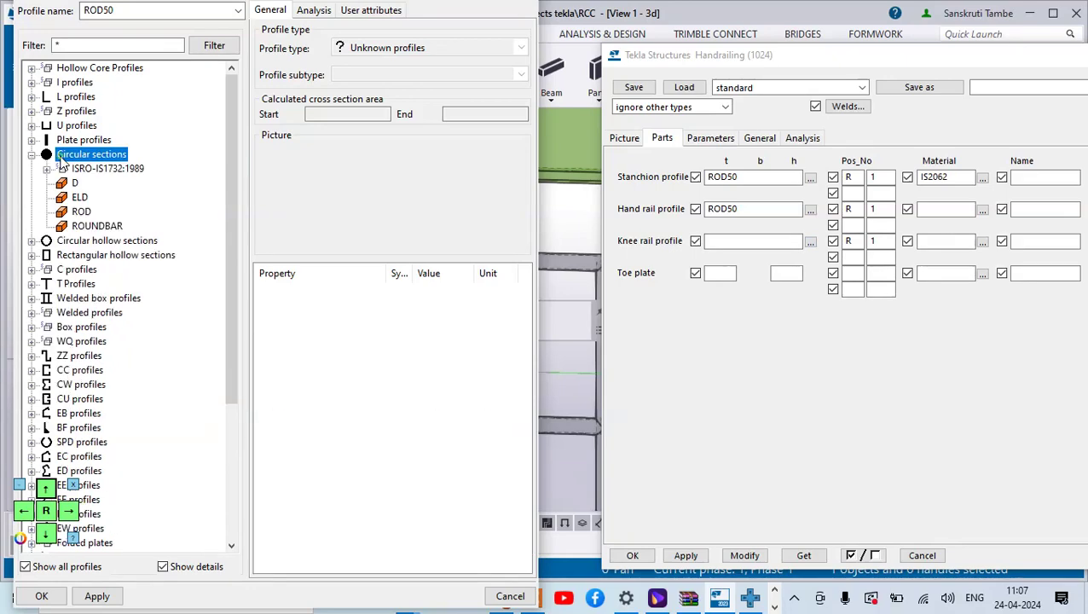
click(78, 218)
click(41, 596)
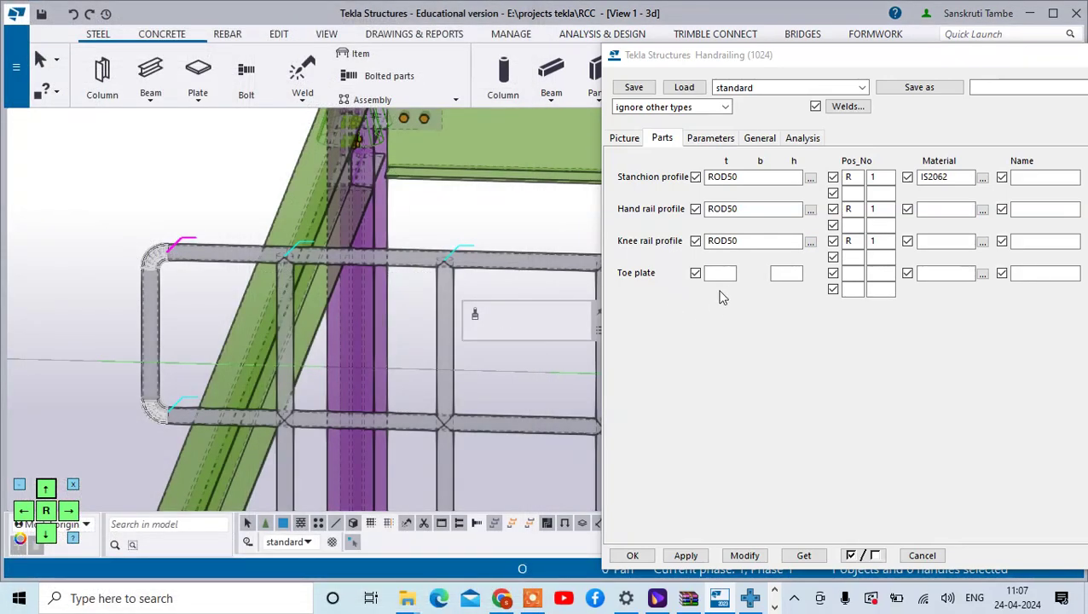
click(738, 556)
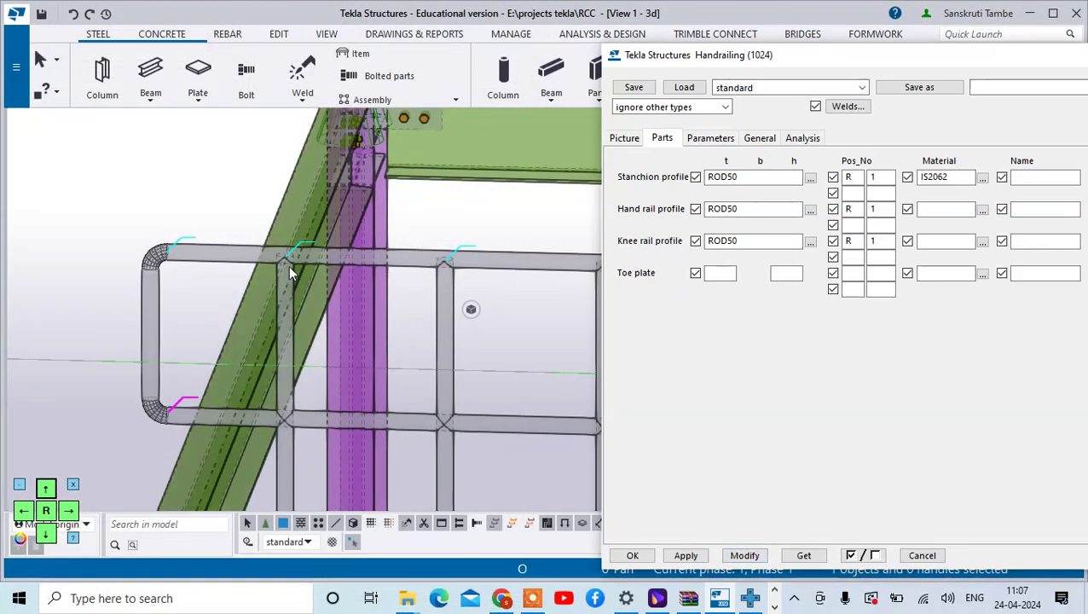
scroll(209, 246, down, 3)
scroll(209, 235, down, 3)
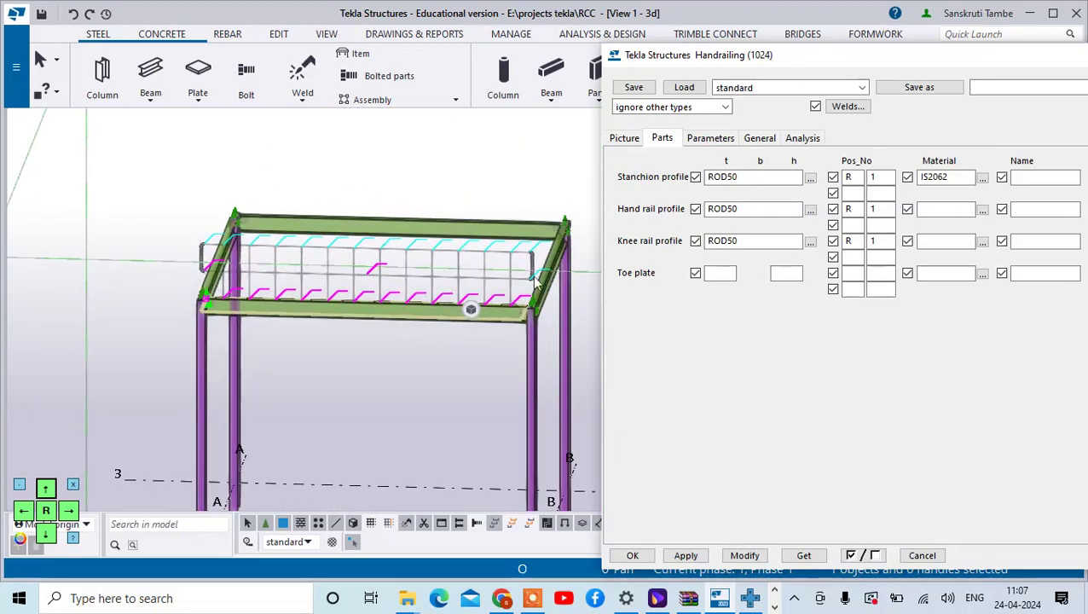
scroll(503, 272, up, 2)
scroll(578, 253, down, 3)
scroll(584, 245, up, 4)
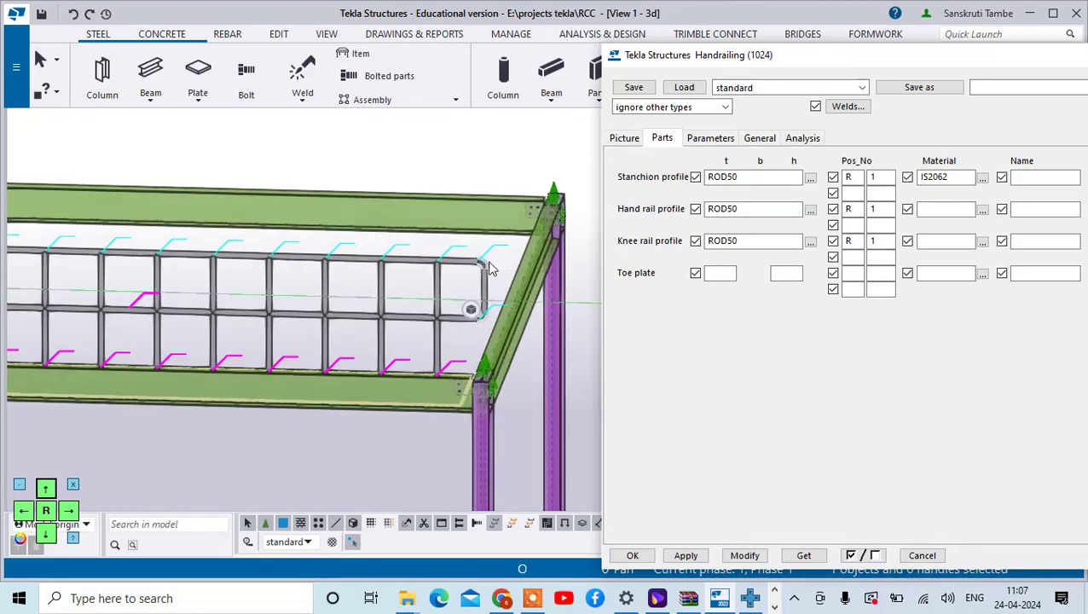
Review the handrailing's parameters and general settings, apply the properties to the railing, and close the dialog.
click(711, 140)
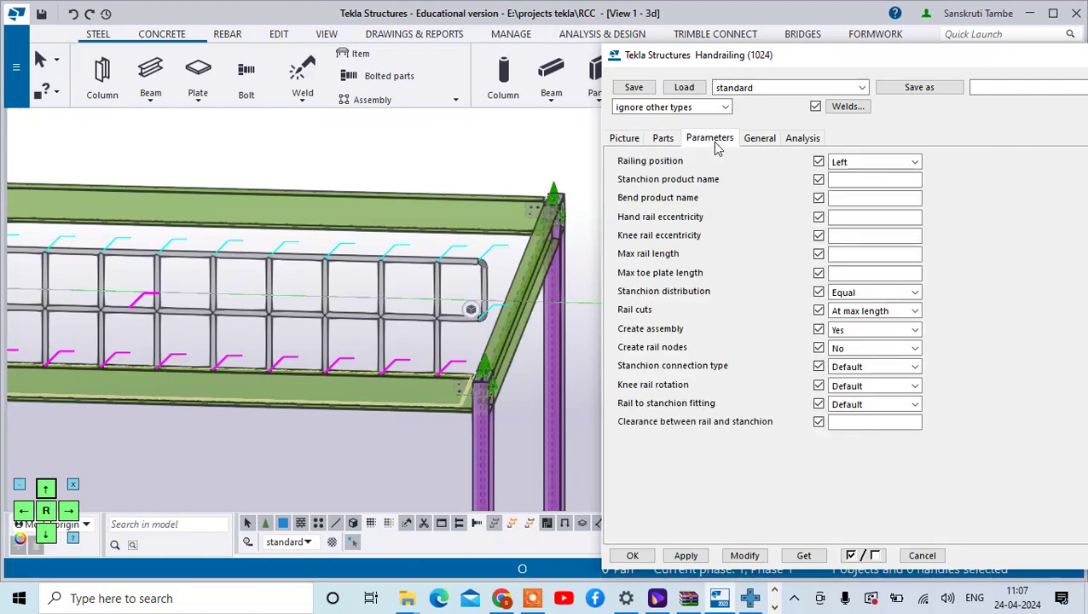
click(763, 140)
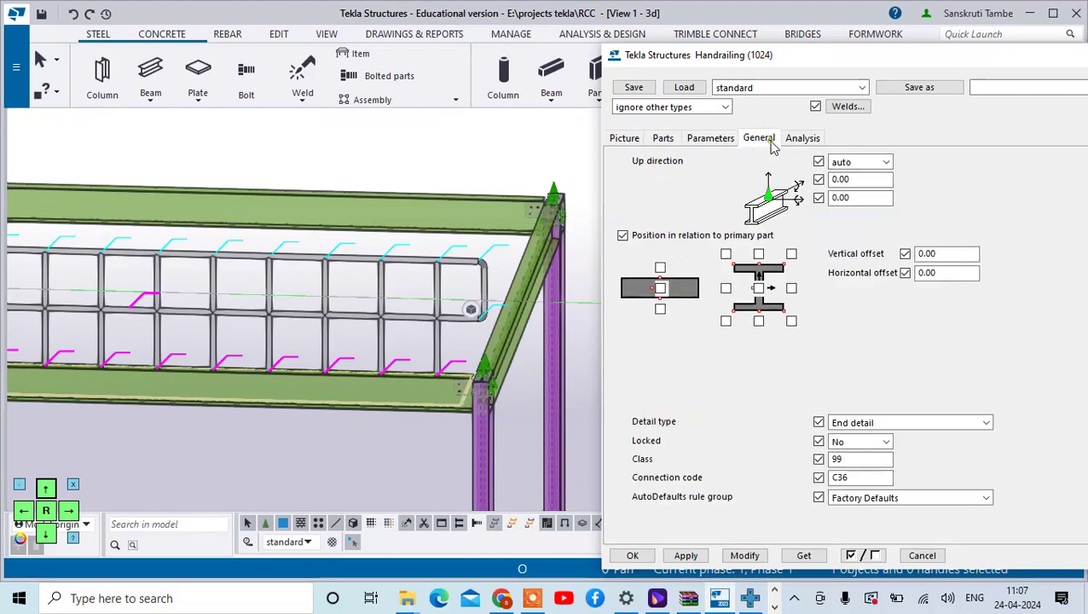
click(745, 556)
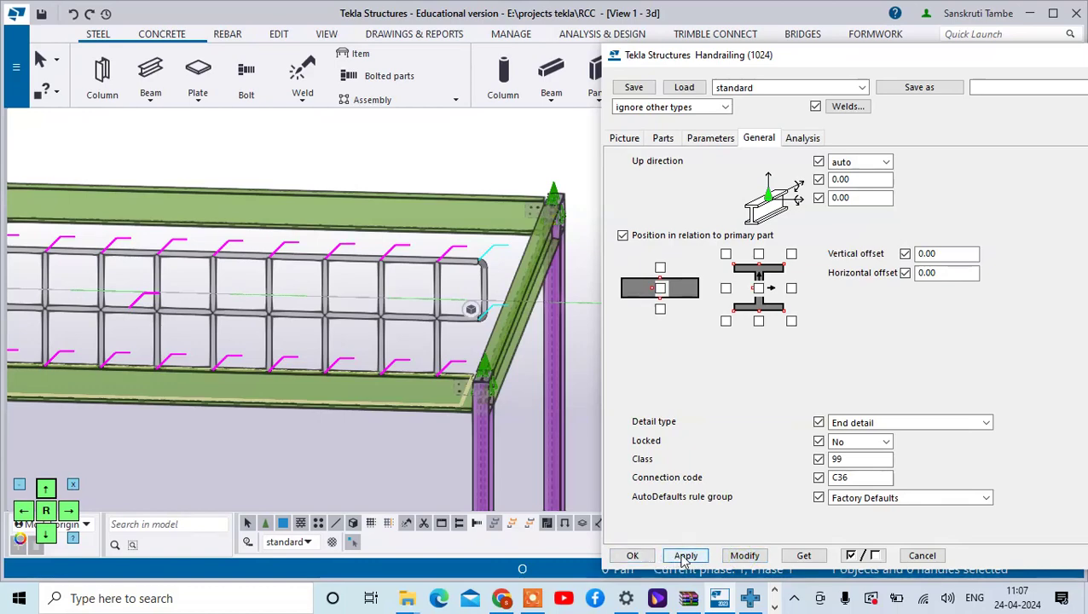
click(632, 556)
Place Handrailing (1024) along the side beam on grid line B, starting from its front end point.
scroll(470, 298, down, 3)
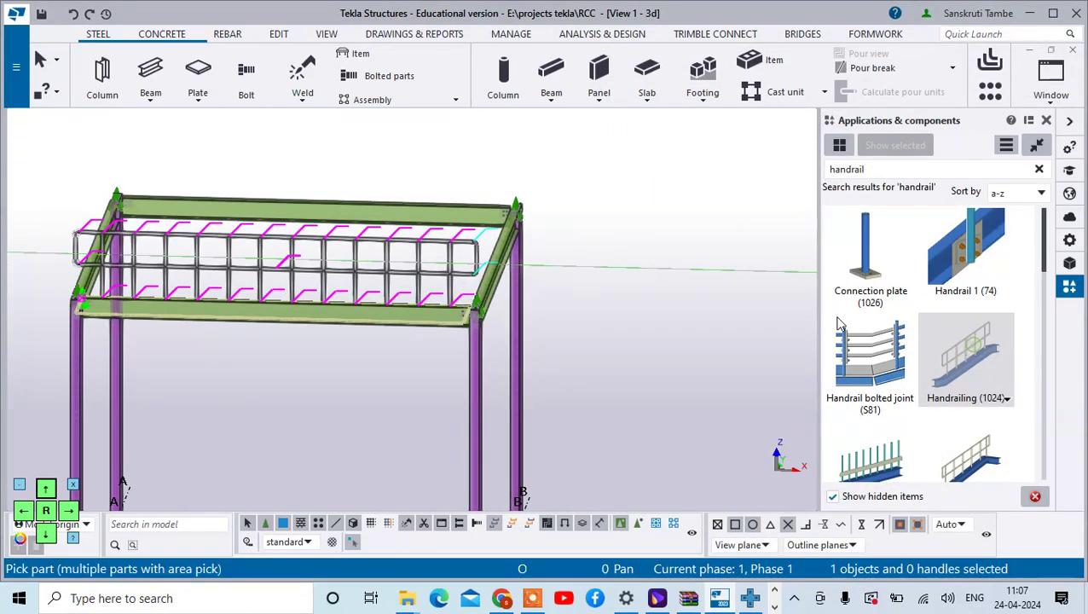
click(503, 241)
scroll(468, 343, up, 6)
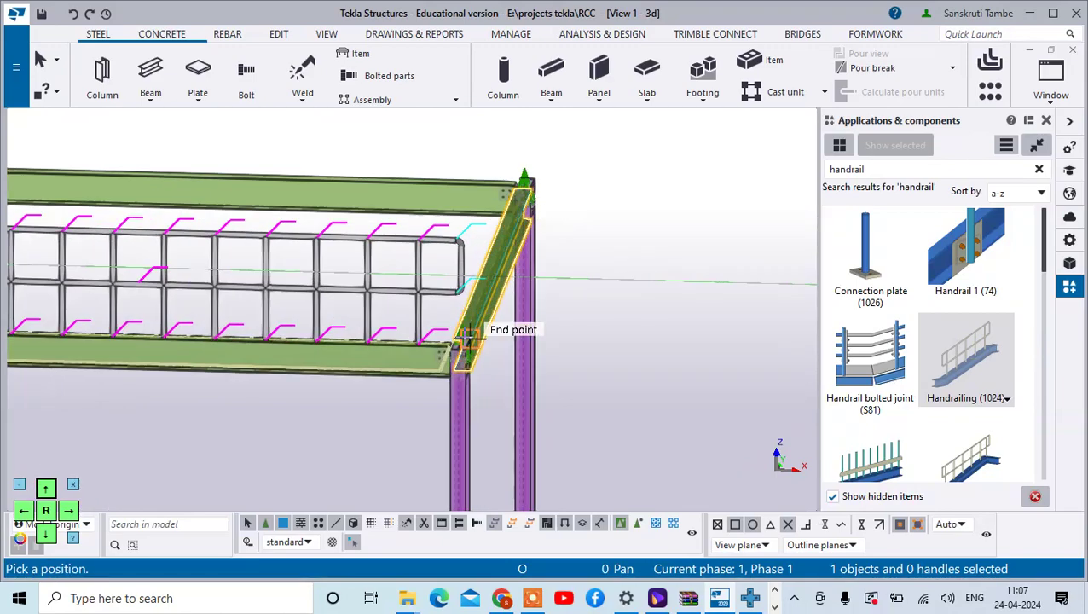
scroll(479, 351, up, 2)
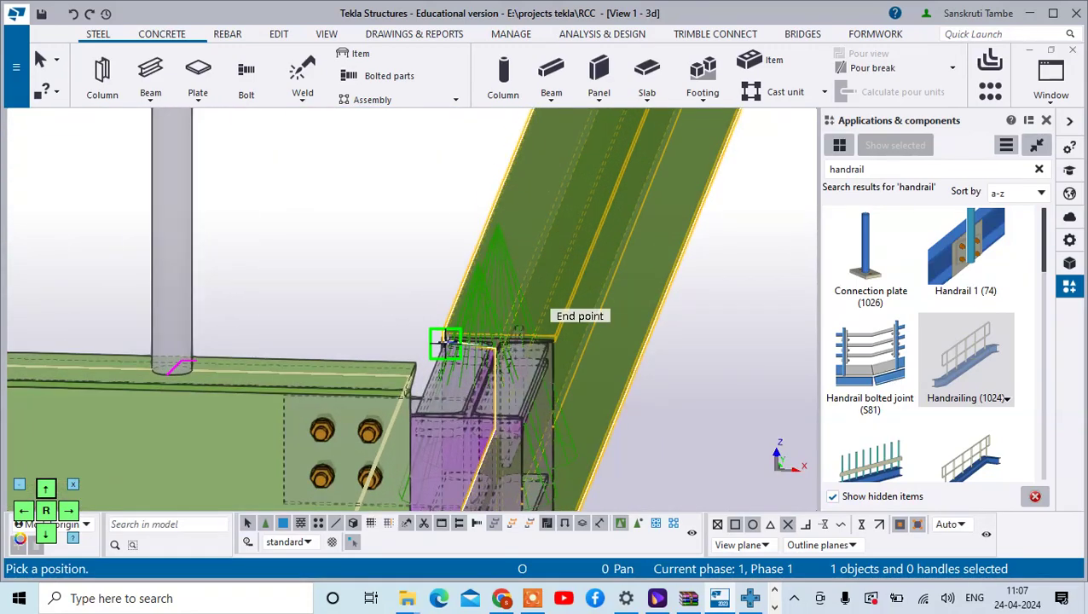
click(446, 344)
scroll(452, 350, down, 10)
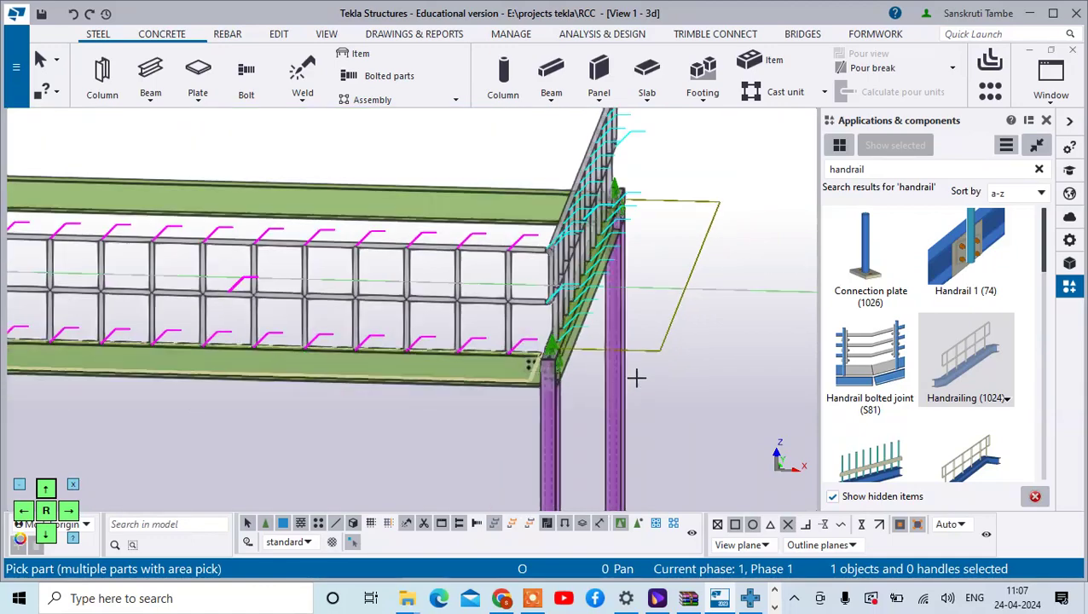
Place Handrailing (1024) along the rear beam, starting from its end point at the column on grid line A.
scroll(418, 243, up, 5)
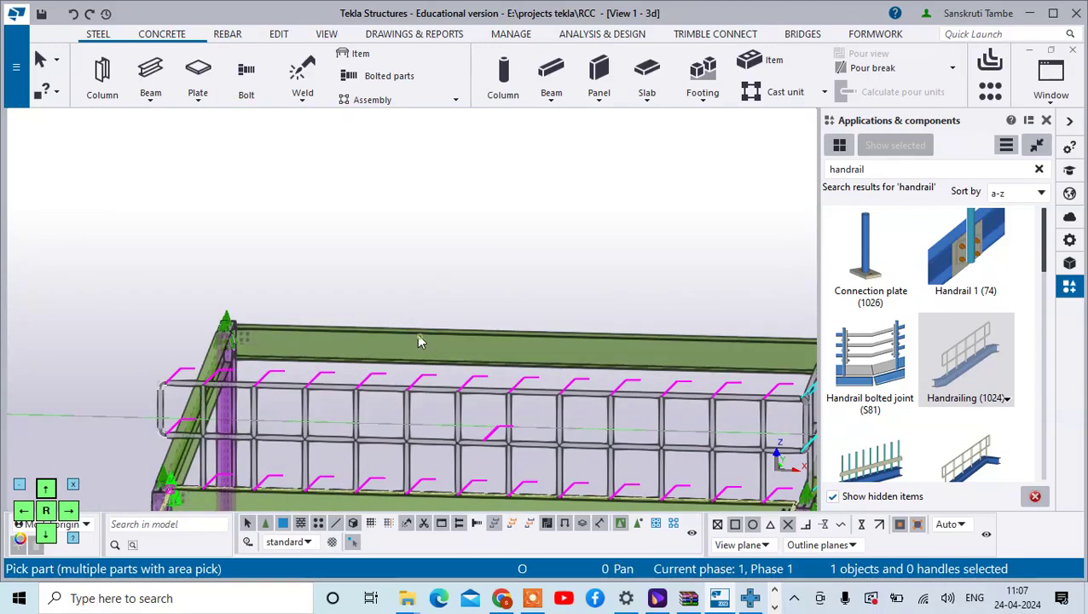
click(418, 340)
scroll(141, 347, up, 3)
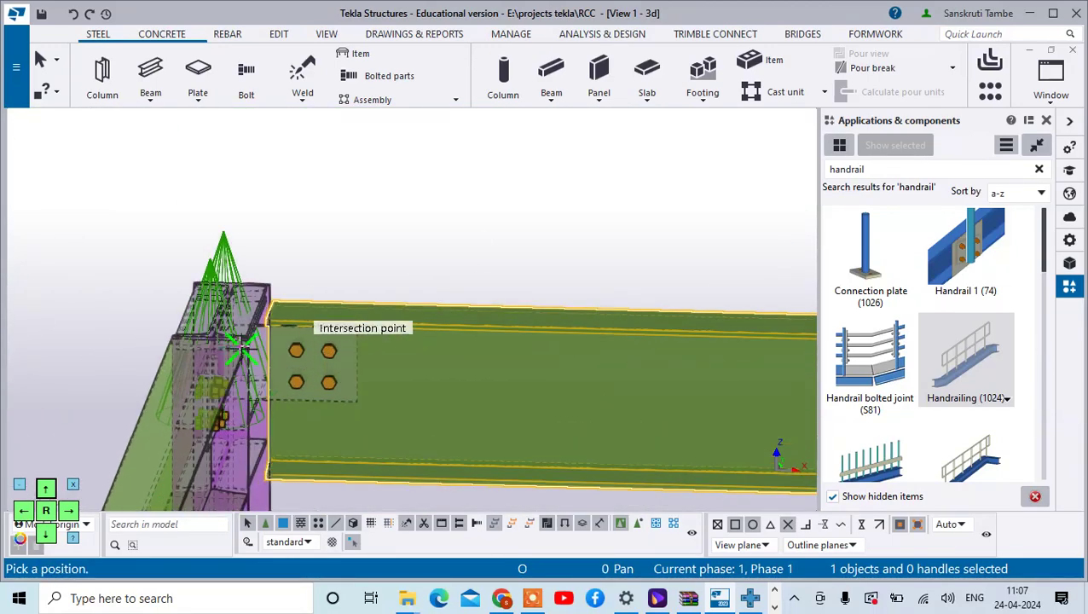
click(264, 320)
scroll(279, 335, down, 5)
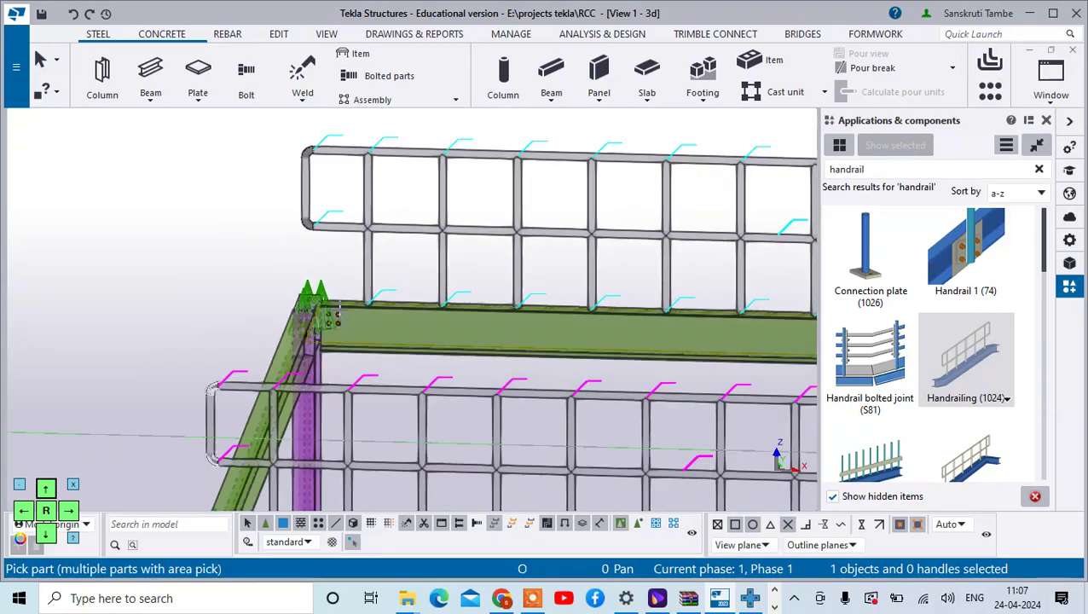
Place Handrailing (1024) along the side beam on grid line A, starting from its front end point.
click(287, 345)
scroll(238, 384, up, 5)
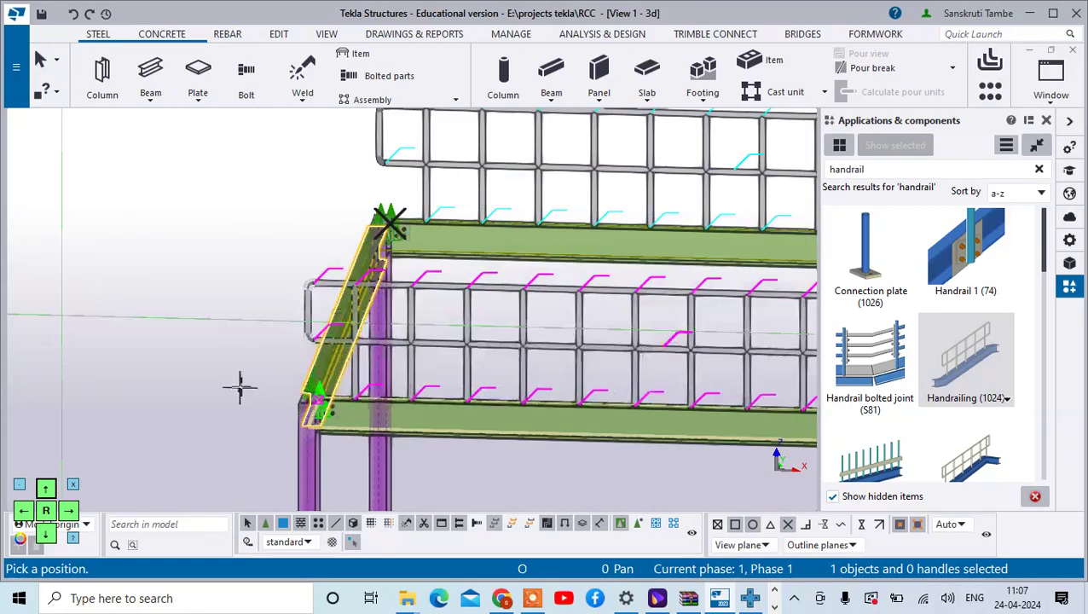
scroll(316, 388, up, 3)
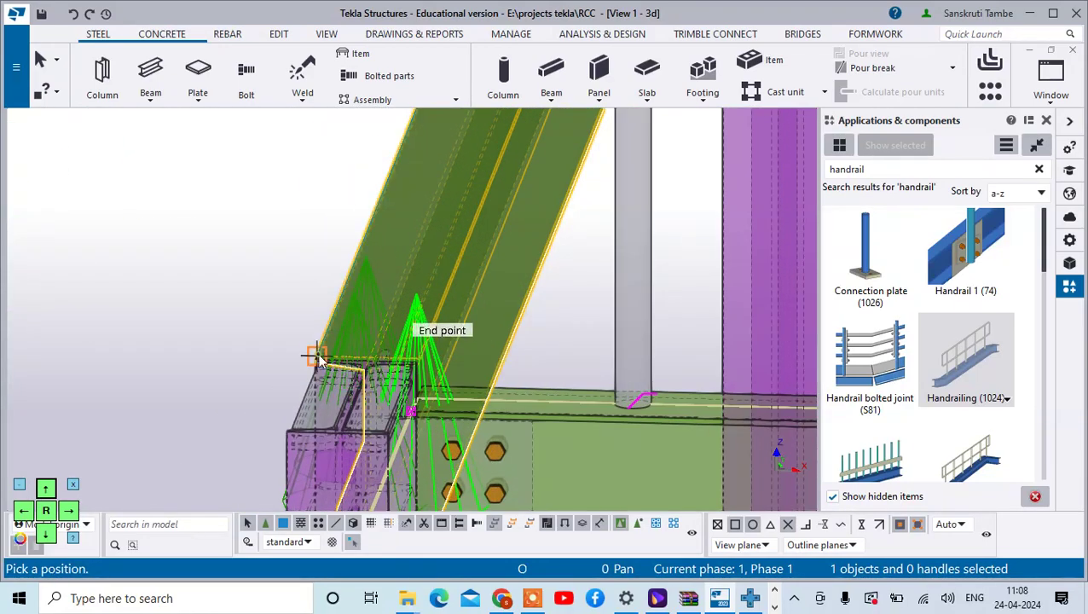
click(316, 358)
scroll(290, 324, down, 5)
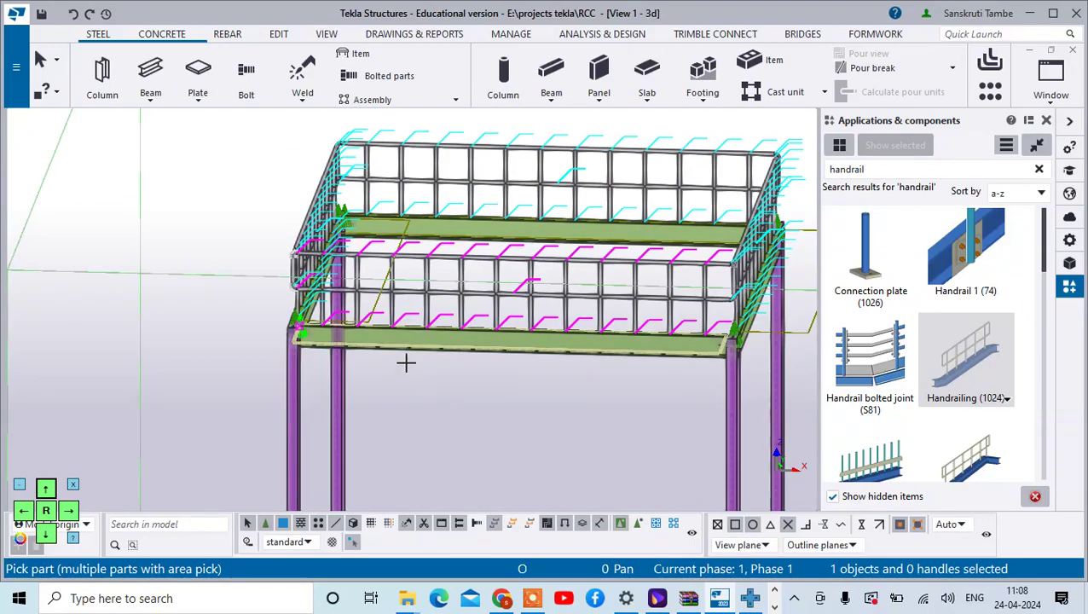
End the handrailing placement and refresh the 3D view to clear the weld symbols.
right_click(407, 413)
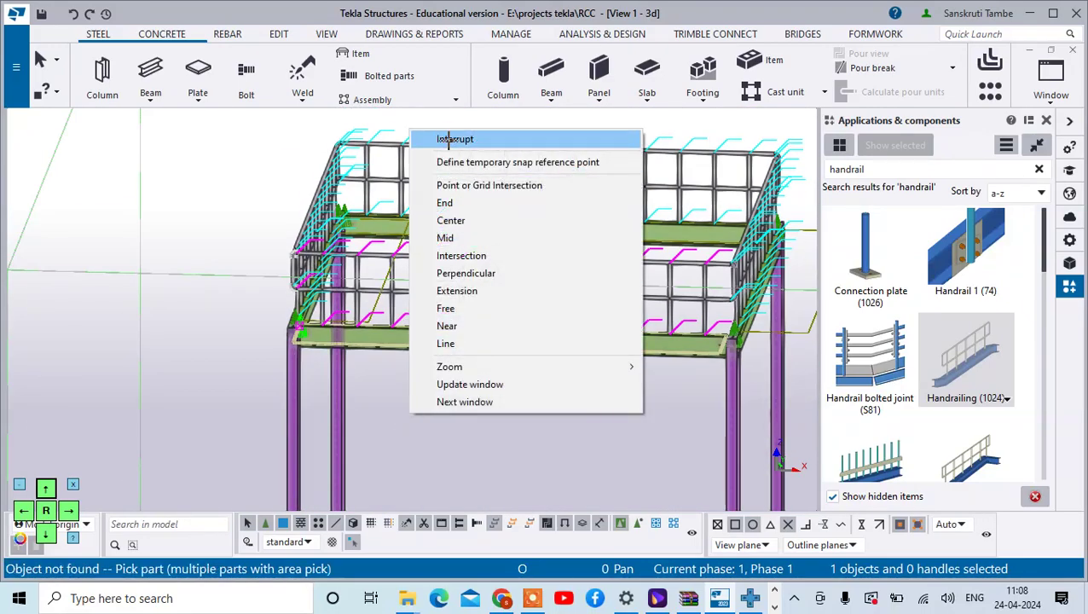
click(449, 139)
right_click(430, 378)
click(361, 393)
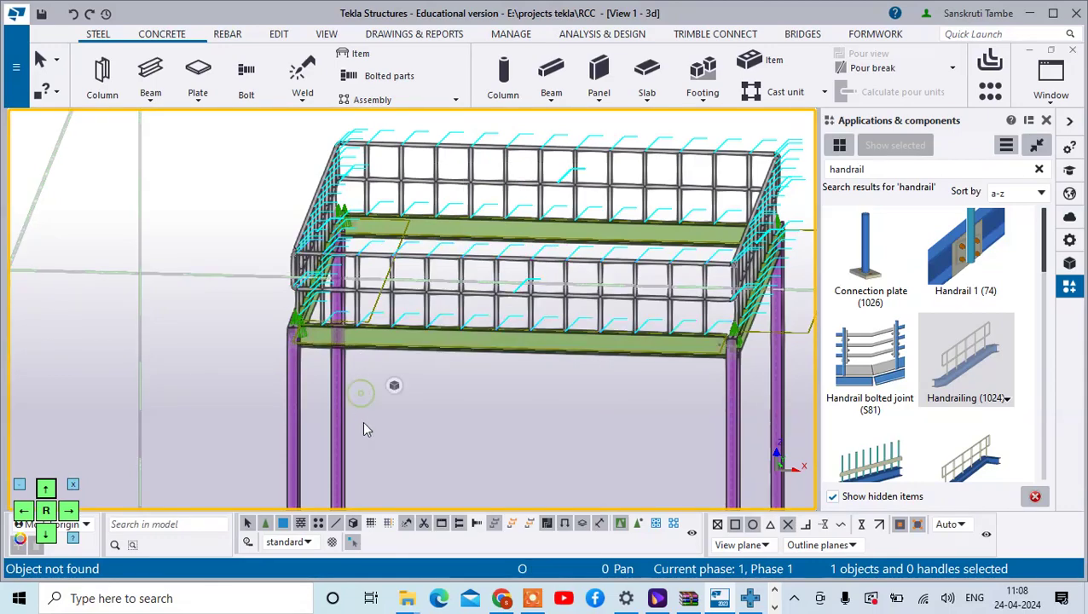
right_click(363, 424)
click(403, 310)
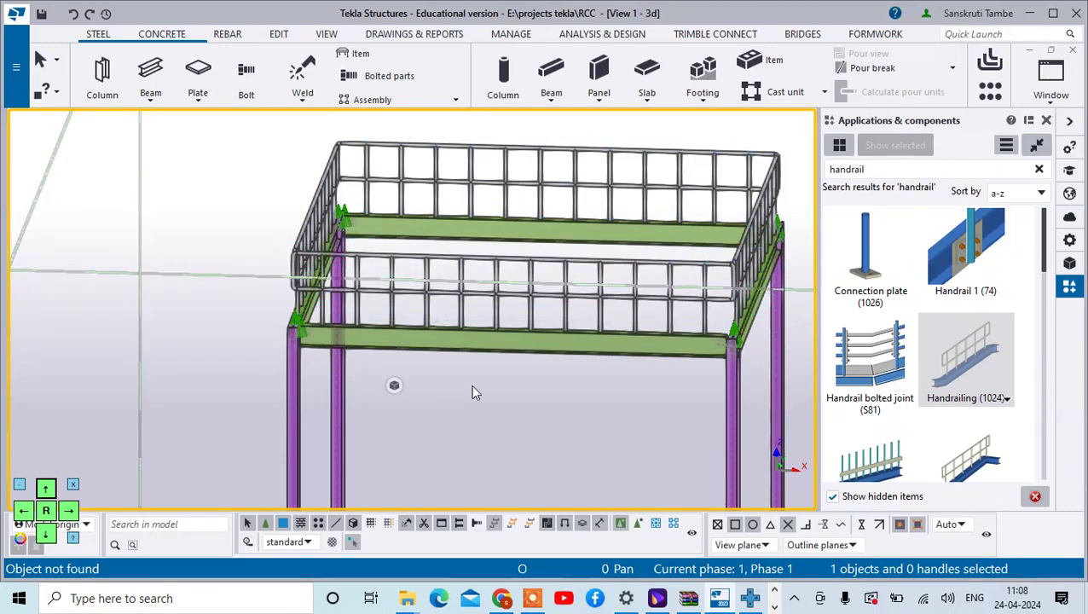
Review the handrailings around the frame and delete all four of them from the beams.
ctrl+middle_drag(503, 385, 413, 376)
scroll(379, 357, down, 3)
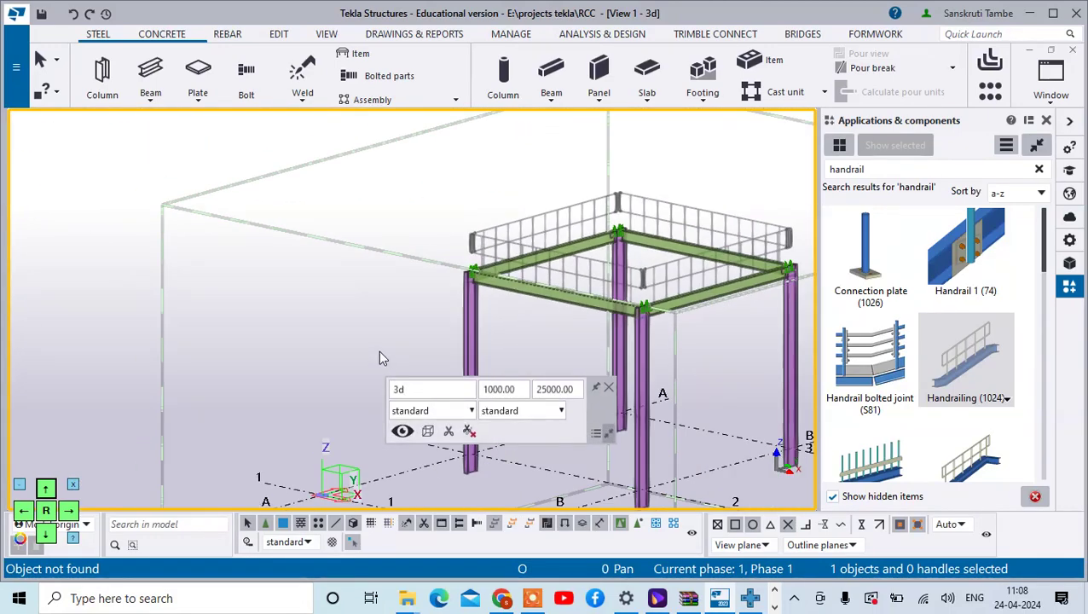
mouse_move(723, 343)
ctrl+middle_down()
mouse_move(693, 347)
mouse_move(751, 354)
mouse_move(720, 366)
mouse_move(746, 354)
mouse_move(623, 359)
mouse_move(725, 368)
ctrl+middle_up()
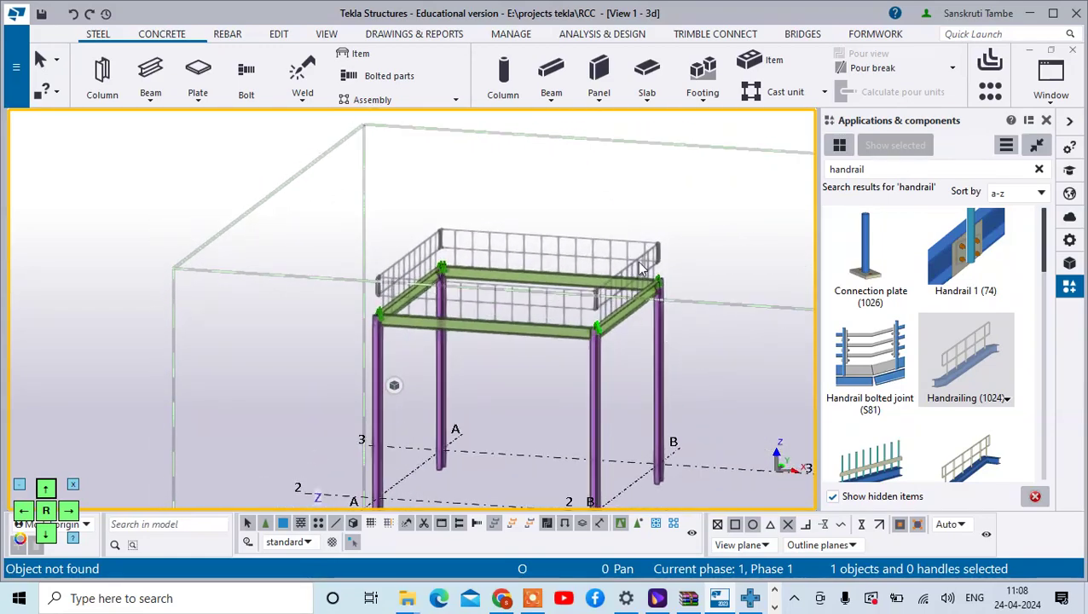
scroll(642, 268, up, 5)
scroll(633, 272, down, 2)
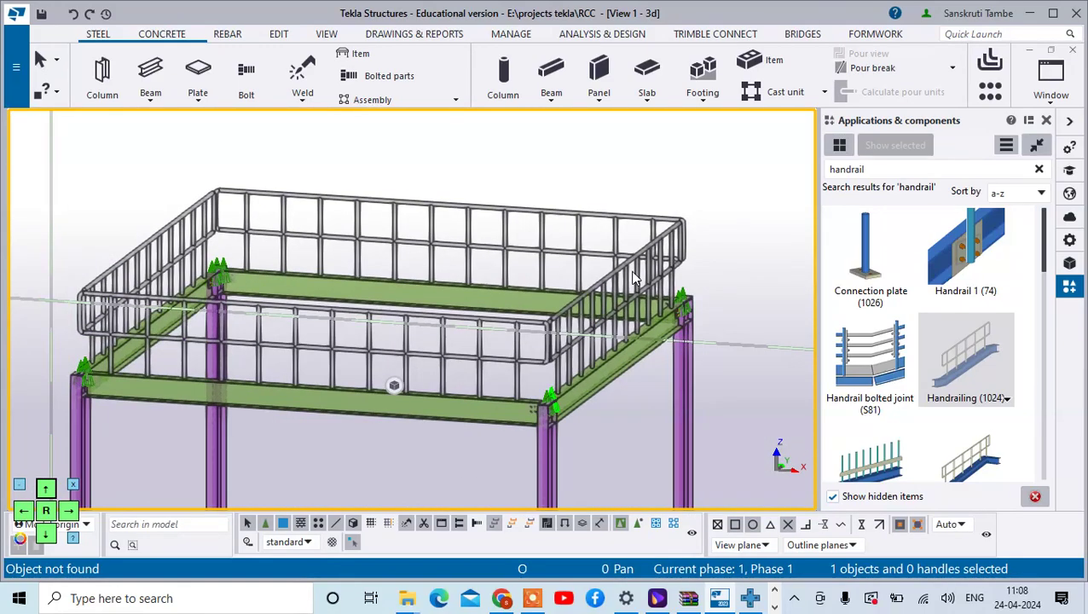
click(632, 270)
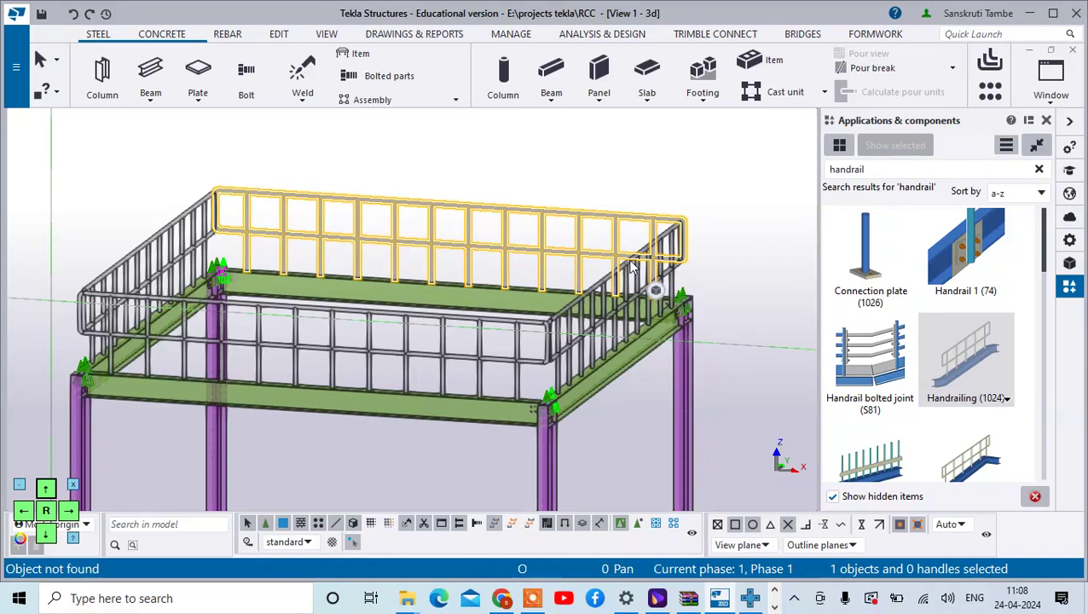
key(Delete)
click(625, 282)
key(Delete)
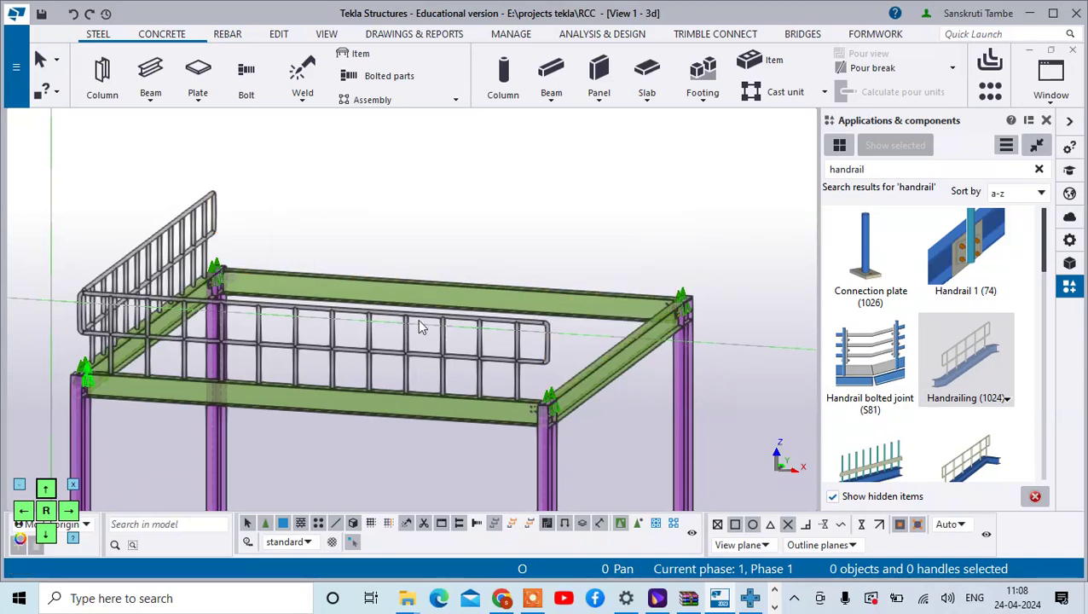
click(463, 321)
key(Delete)
click(198, 226)
key(Delete)
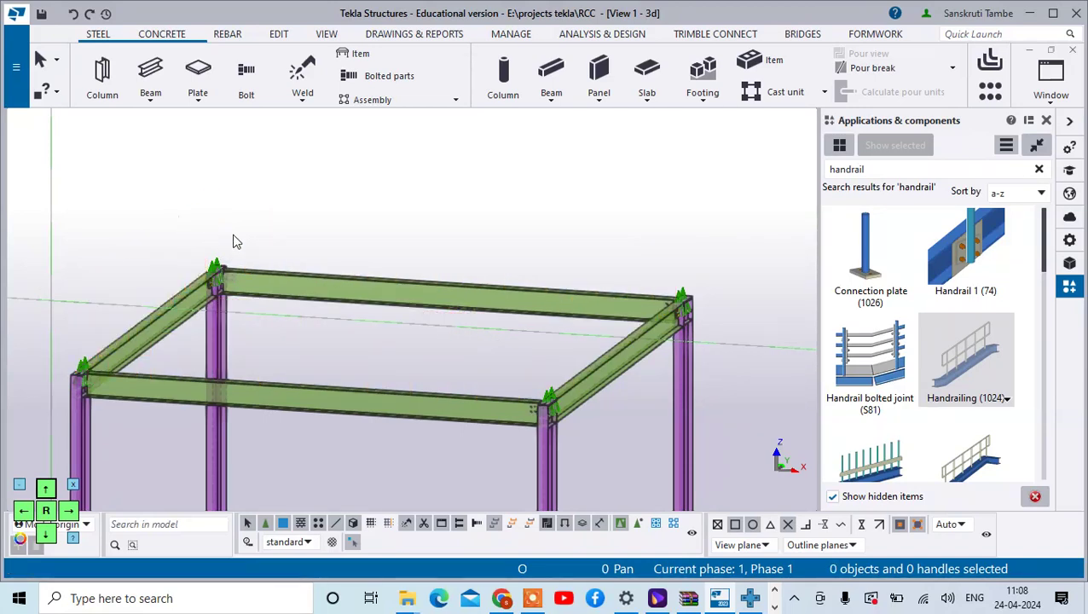
Search the components for "stan" and start Stanchions (S76) with its standard settings.
click(905, 170)
key(ctrl+a)
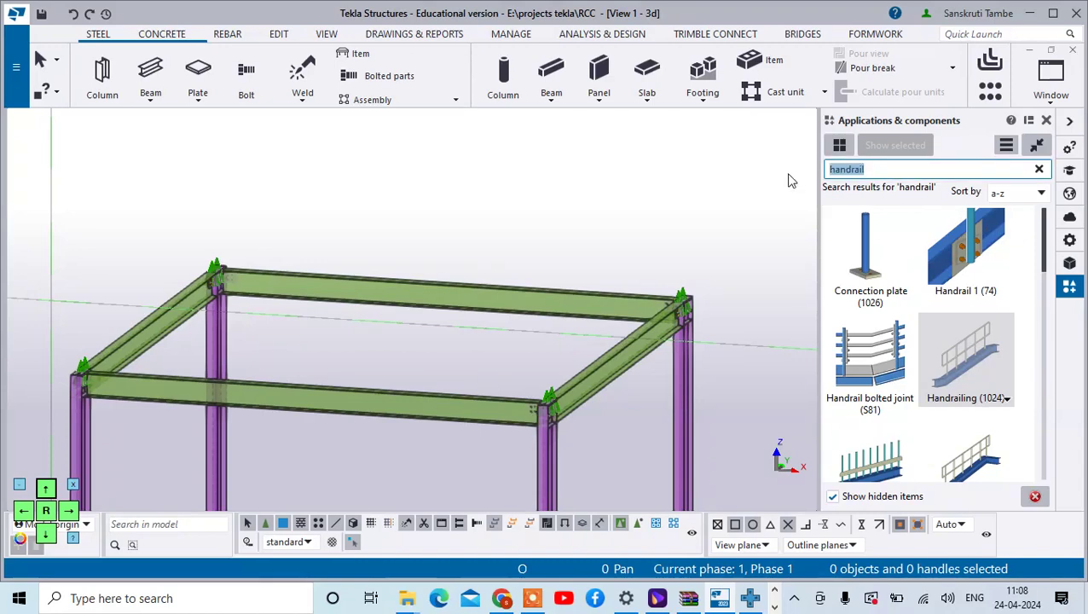
text(sta)
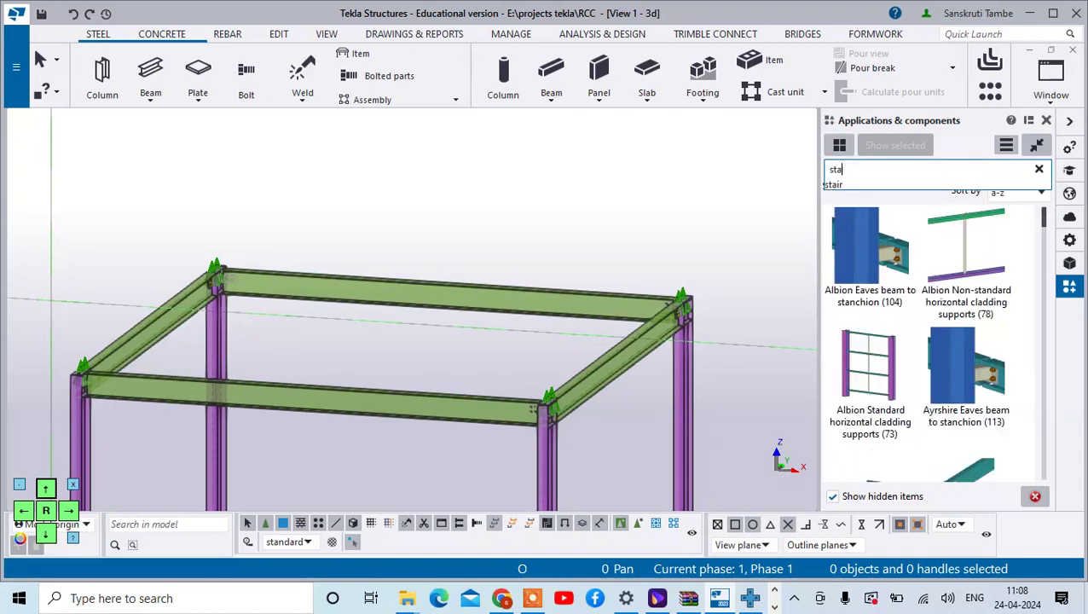
text(n)
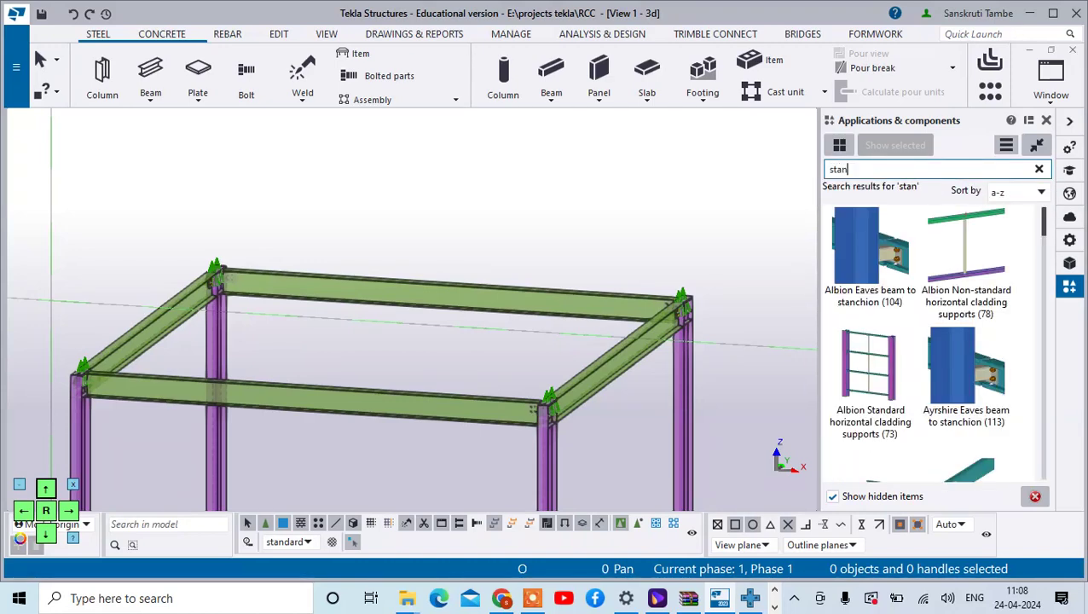
text(t)
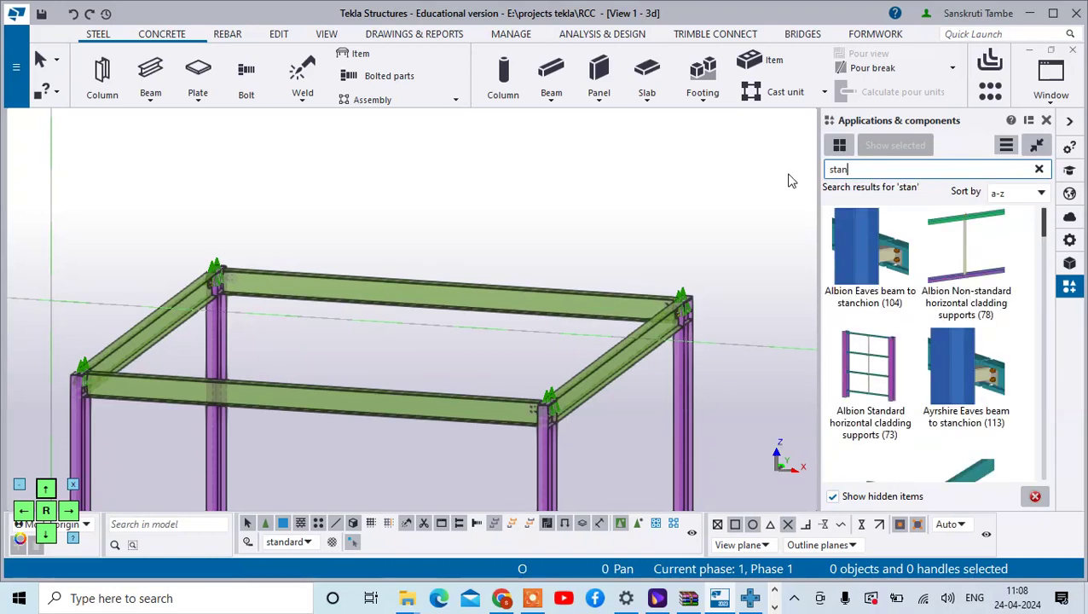
scroll(1004, 339, down, 8)
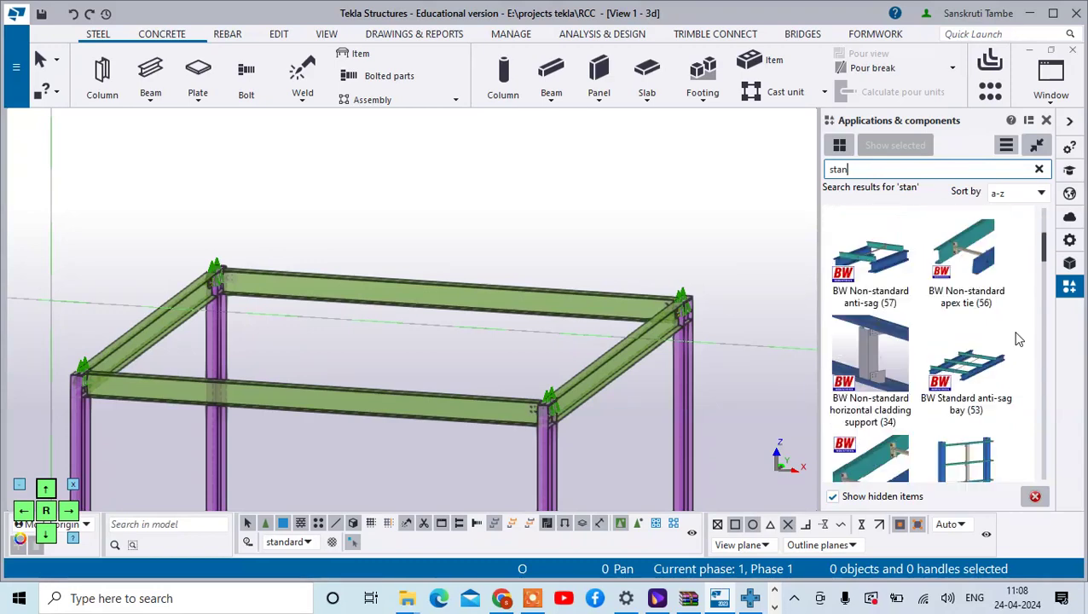
scroll(1004, 339, down, 6)
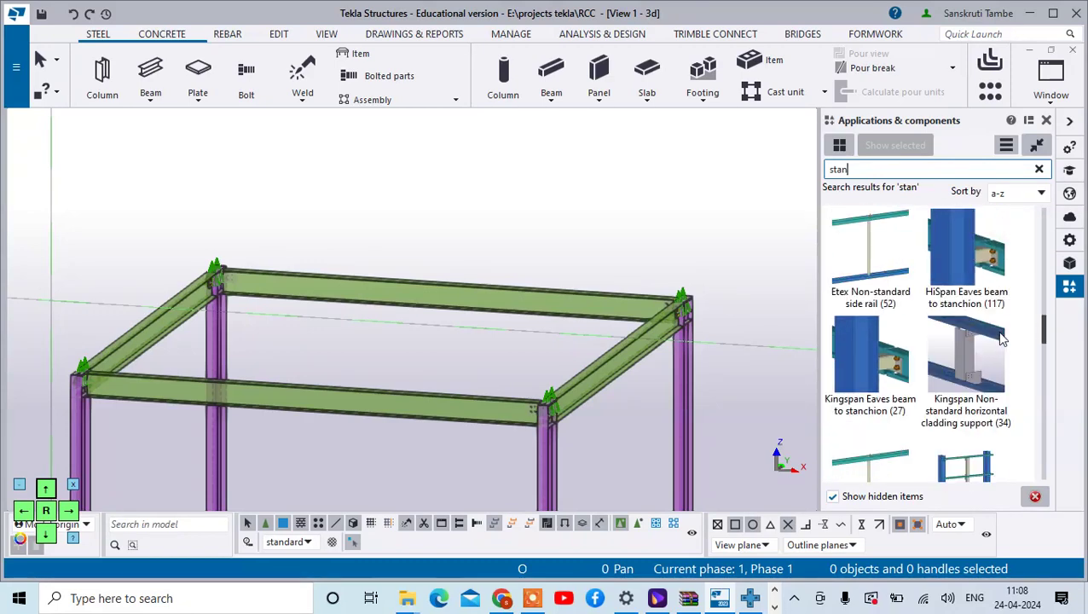
scroll(951, 327, down, 4)
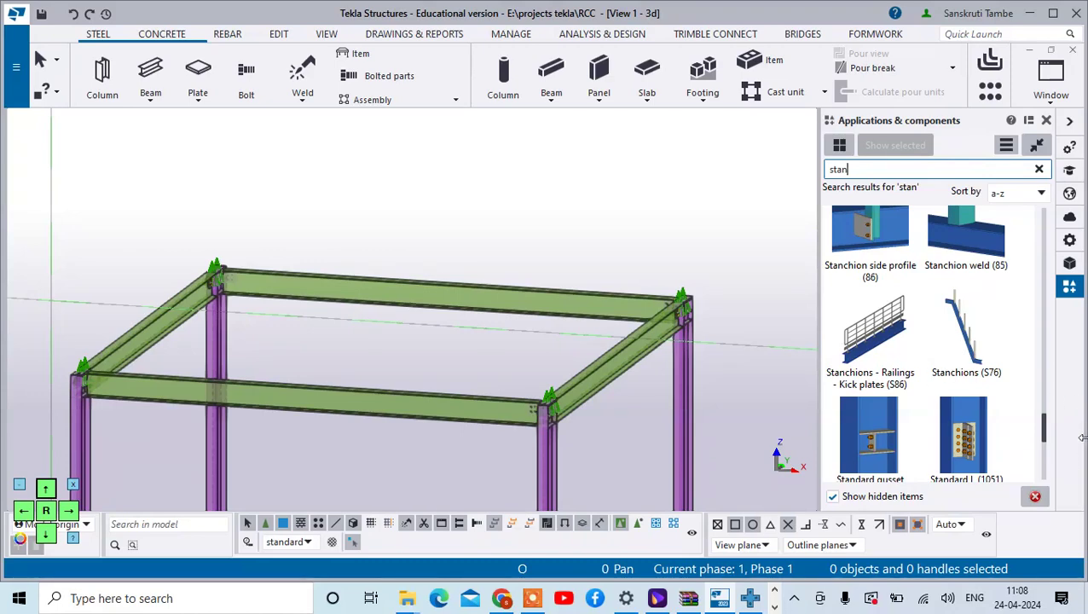
click(982, 377)
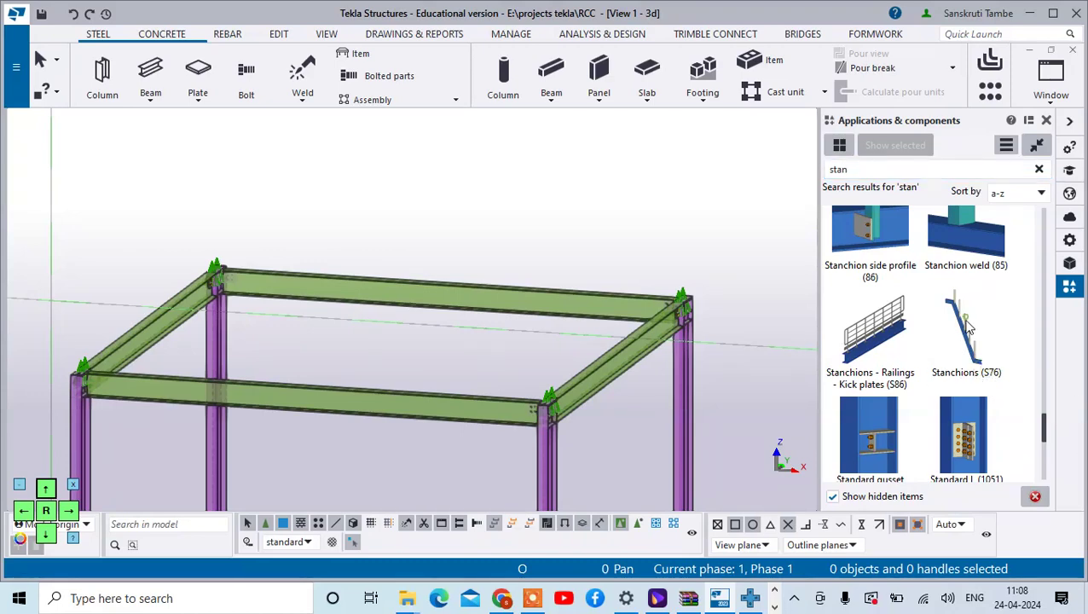
double_click(963, 369)
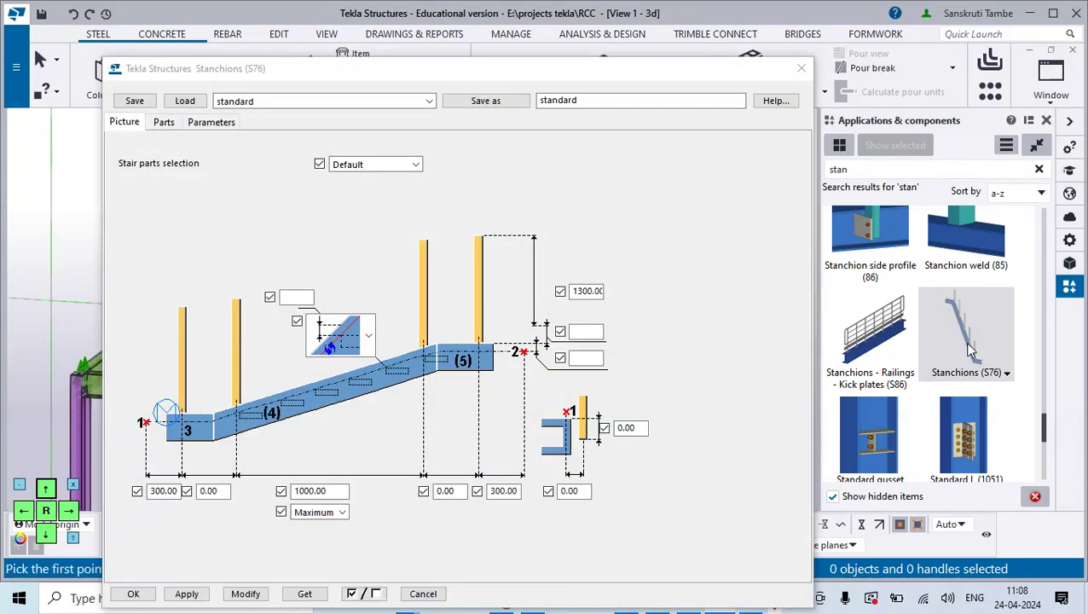
click(801, 68)
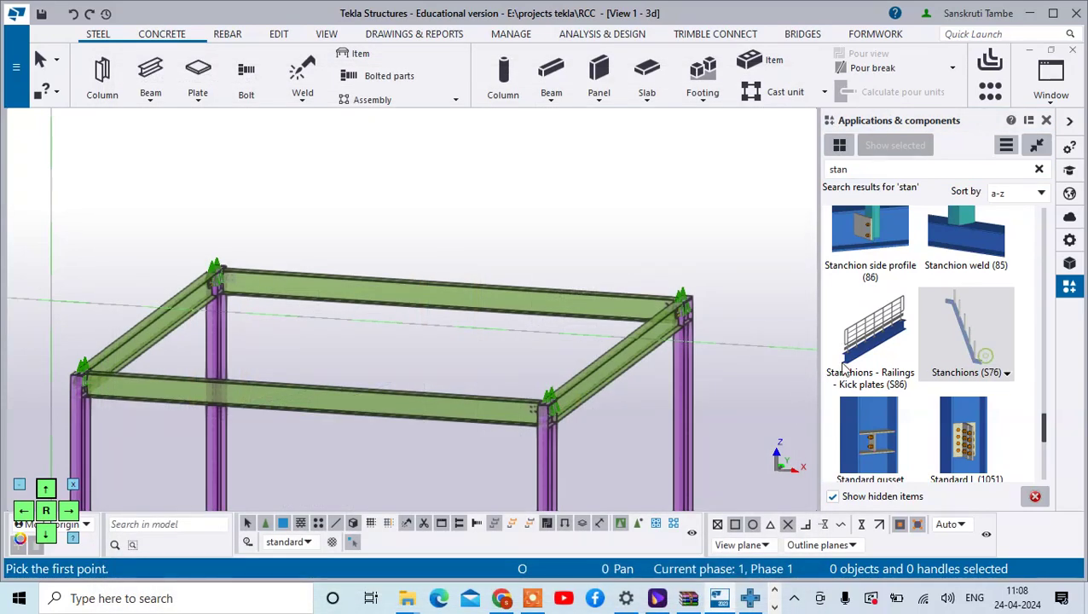
Place Stanchions (S76) on the front beam, from its end point at grid line A to its end point at grid line B.
scroll(462, 427, down, 2)
scroll(174, 376, up, 2)
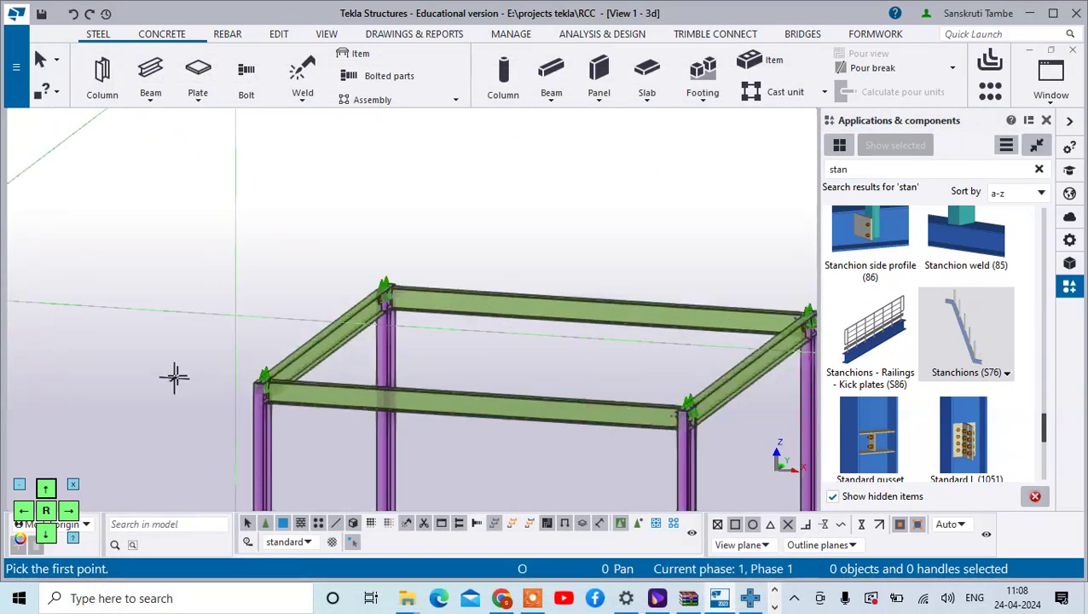
scroll(247, 372, up, 6)
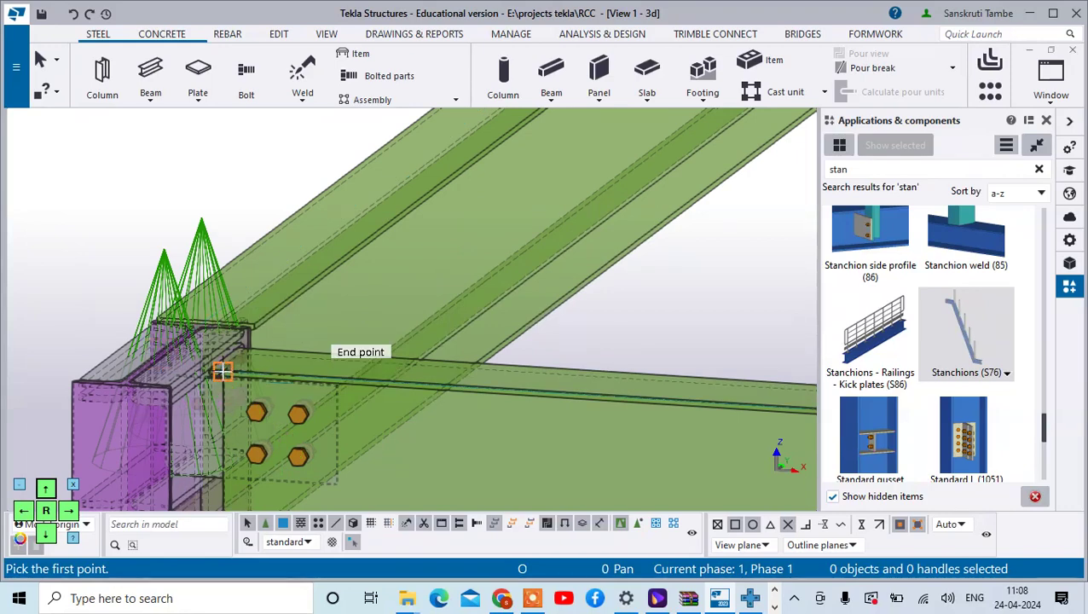
click(217, 370)
scroll(224, 375, down, 2)
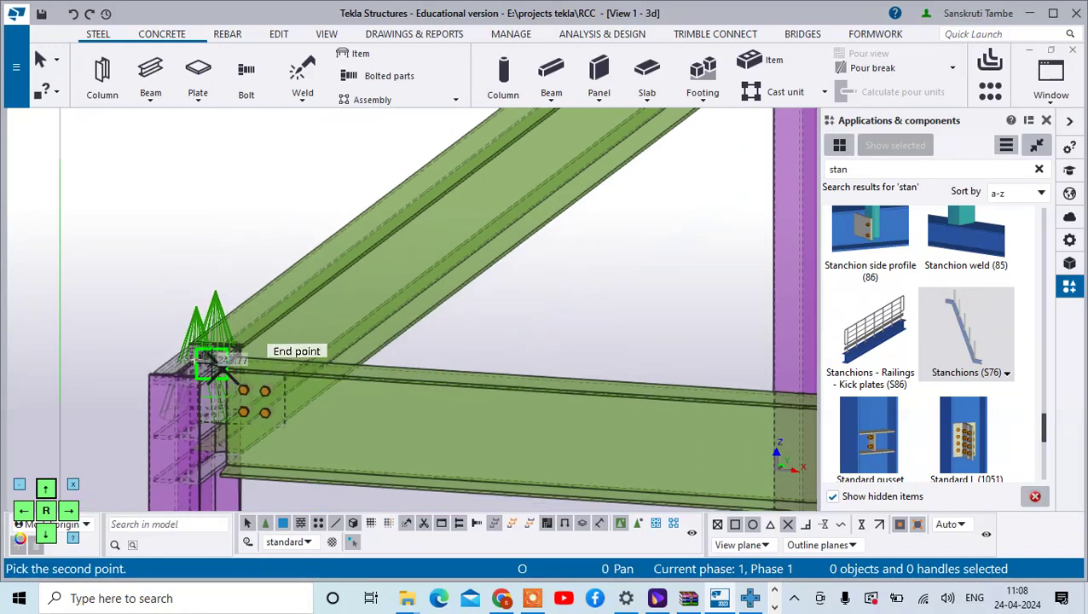
scroll(205, 388, down, 3)
scroll(583, 427, up, 6)
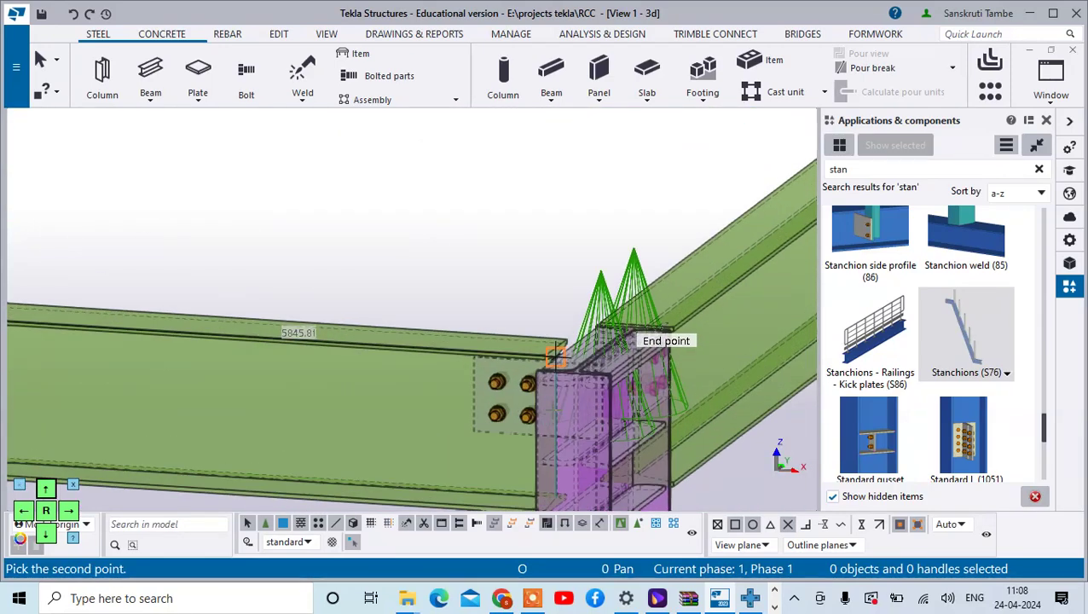
click(556, 355)
key(Escape)
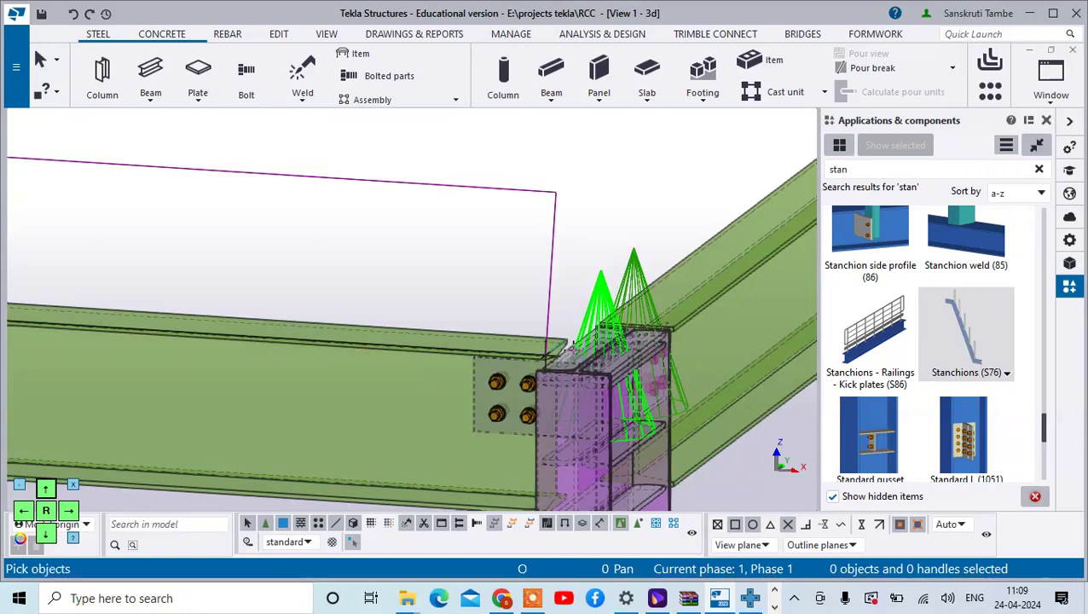
scroll(558, 376, down, 4)
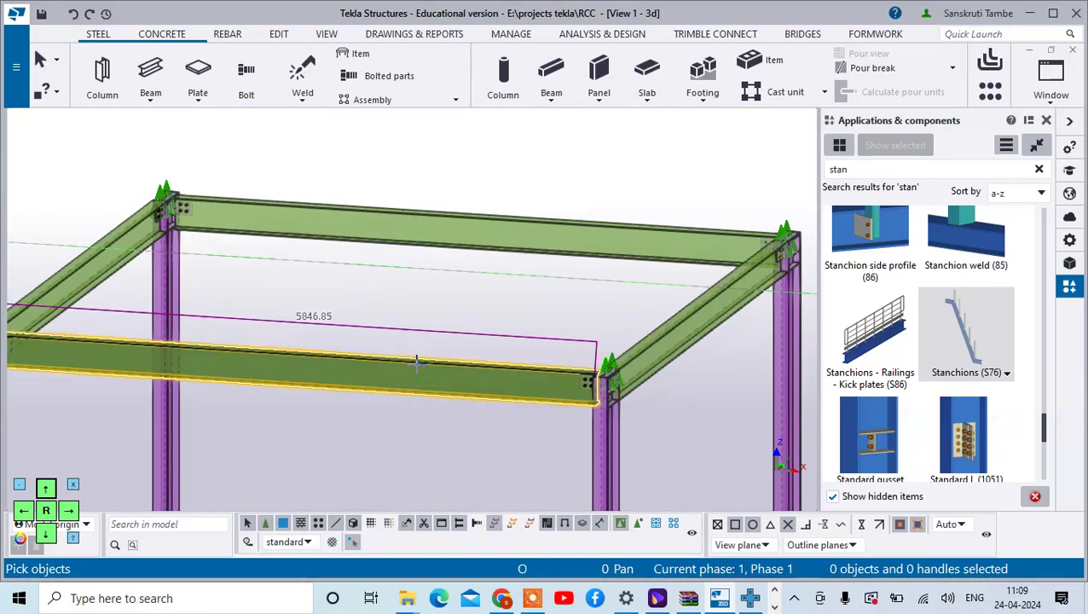
click(416, 363)
scroll(412, 359, down, 5)
right_click(463, 230)
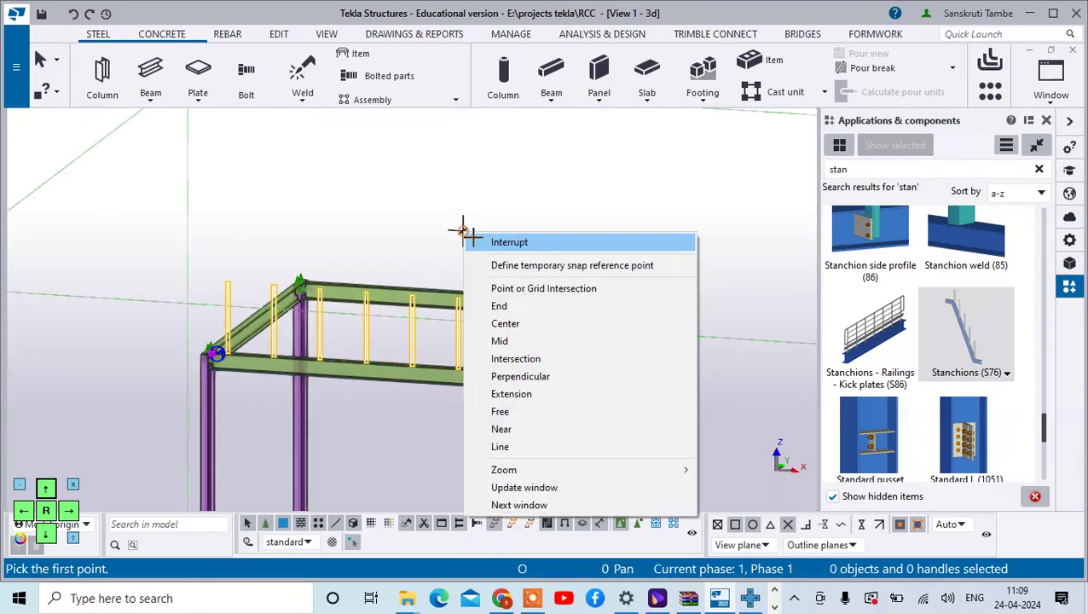
click(499, 242)
Set the front-beam stanchions' height to 700 mm and the spacings after the first and before the last stanchion to 200 mm.
scroll(224, 305, up, 4)
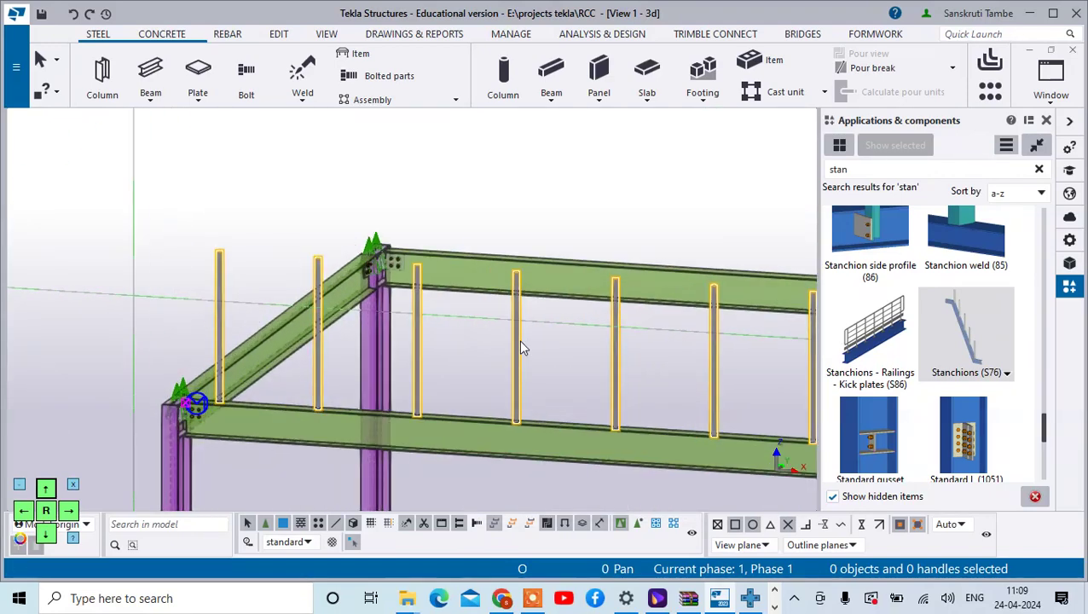
double_click(616, 324)
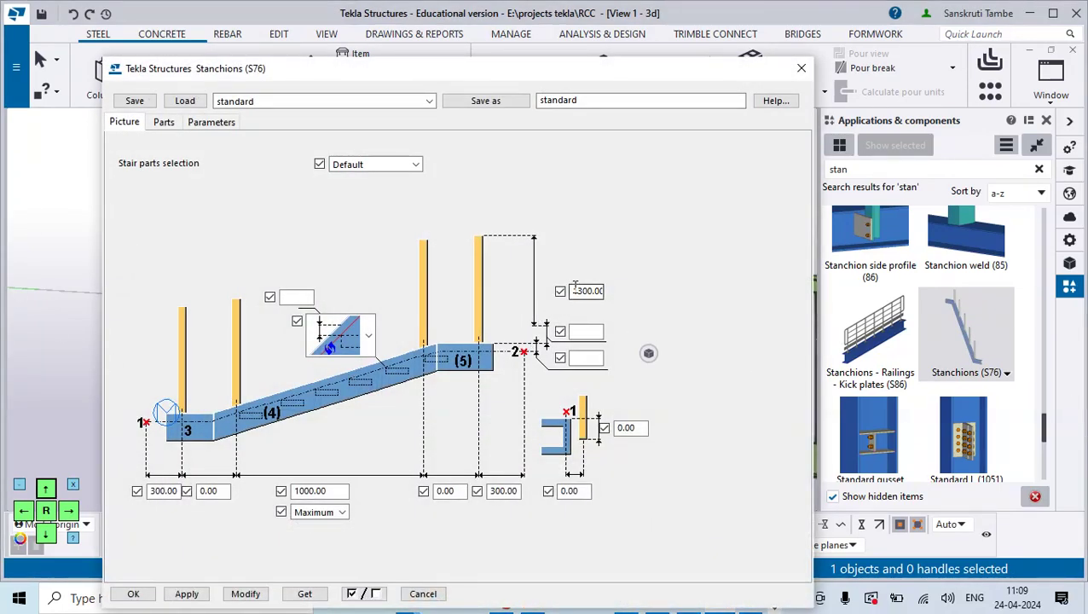
click(580, 291)
drag(573, 293, 591, 291)
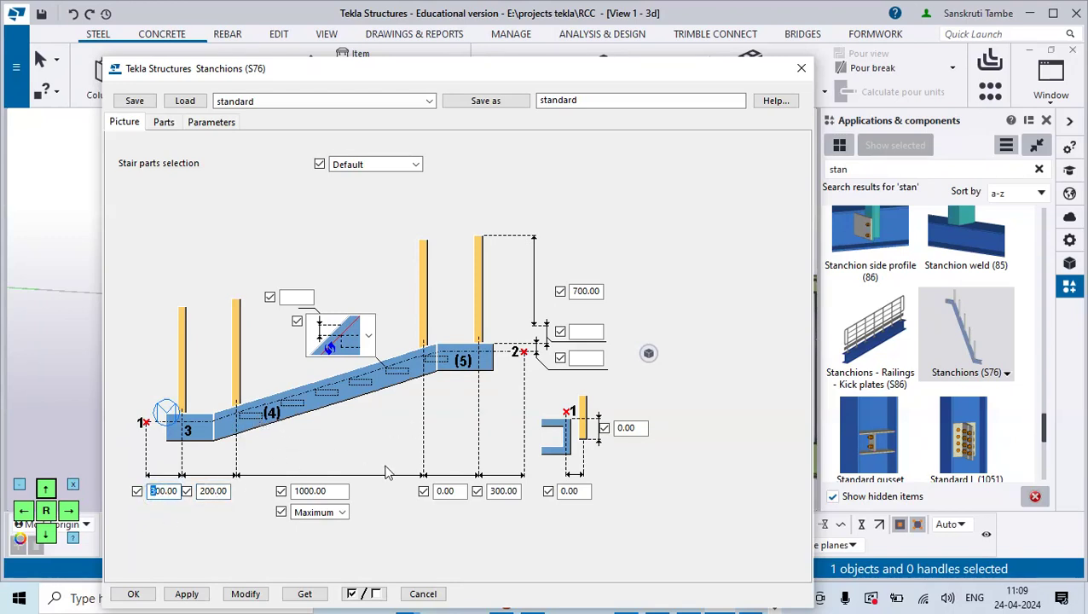
click(343, 513)
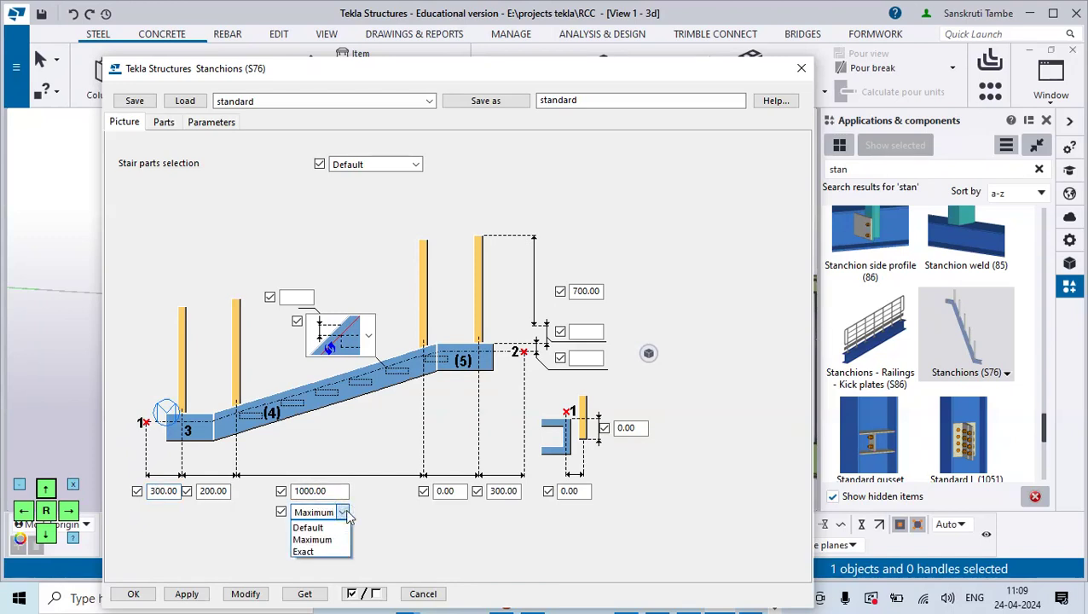
click(344, 513)
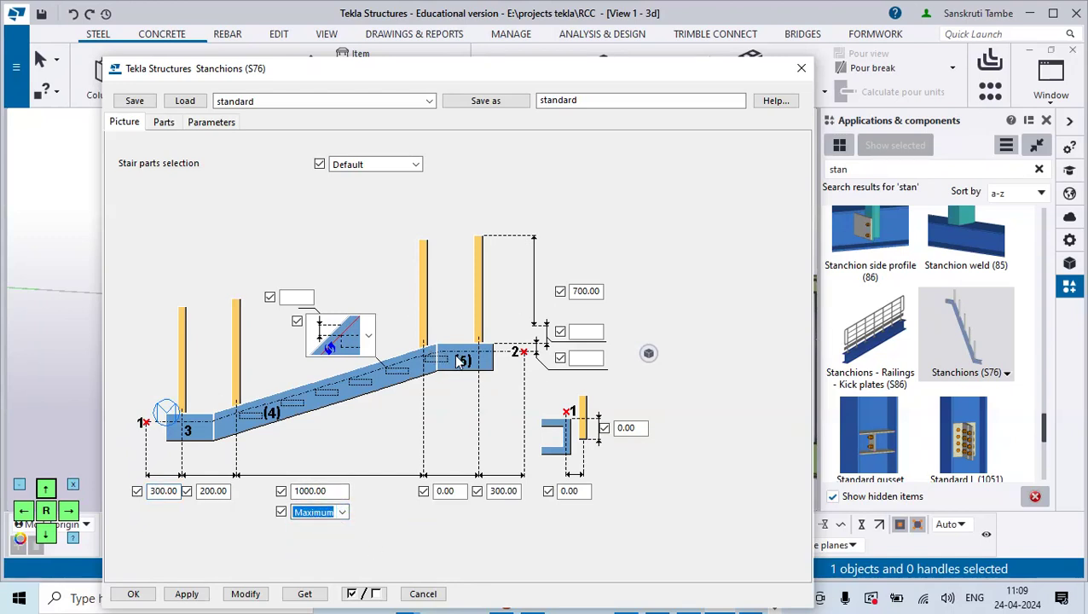
click(437, 492)
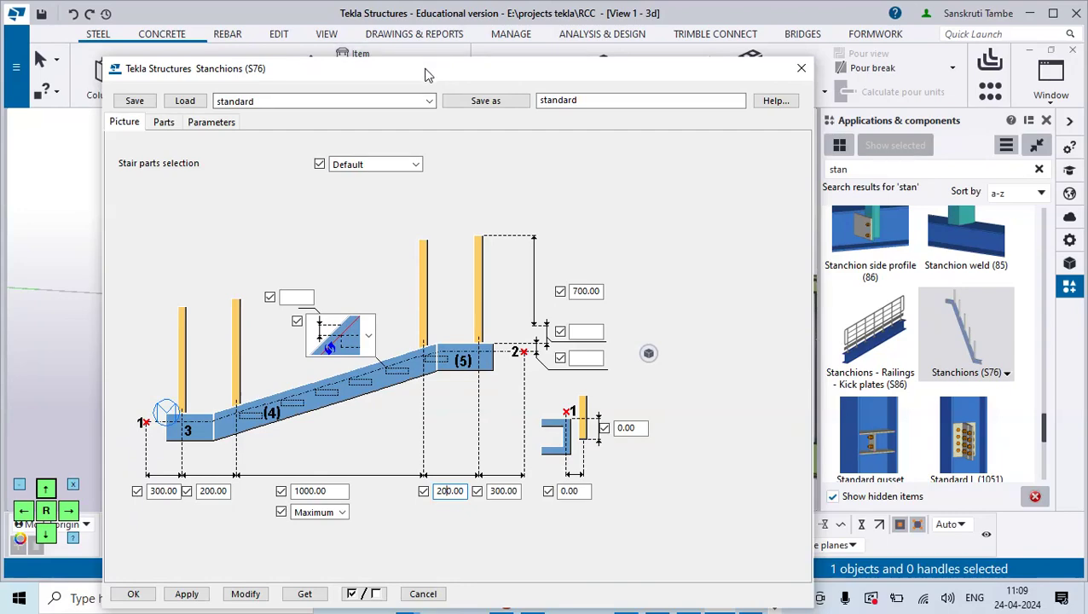
Apply the changed height and end spacings to the stanchions on the front beam and check the result at the beam ends.
drag(428, 74, 895, 55)
scroll(128, 243, down, 5)
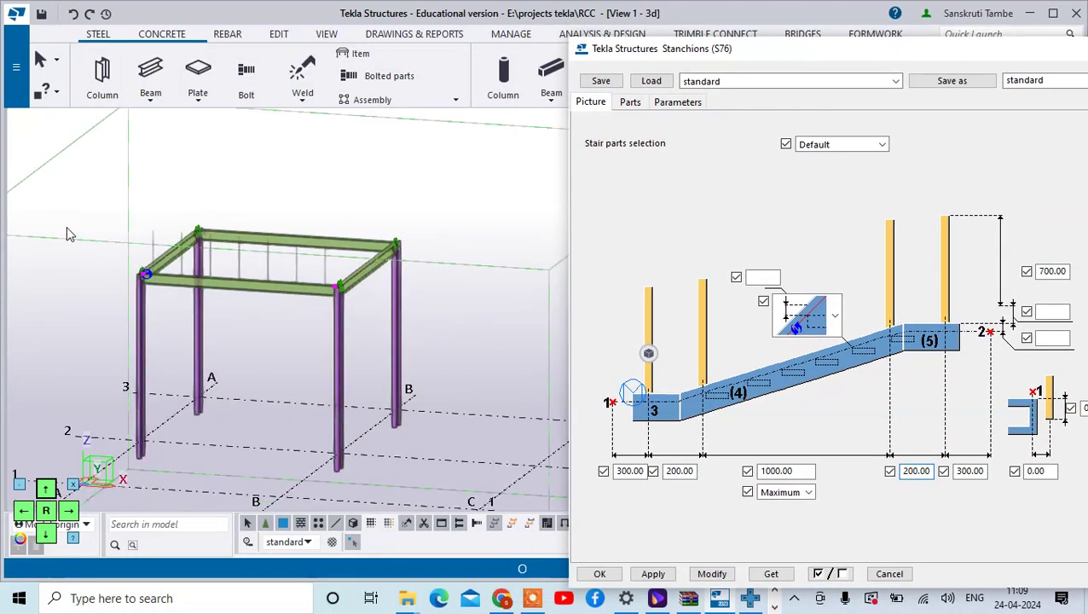
scroll(70, 234, up, 5)
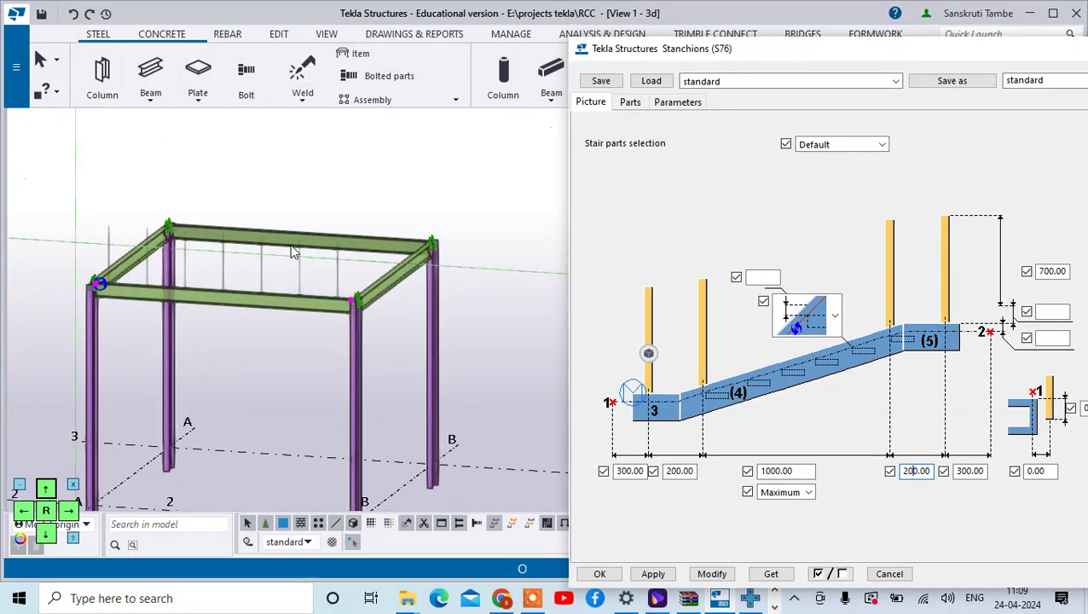
click(714, 580)
scroll(372, 267, down, 3)
scroll(254, 285, up, 6)
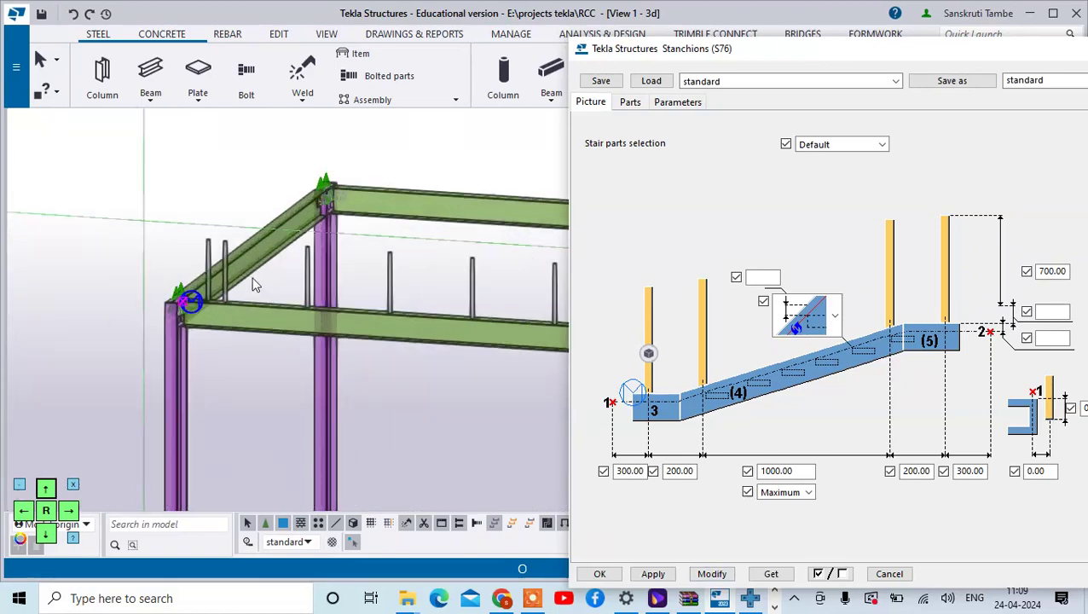
scroll(254, 285, up, 1)
scroll(196, 273, down, 5)
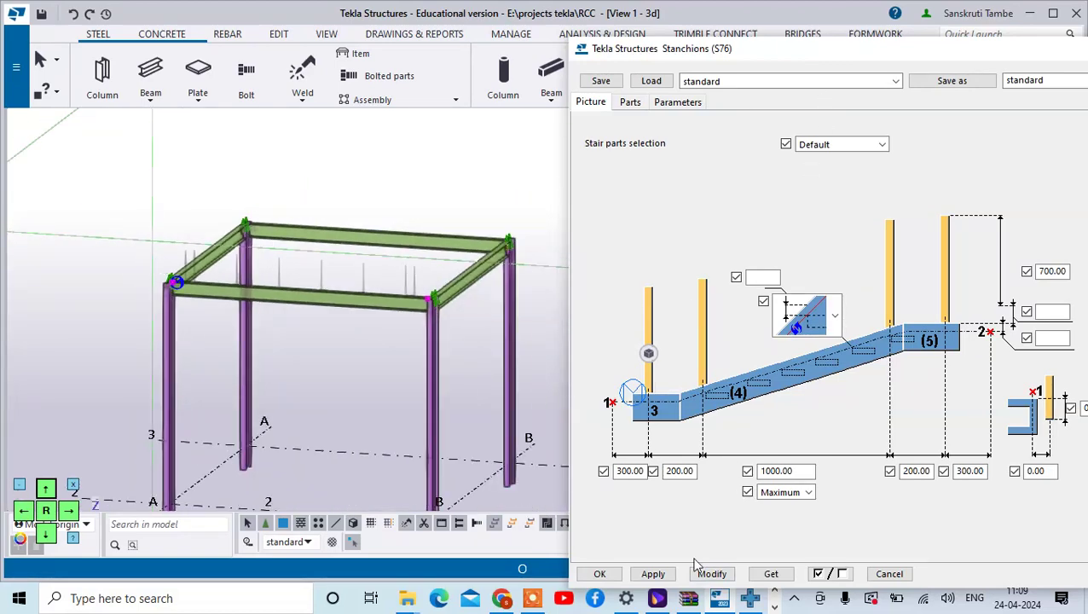
Choose the circular section ROD50 from the profile catalog as the first stanchion's profile.
click(630, 102)
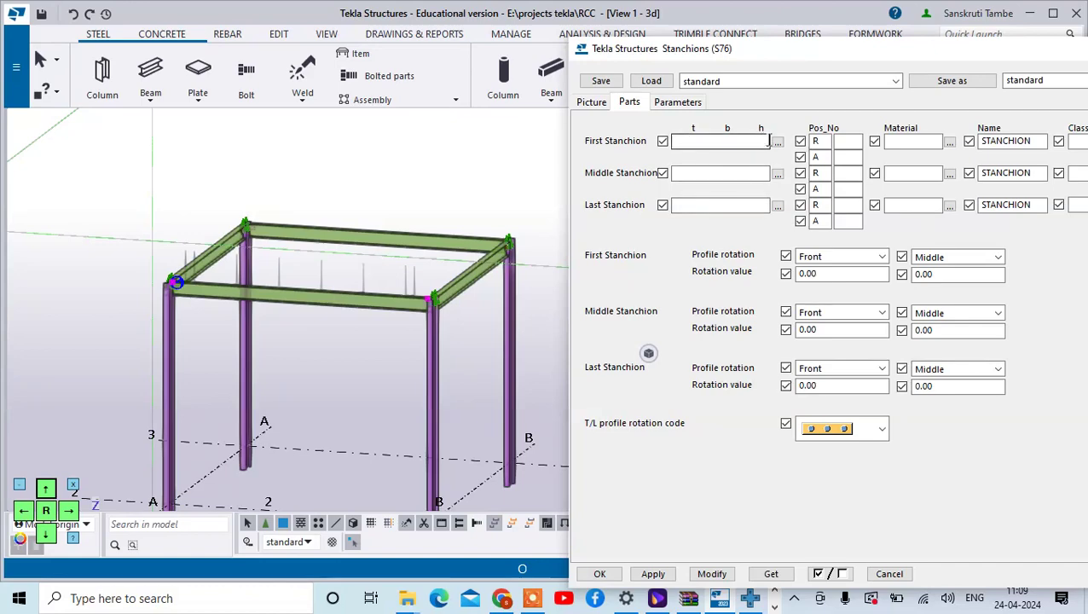
click(778, 141)
double_click(94, 154)
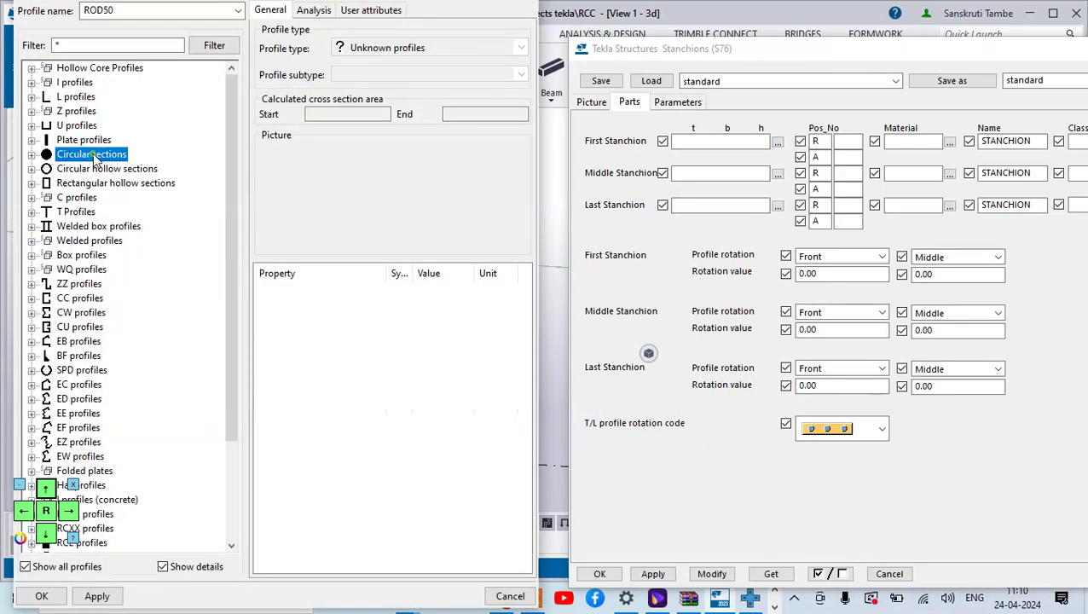
double_click(78, 212)
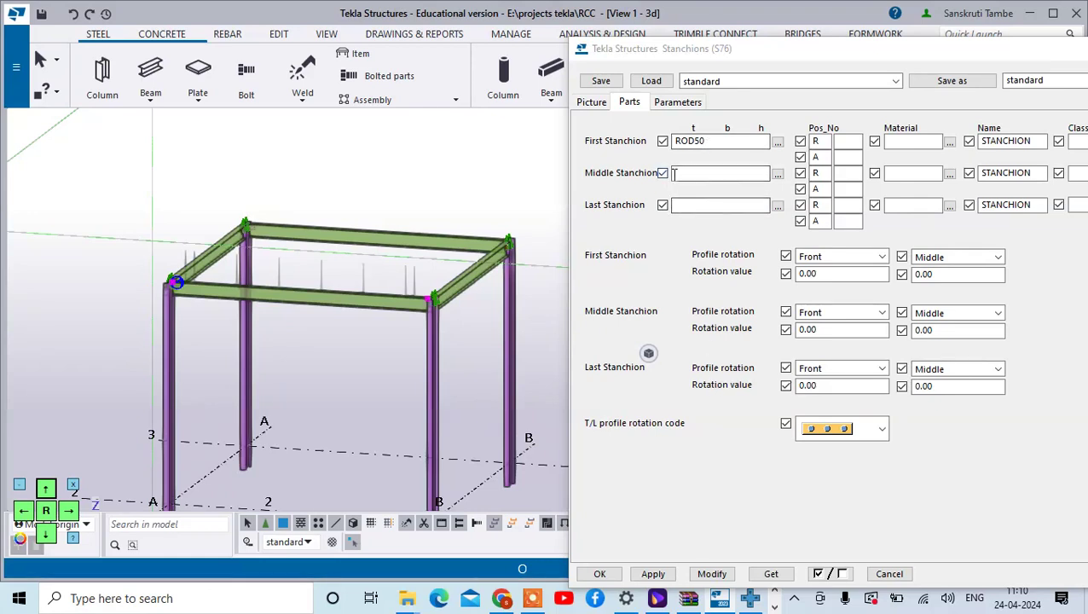
Copy the ROD50 profile to the middle and last stanchions.
click(686, 173)
double_click(717, 141)
key(ctrl+c)
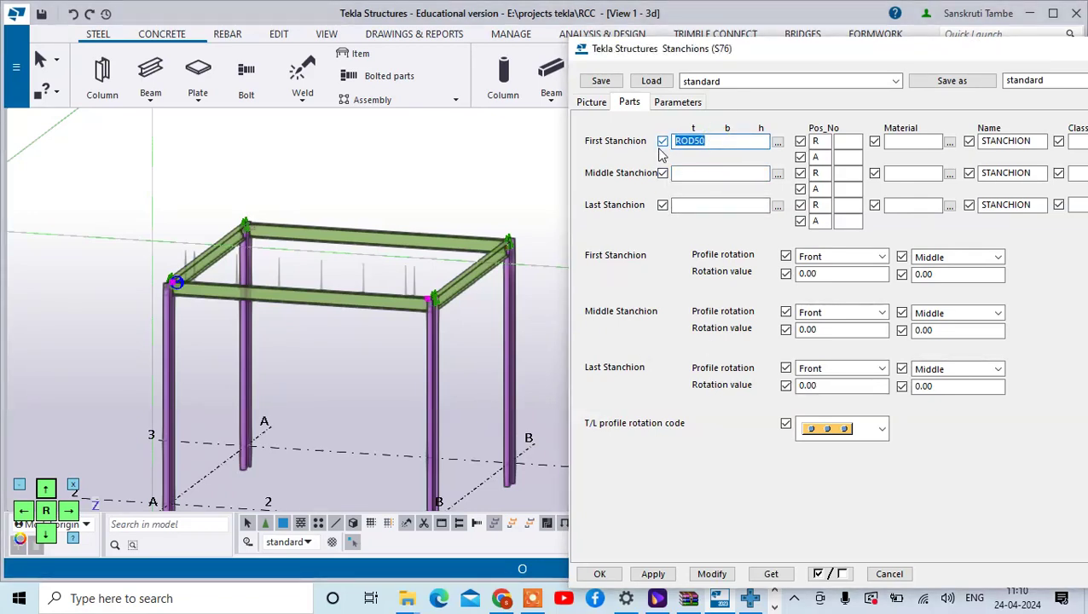
click(686, 175)
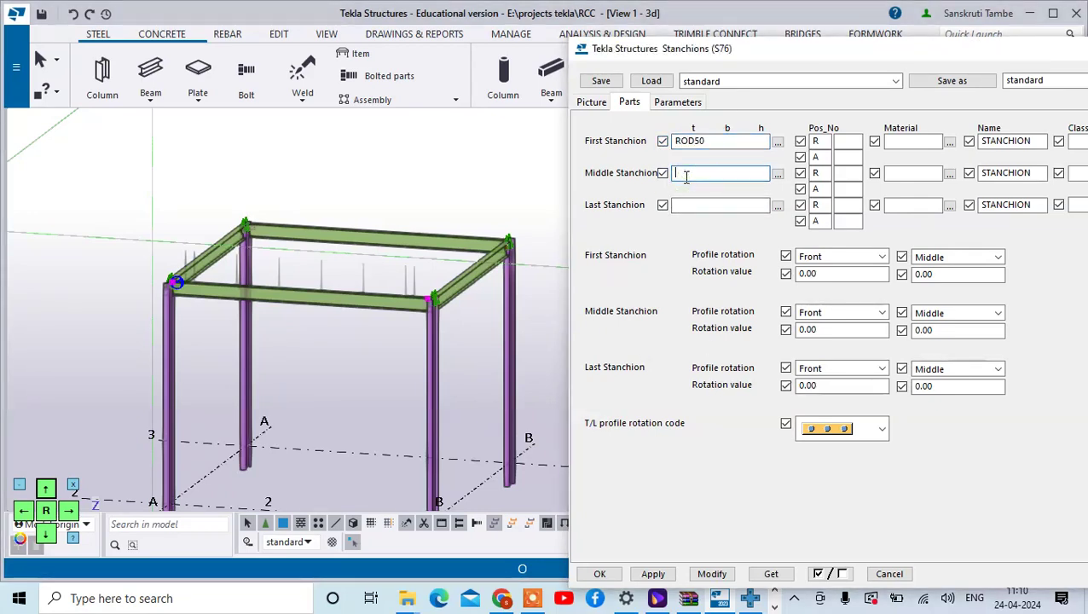
key(ctrl+v)
click(685, 206)
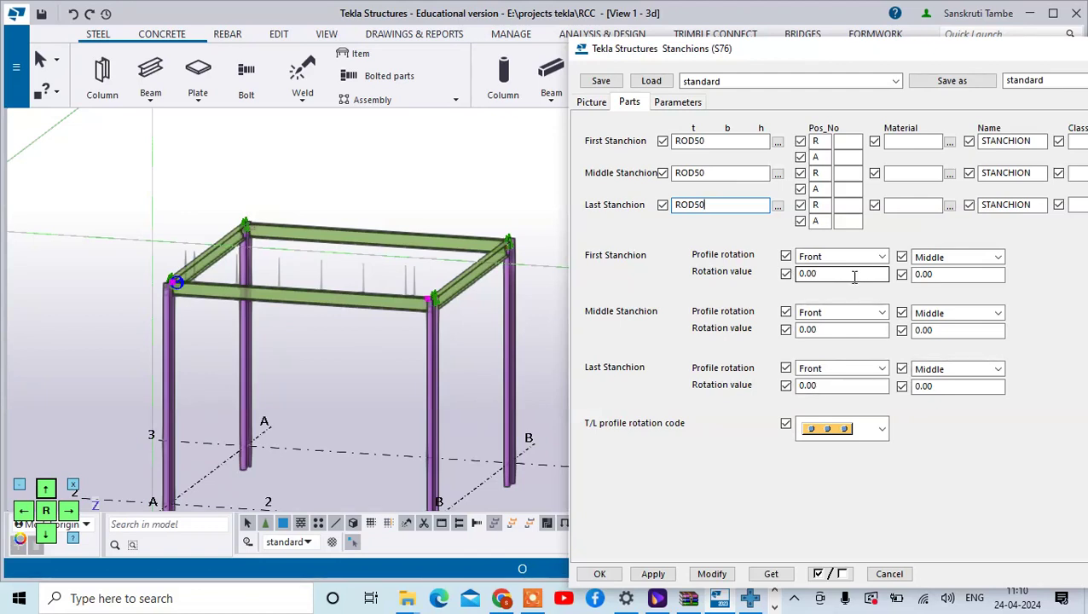
click(884, 257)
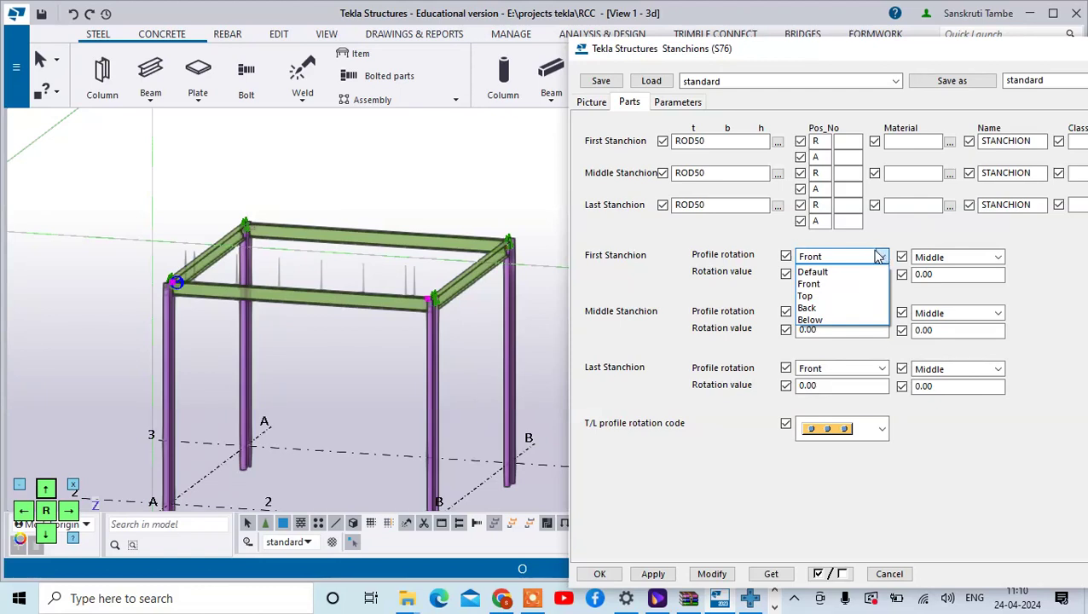
click(878, 257)
click(883, 243)
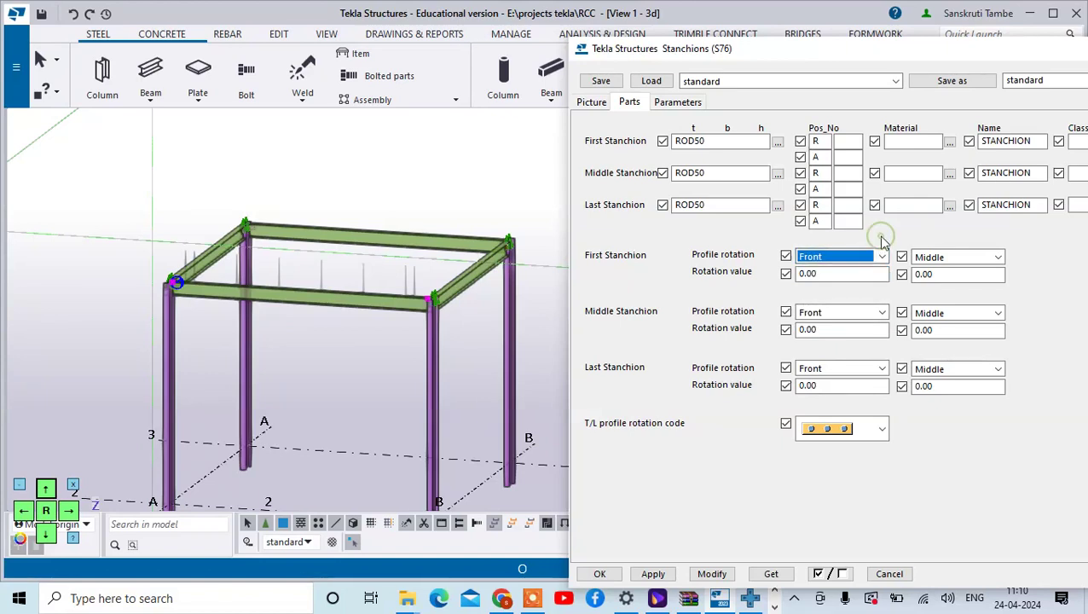
click(1028, 246)
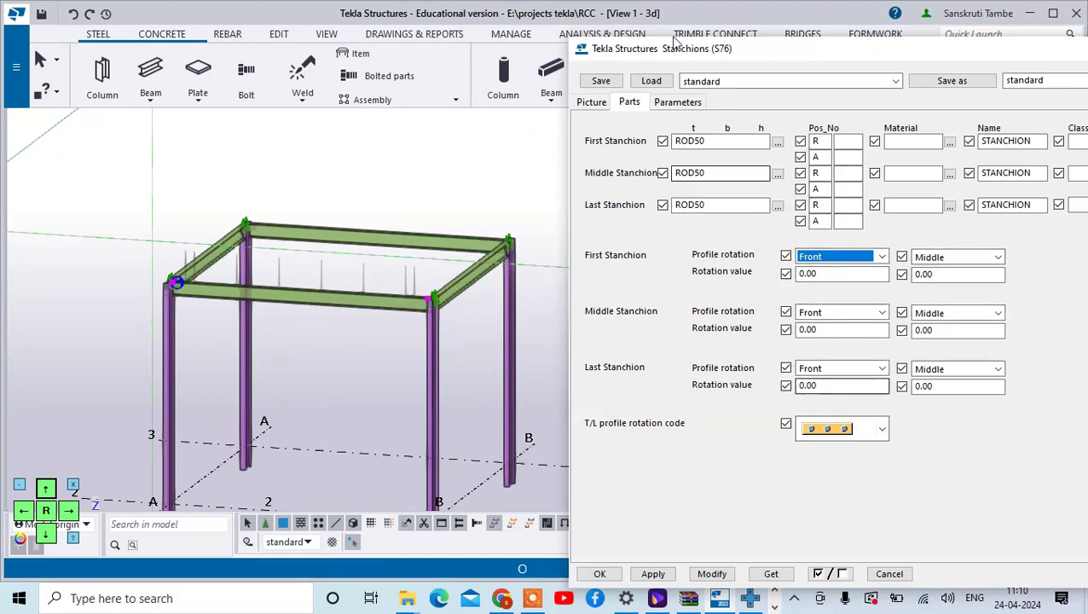
Set the stanchions' connection setting type to Default, modify the stanchions with these settings, and close their properties.
click(677, 103)
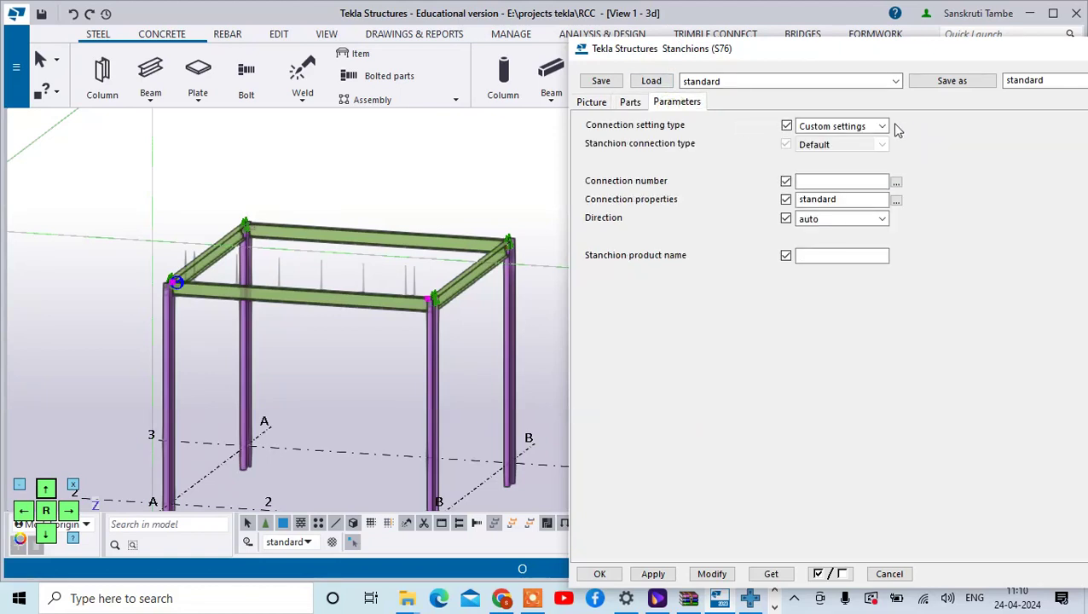
click(883, 126)
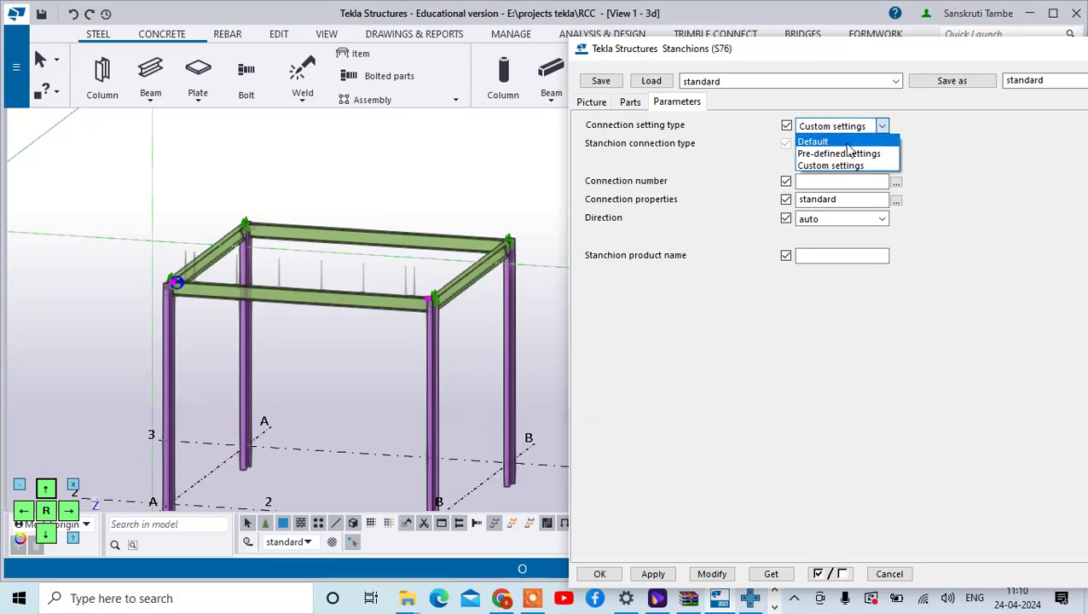
click(845, 141)
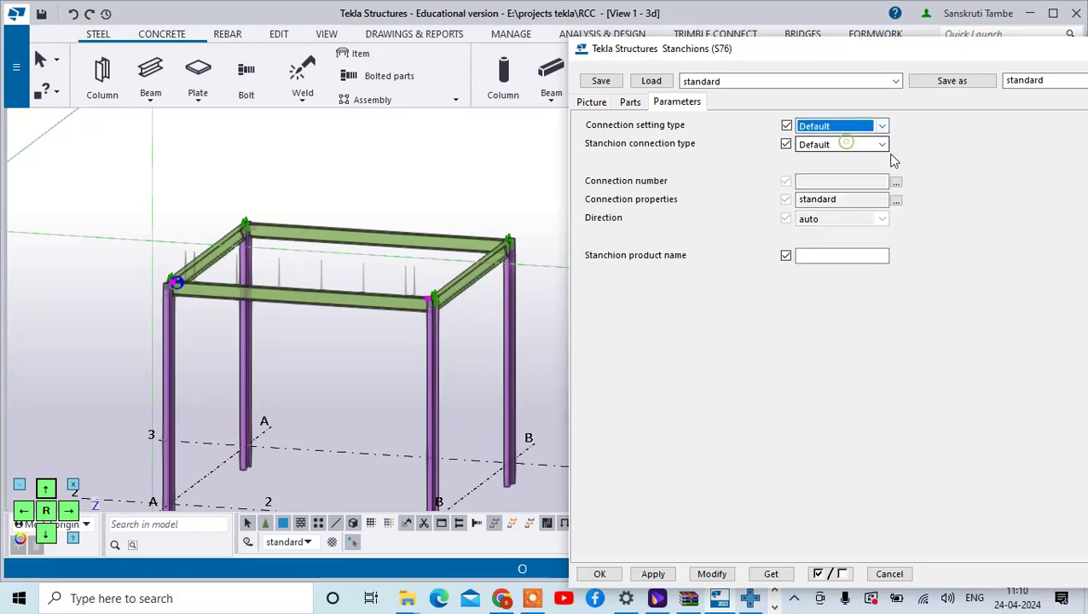
click(711, 574)
scroll(395, 281, up, 8)
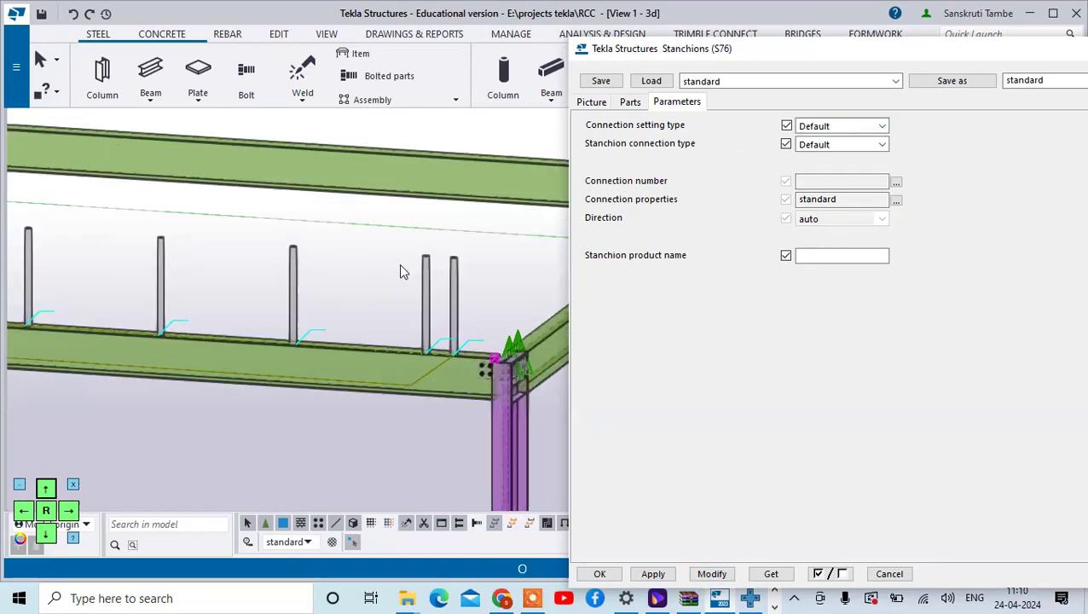
scroll(482, 256, down, 2)
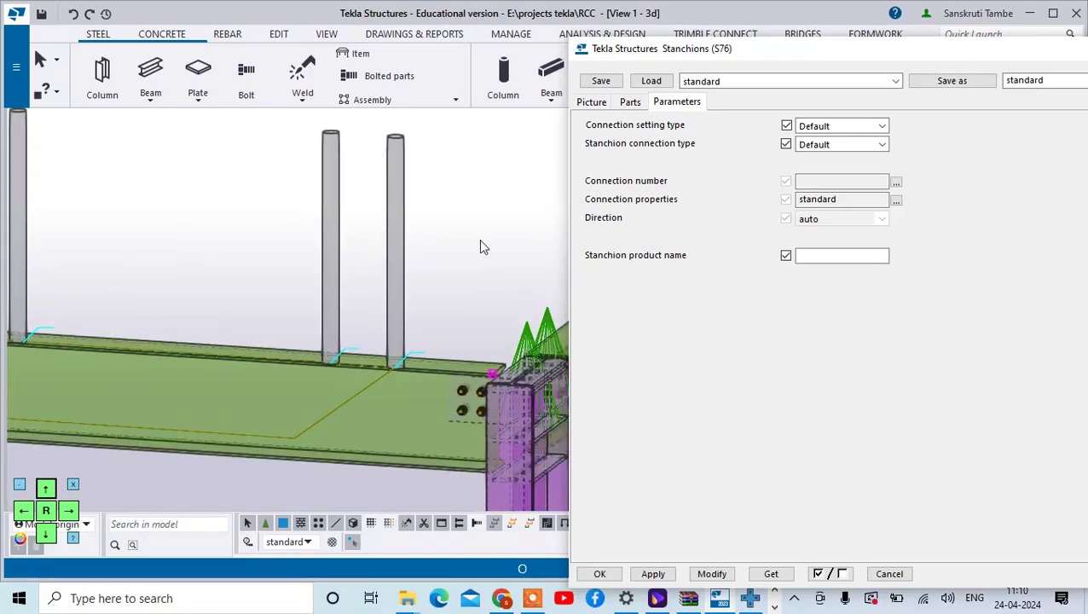
scroll(503, 223, down, 3)
scroll(507, 222, down, 1)
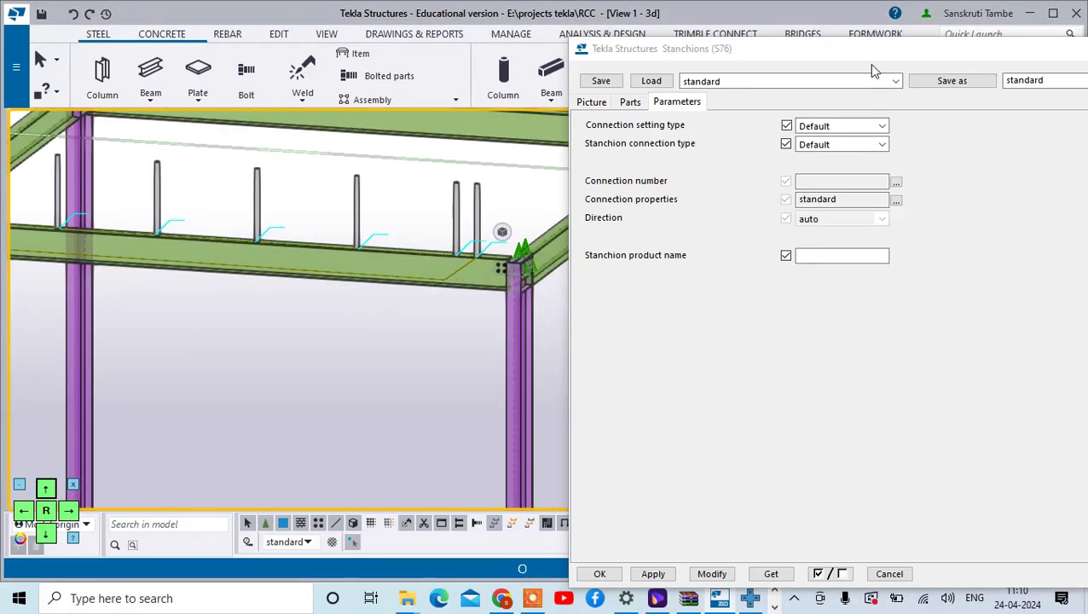
drag(870, 48, 654, 39)
drag(908, 49, 737, 43)
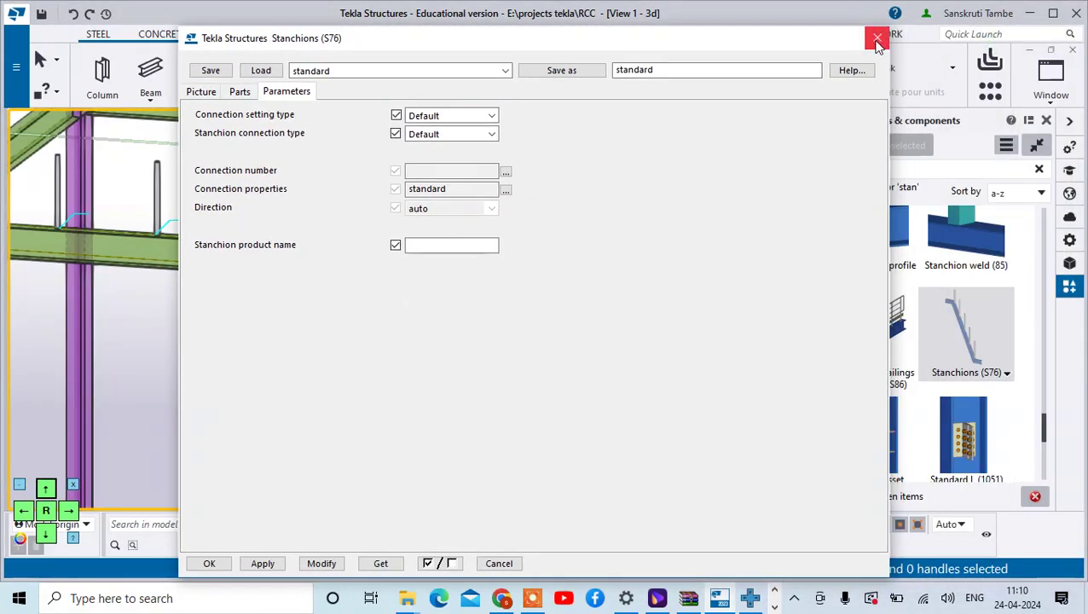
click(879, 34)
Search the components for "raili" and find Railings (S77) among the results.
scroll(929, 341, down, 2)
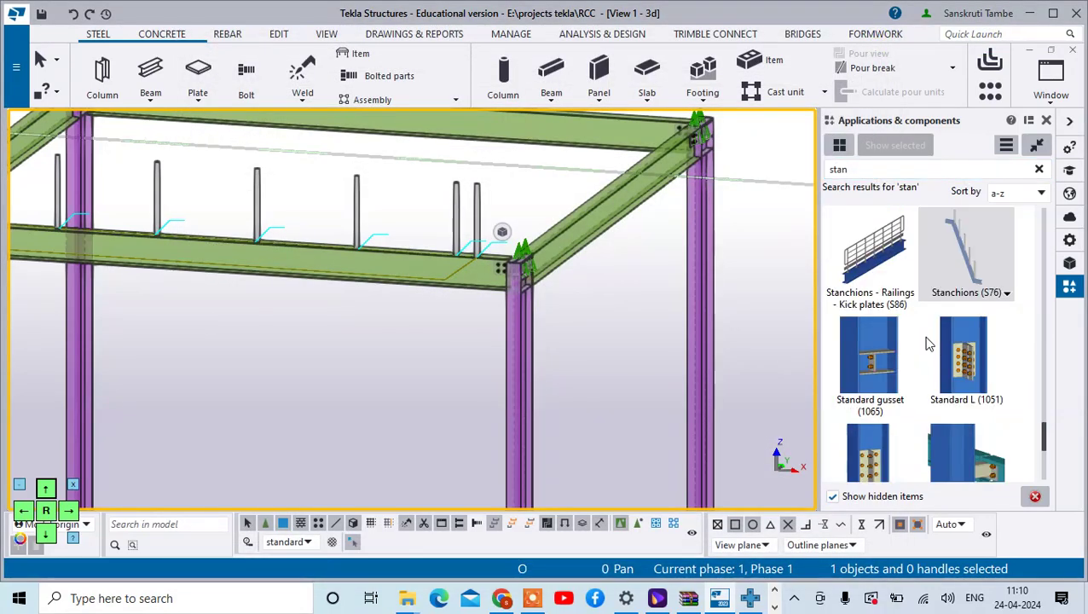
scroll(928, 344, up, 1)
scroll(954, 294, down, 3)
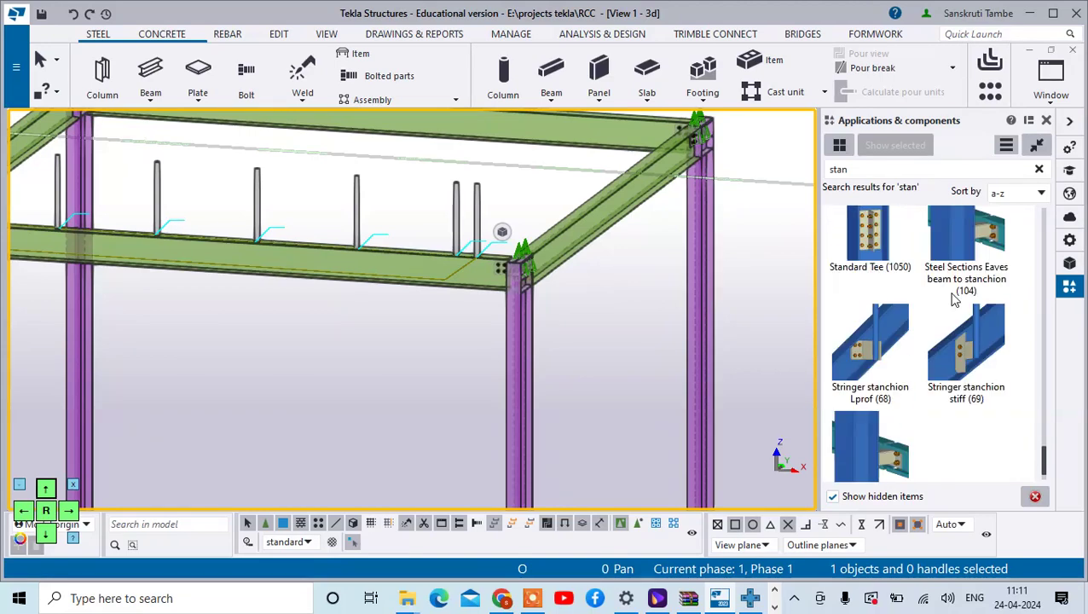
scroll(954, 301, up, 6)
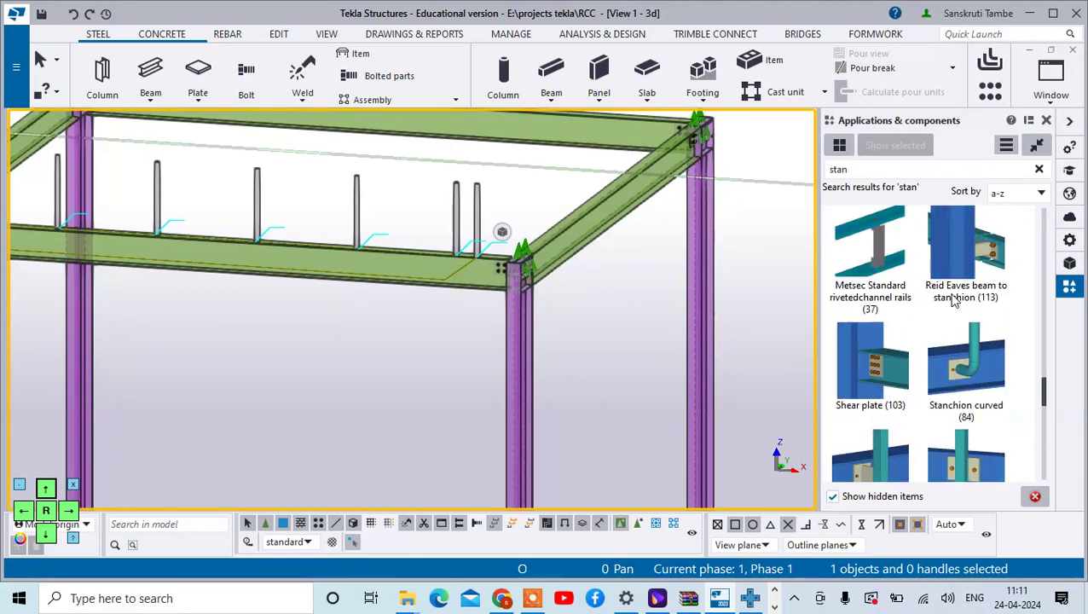
click(884, 173)
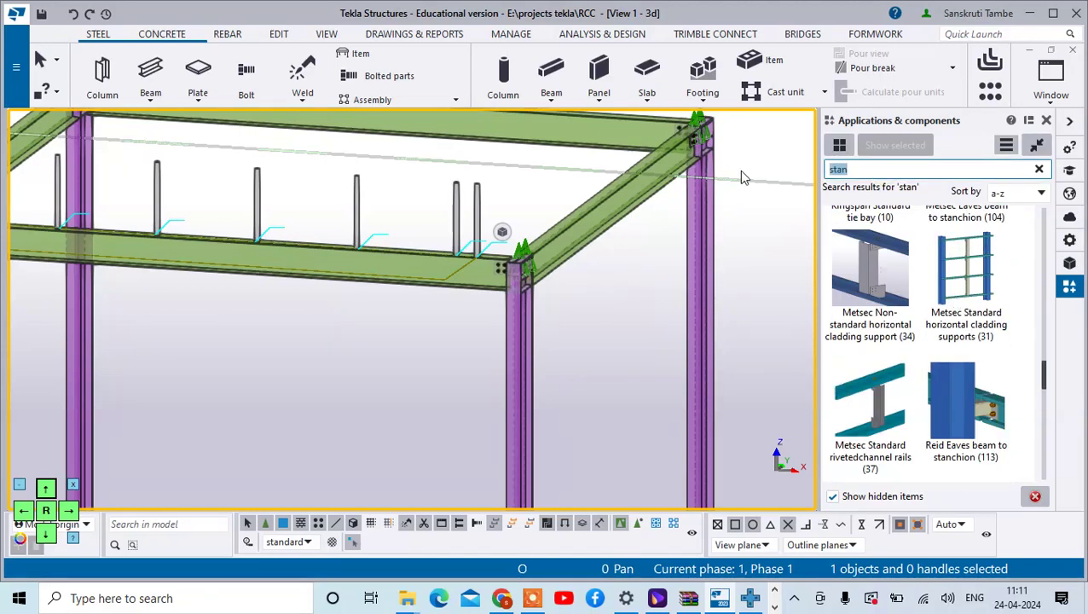
text(rail)
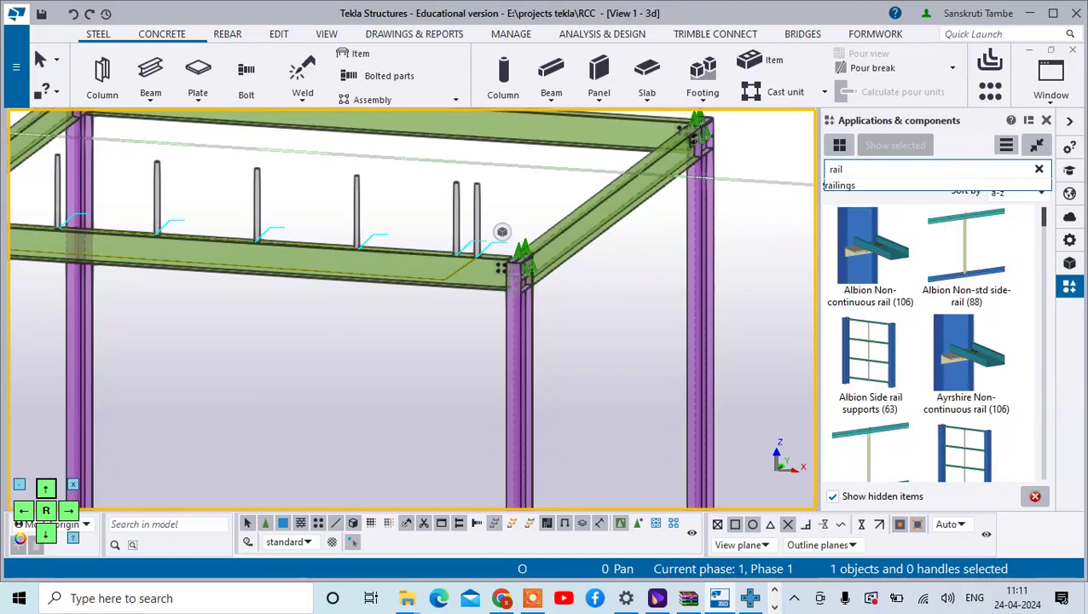
text(i)
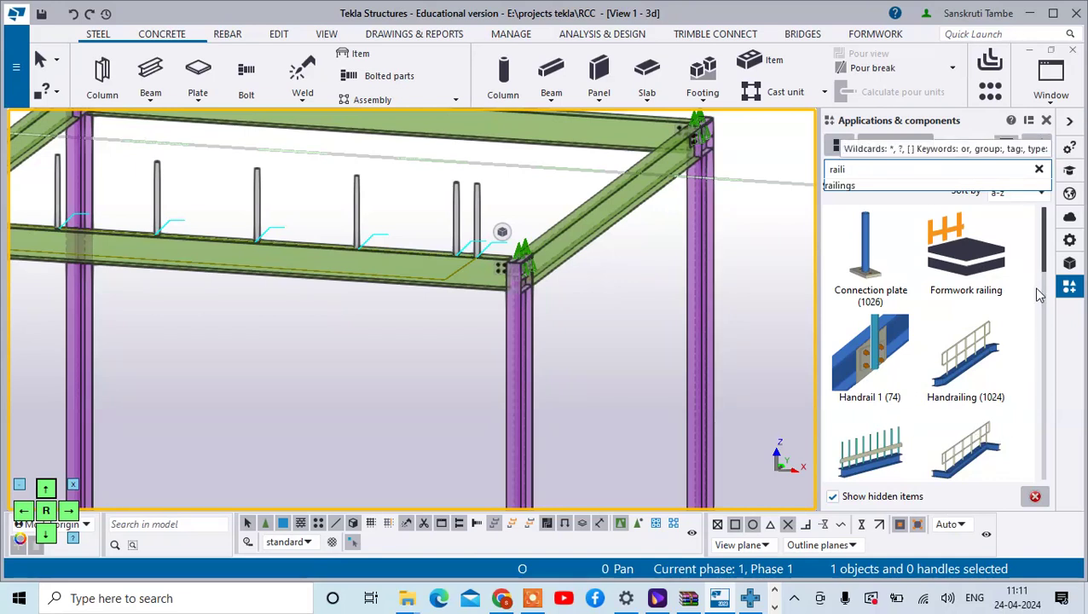
drag(1051, 266, 1039, 377)
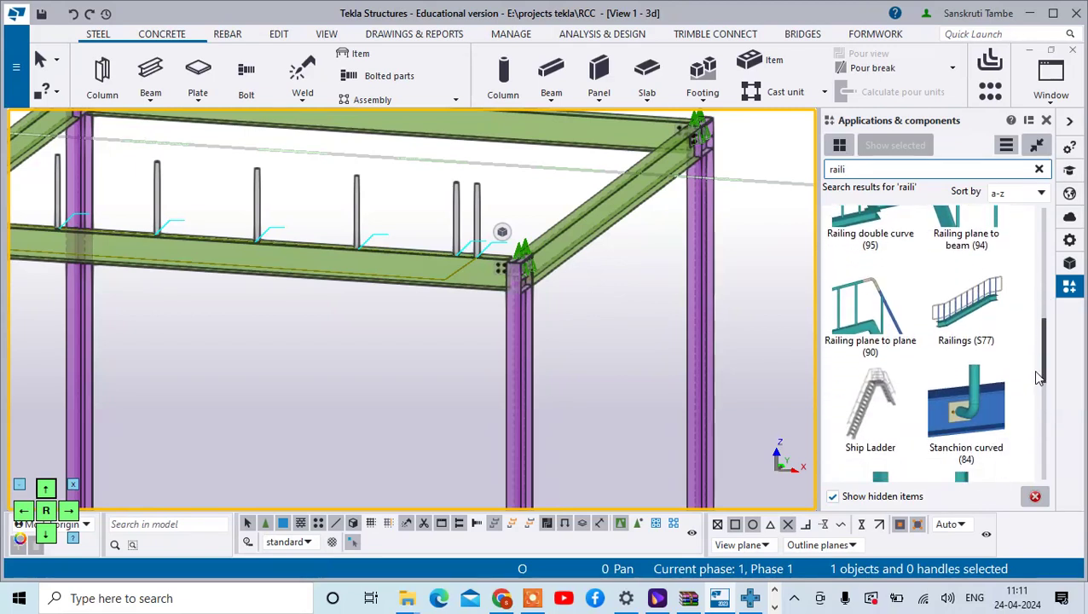
Create Railings (S77) across all eight stanchions on the front beam, picking them in order along the beam.
click(986, 309)
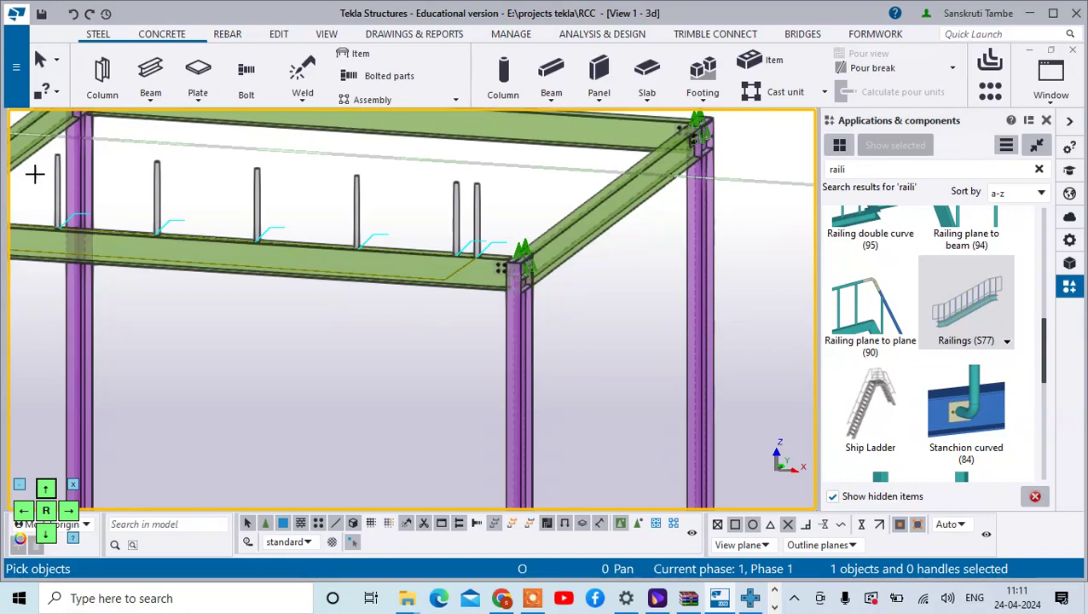
scroll(255, 237, down, 3)
scroll(68, 188, up, 5)
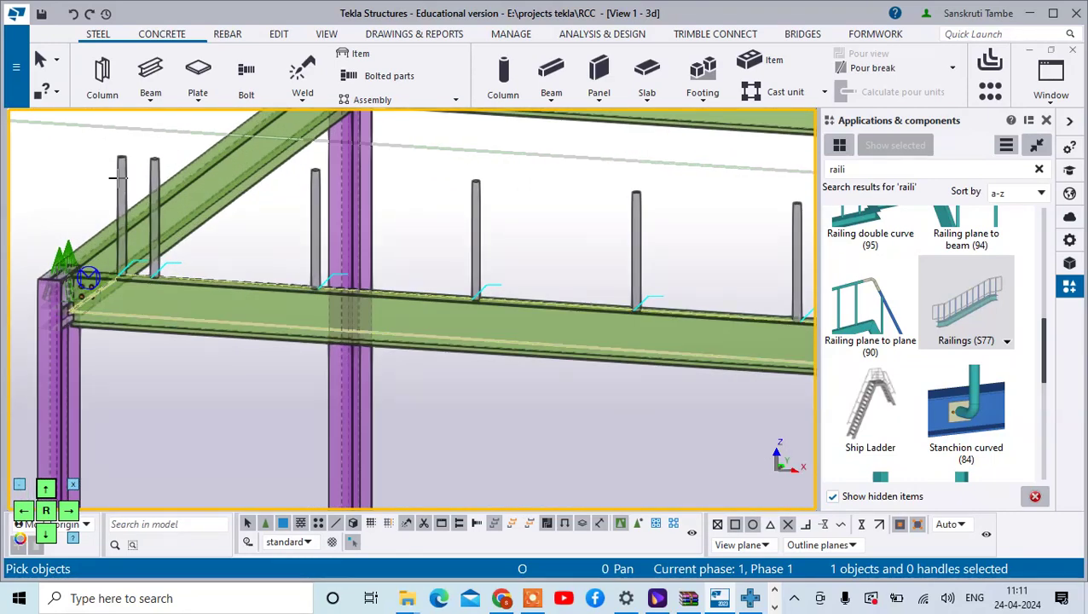
ctrl+click(154, 204)
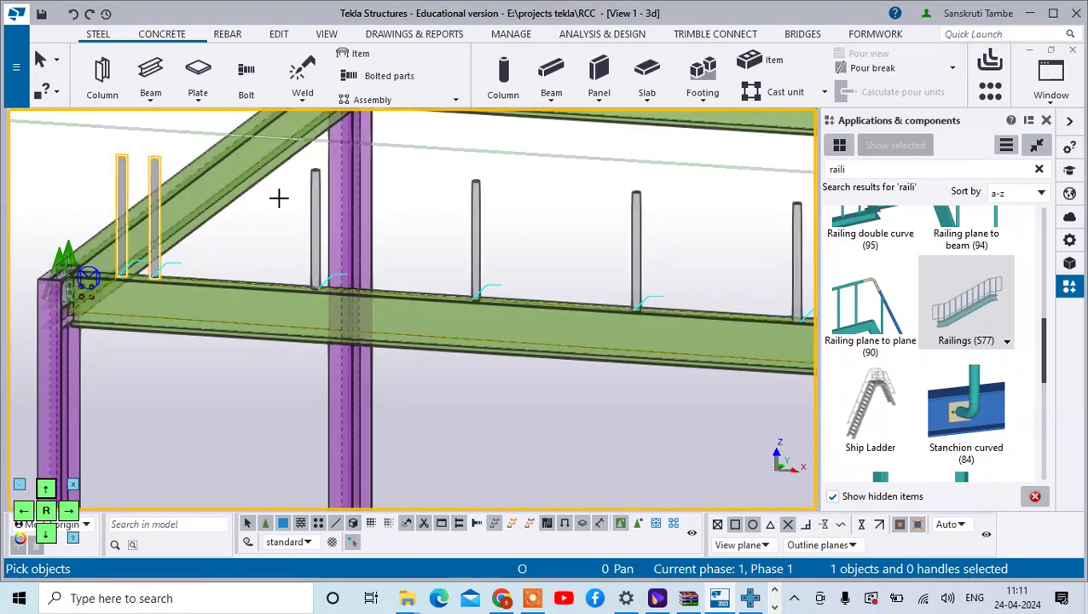
ctrl+click(316, 213)
ctrl+click(476, 230)
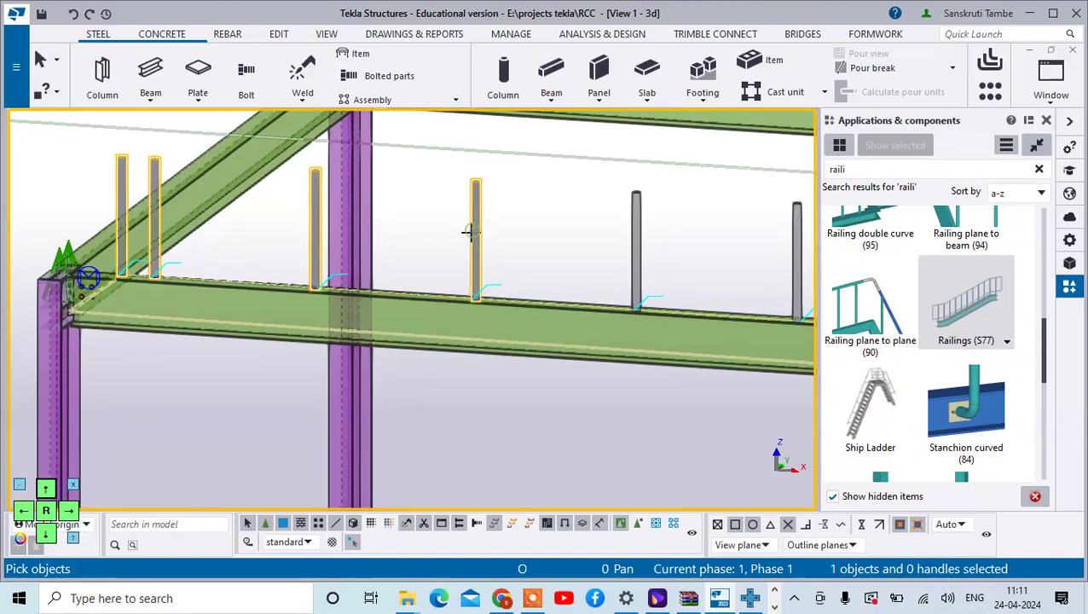
ctrl+click(636, 236)
scroll(584, 235, down, 3)
ctrl+click(687, 239)
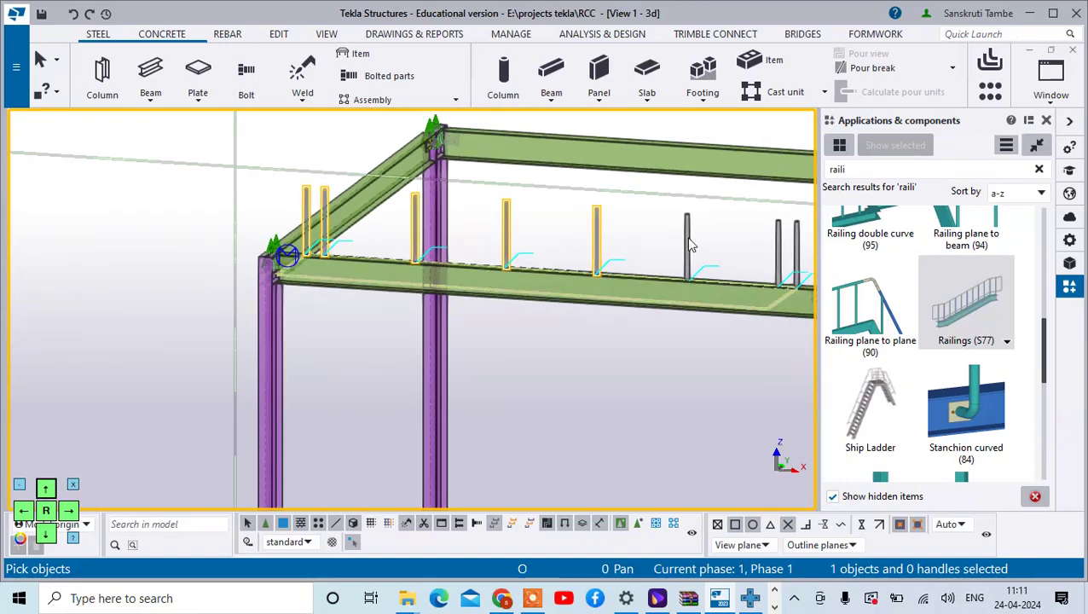
ctrl+click(777, 245)
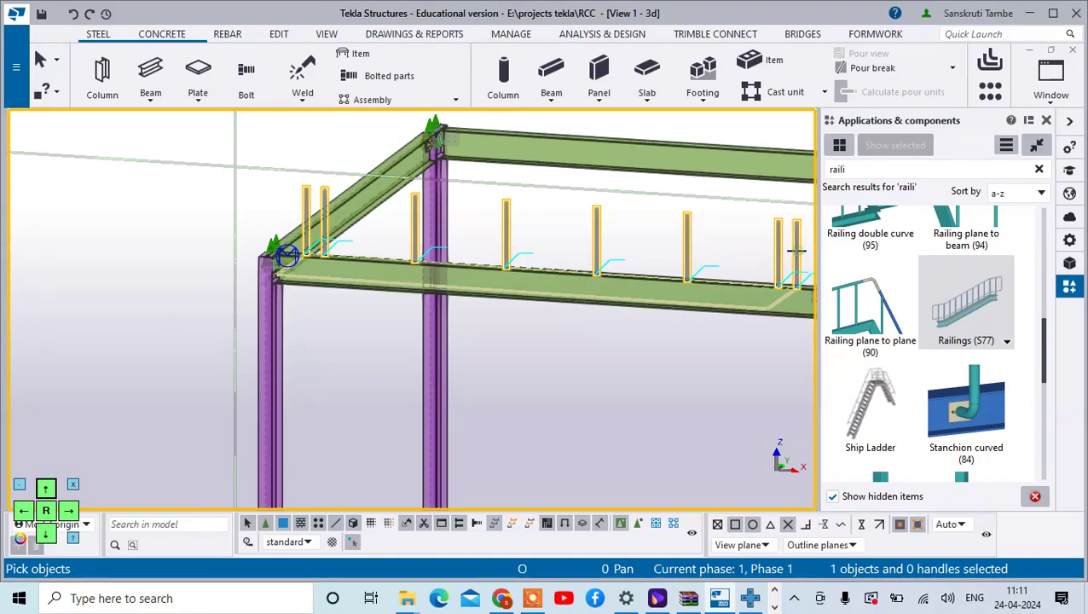
scroll(597, 223, down, 2)
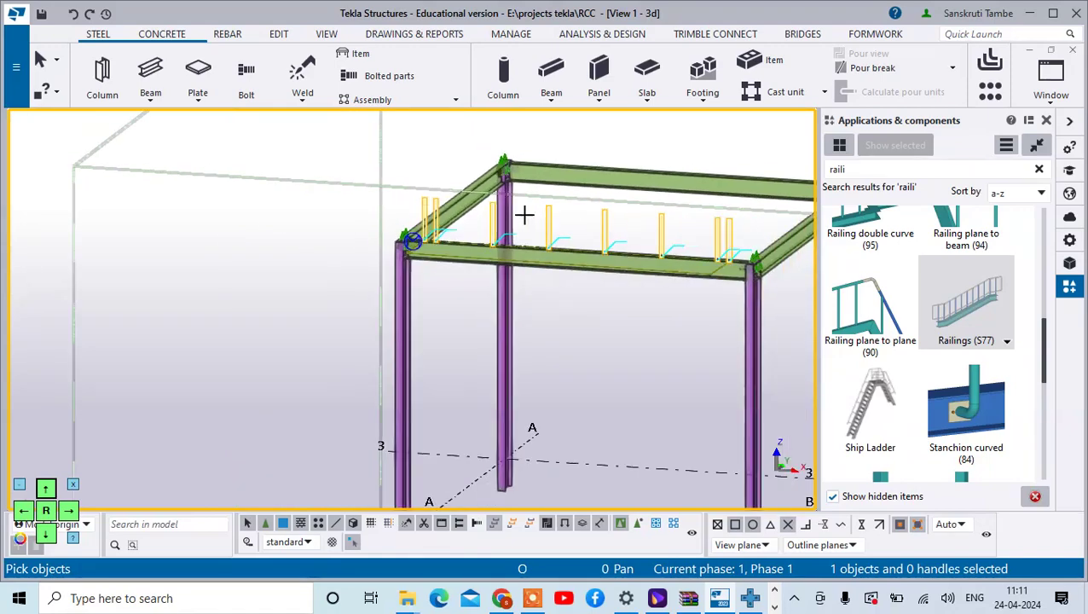
middle_click(654, 151)
scroll(631, 188, up, 2)
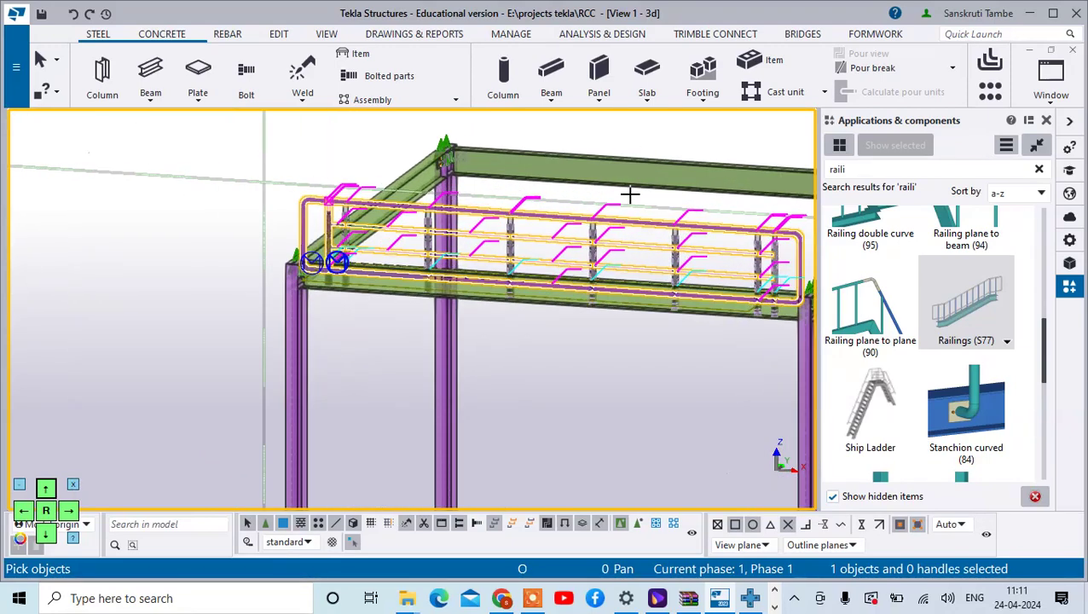
End the Railings (S77) command, deselect the new railing and redraw the view.
right_click(558, 375)
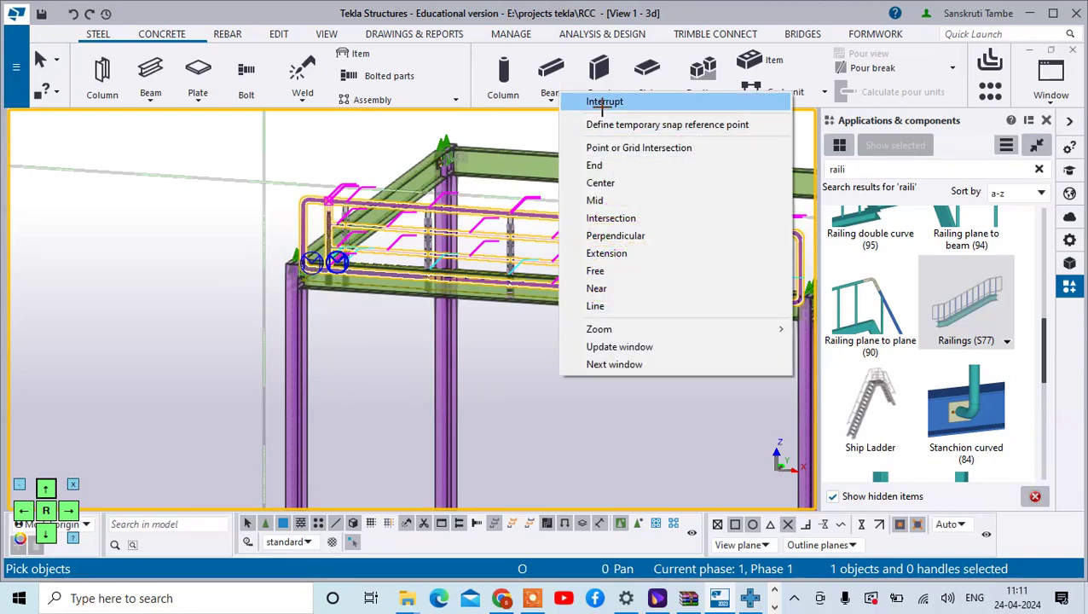
click(566, 100)
right_click(499, 177)
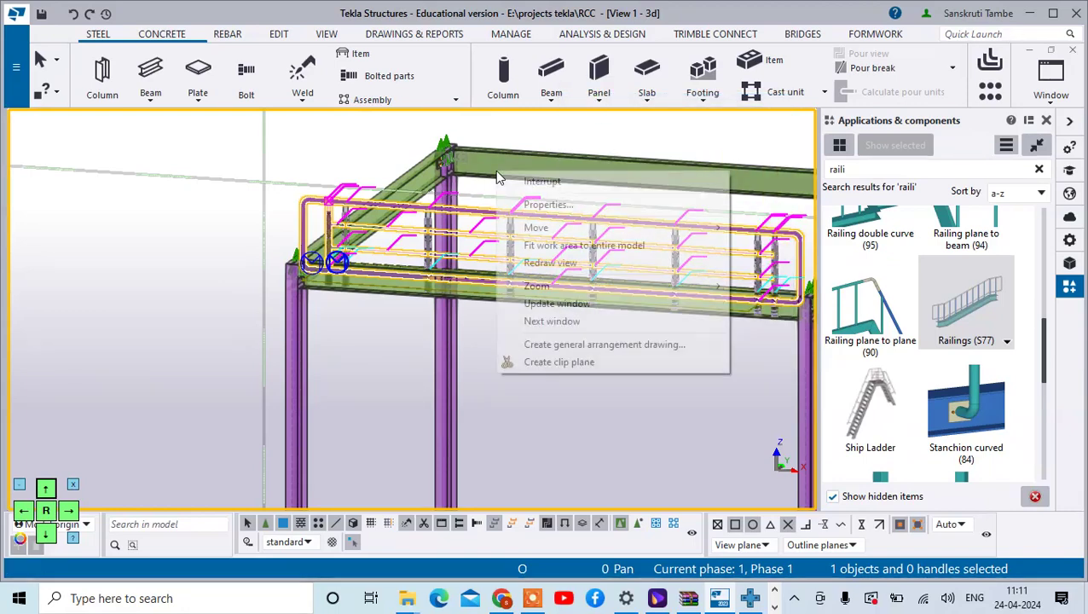
click(546, 181)
right_click(596, 129)
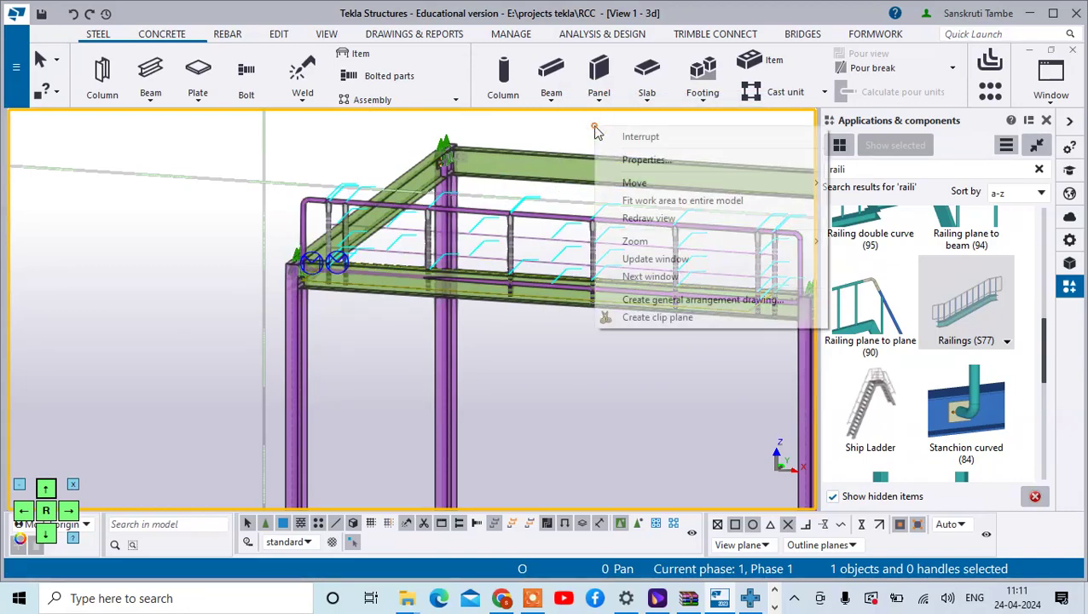
click(601, 218)
Inspect both ends of the new railing and open its properties alongside the model.
scroll(401, 286, up, 4)
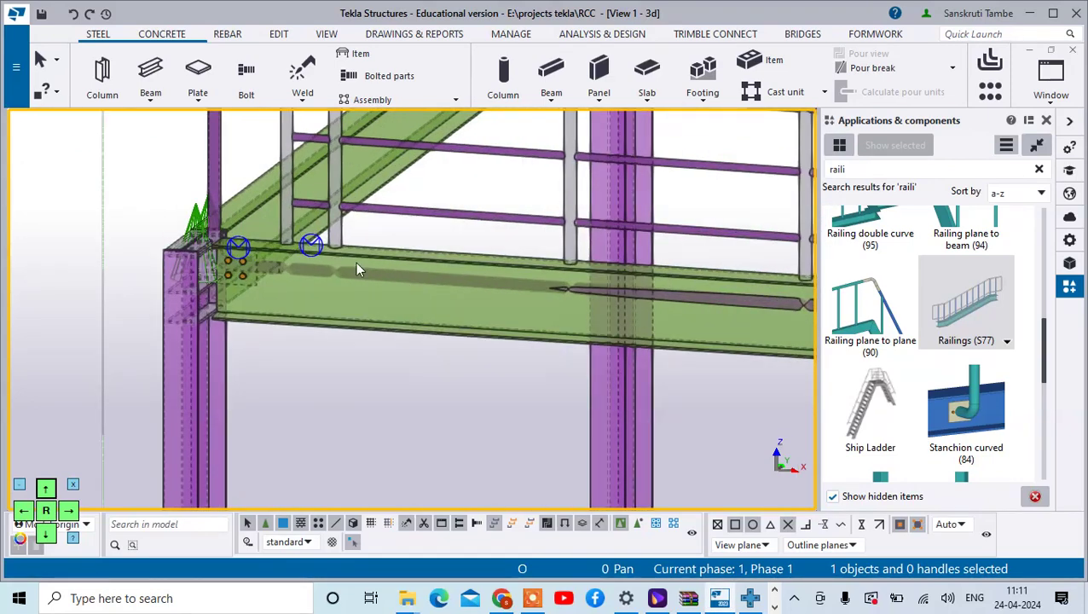
scroll(342, 258, down, 2)
scroll(293, 263, down, 2)
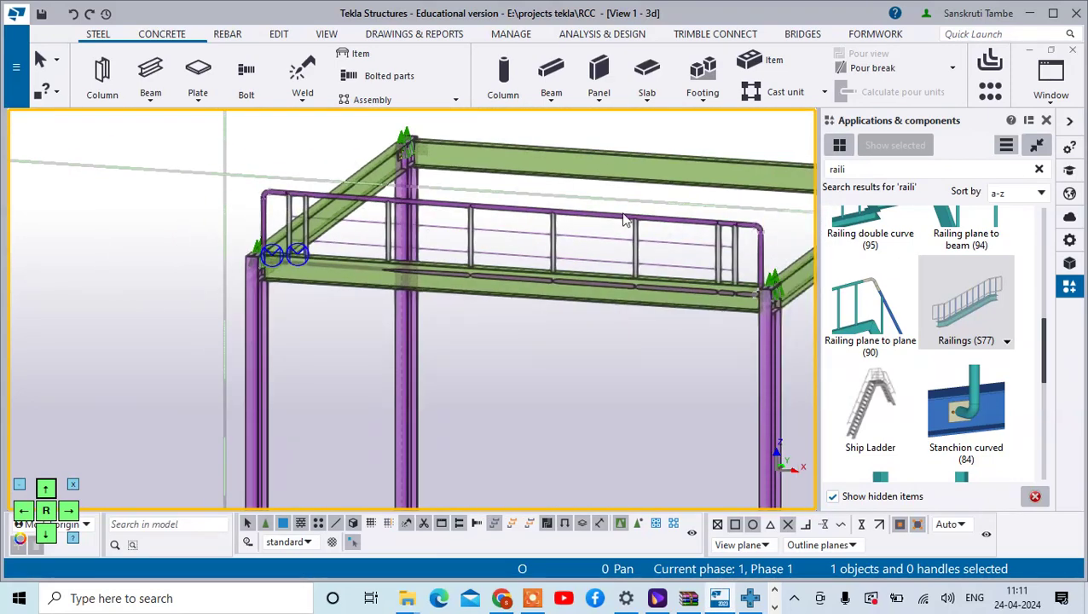
scroll(699, 229, up, 4)
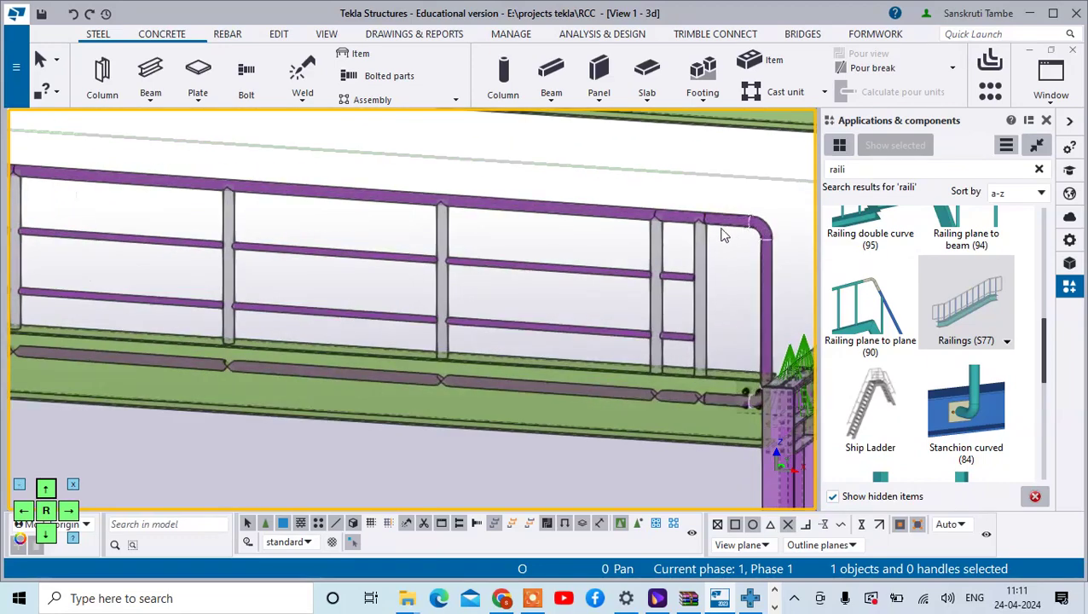
double_click(722, 225)
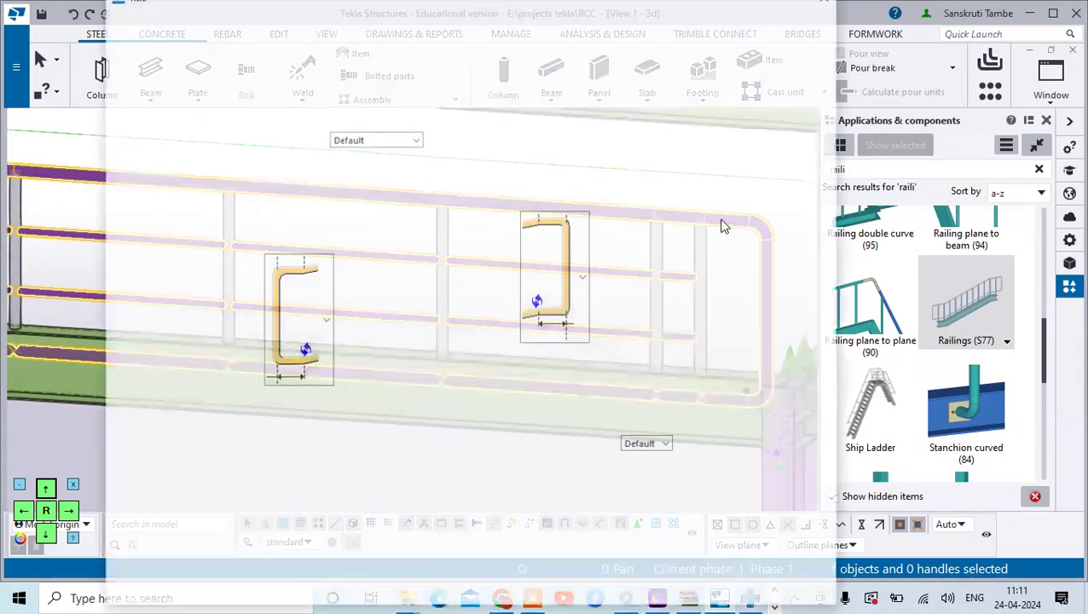
click(69, 511)
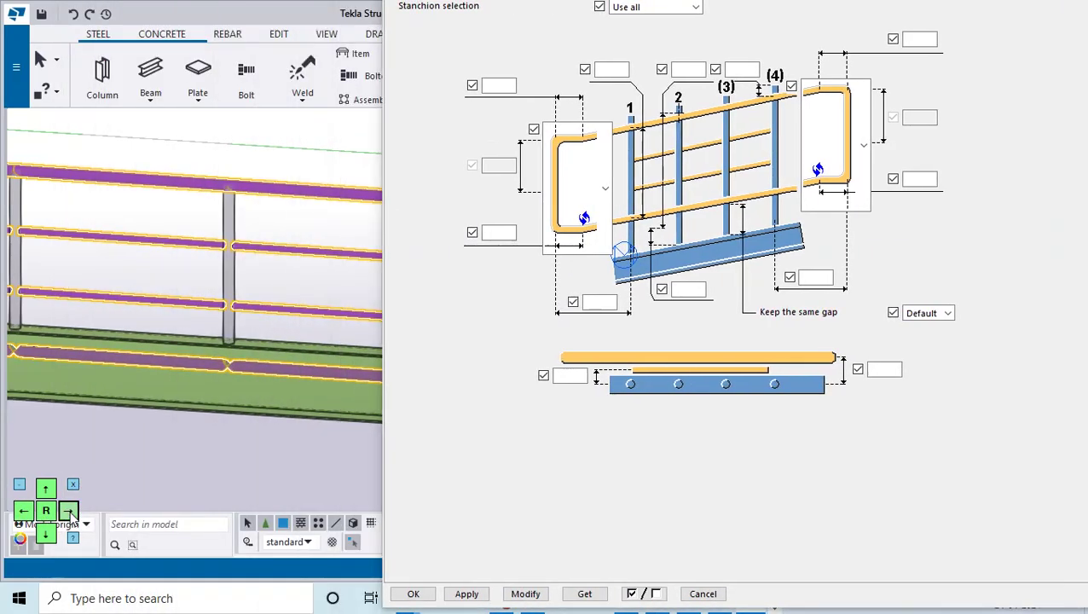
scroll(213, 326, down, 5)
scroll(214, 326, down, 2)
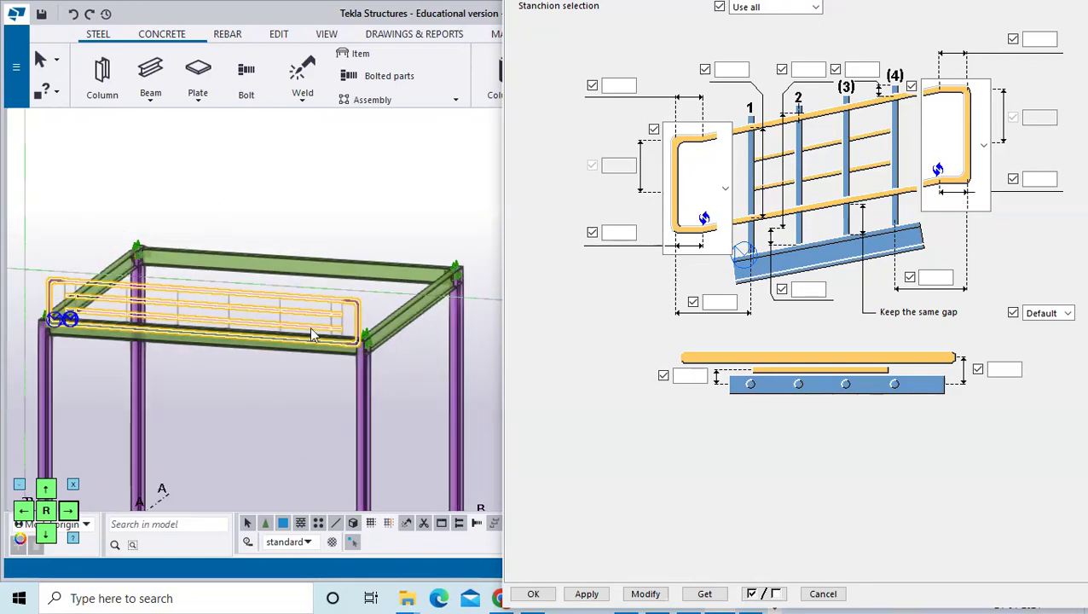
Set the railing's start and end shapes to open ends without a vertical closure, and modify the railing.
click(725, 189)
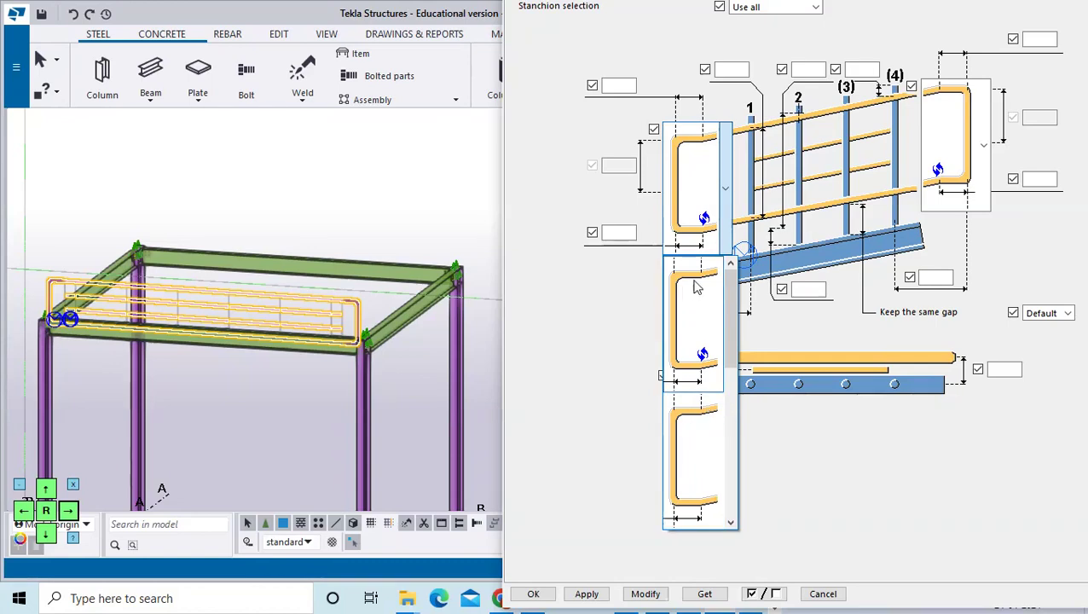
scroll(722, 400, down, 3)
scroll(729, 351, down, 5)
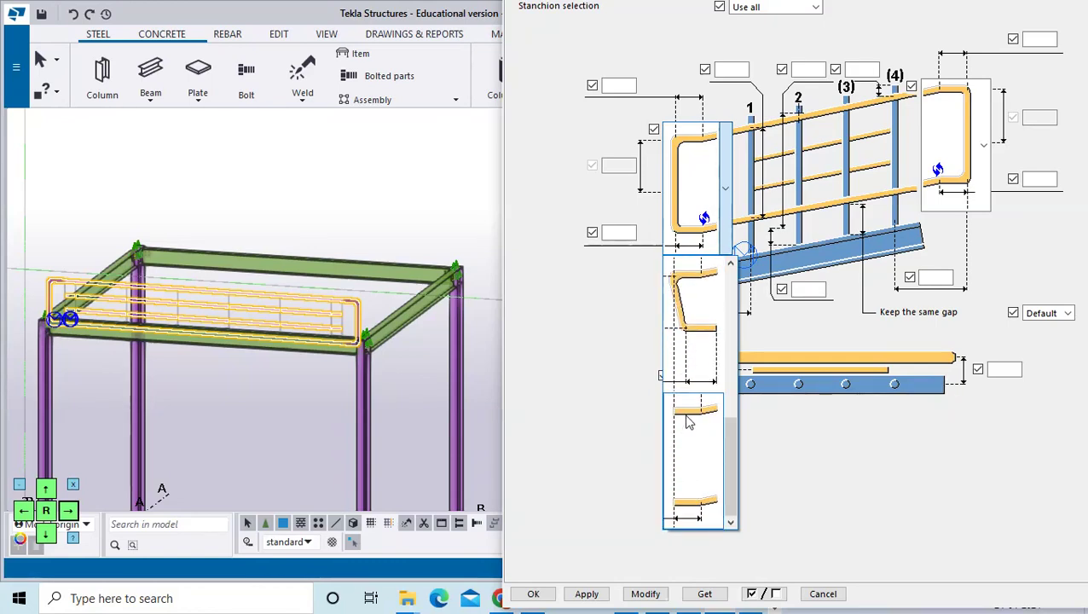
click(689, 422)
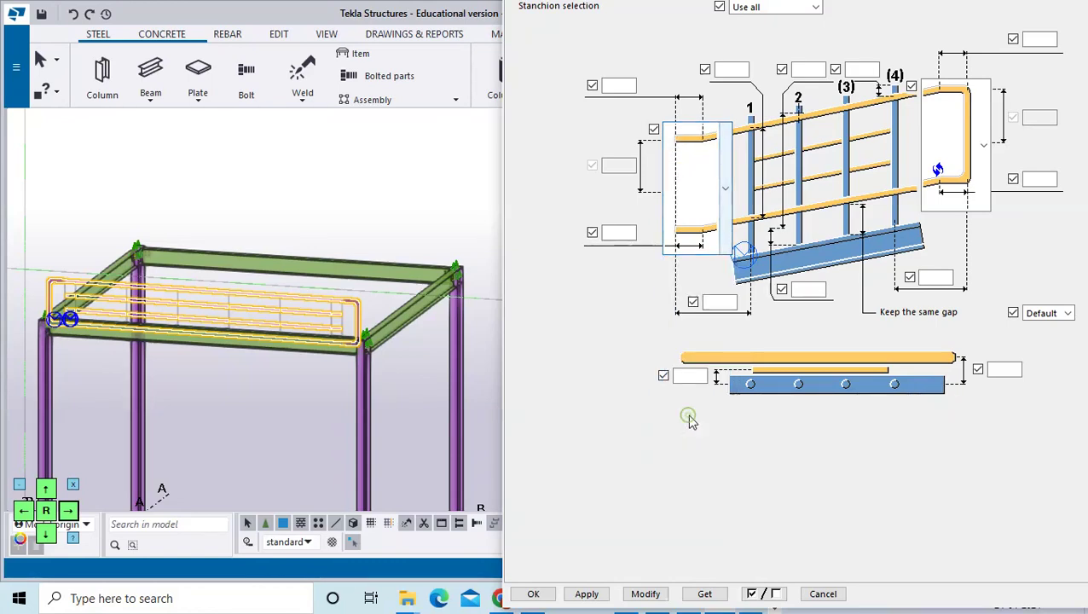
click(977, 108)
scroll(964, 365, down, 5)
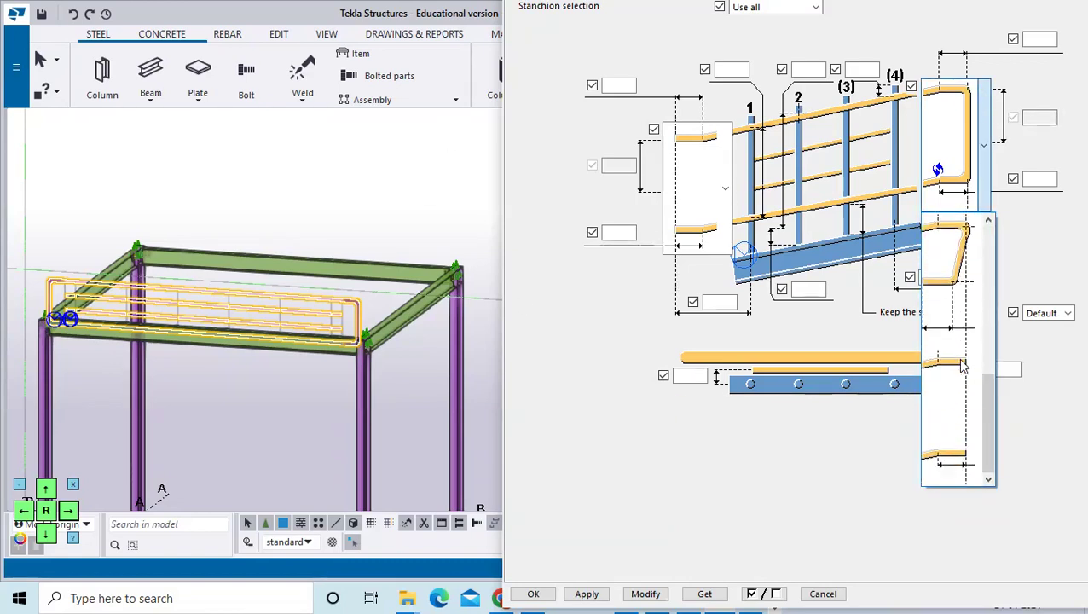
click(962, 365)
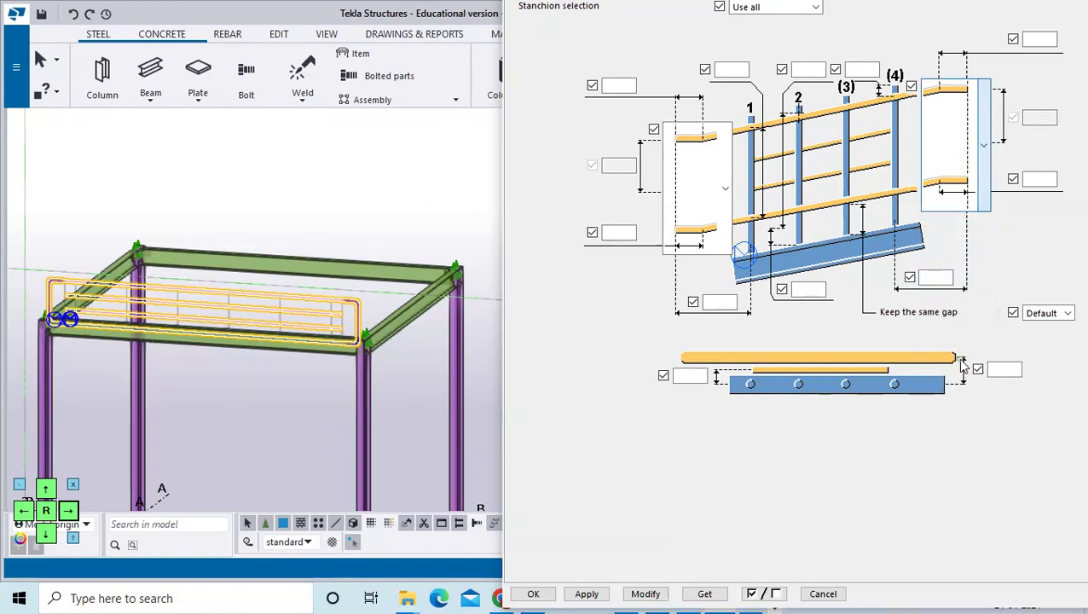
click(645, 597)
scroll(247, 290, up, 5)
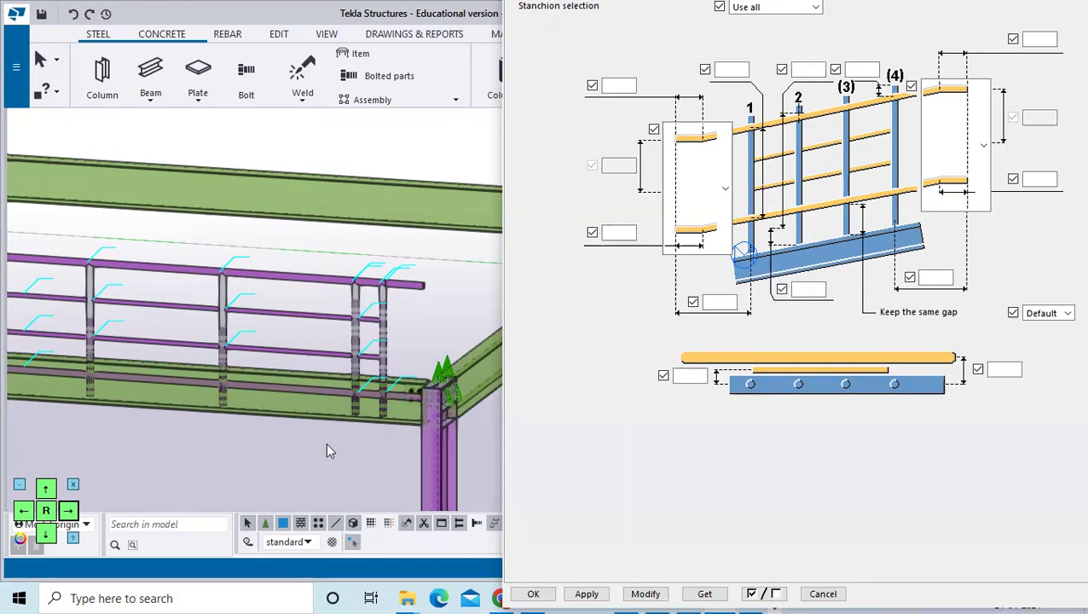
Examine the railing's general parameters, including rail lengths, fittings and gaps.
click(47, 536)
click(47, 536)
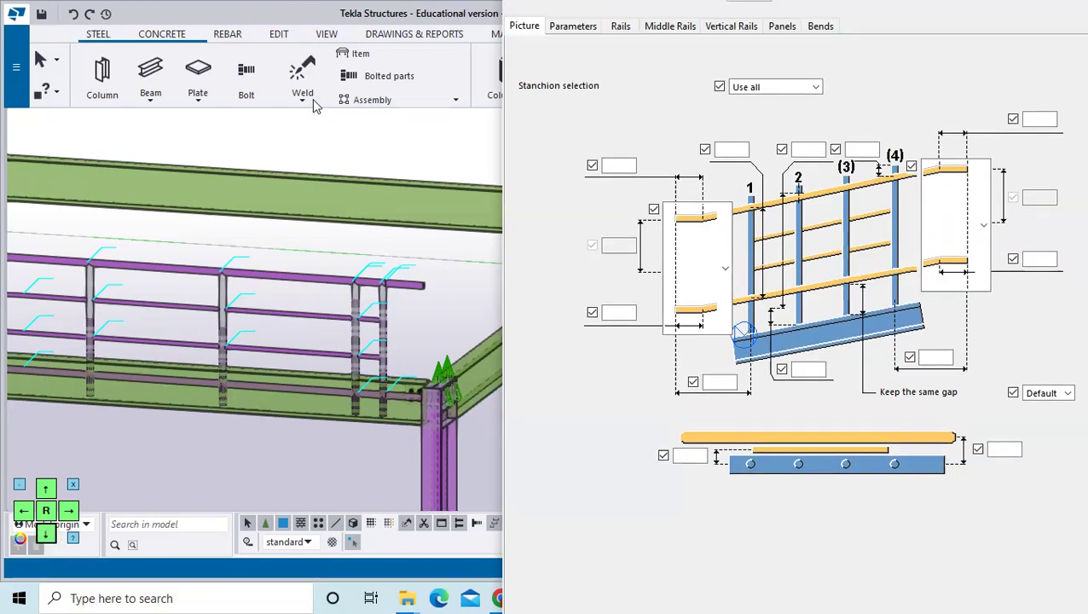
click(571, 28)
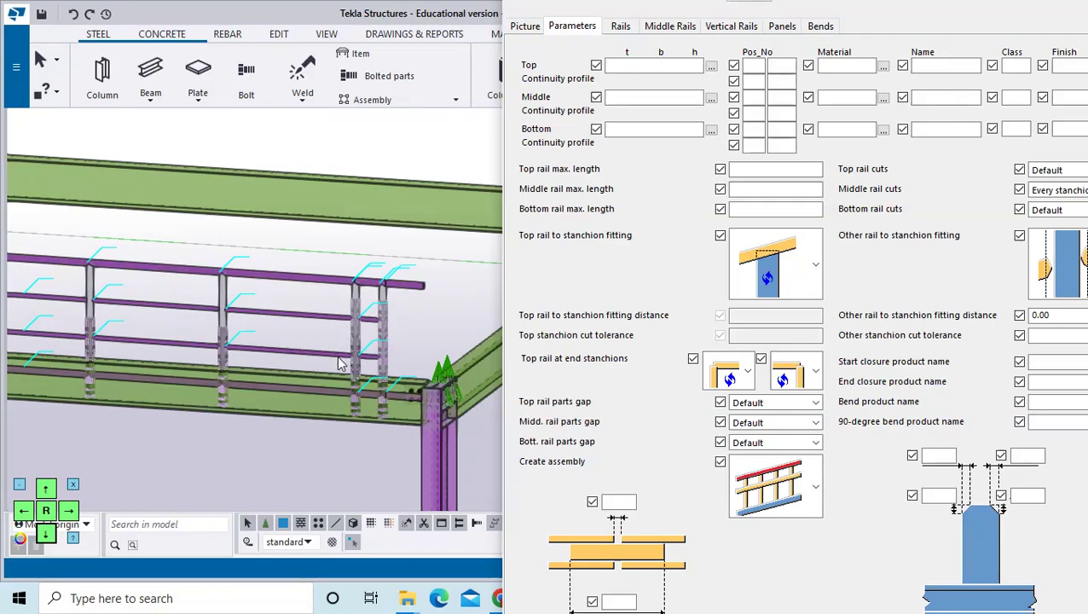
Set the top rail, bottom rail and start closure profiles to ROD50 and modify the railing.
click(620, 27)
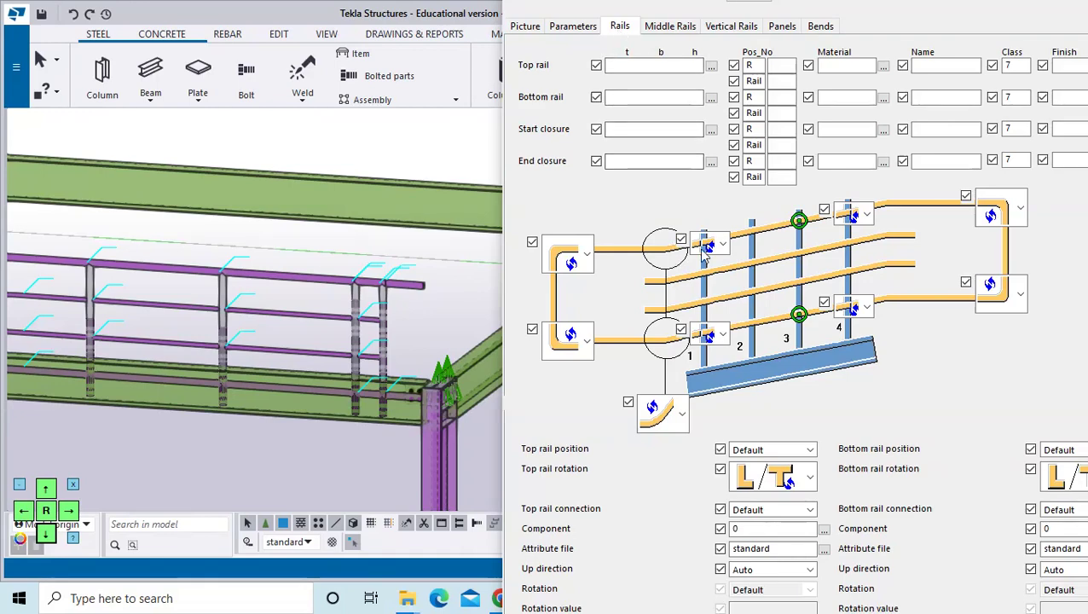
right_click(656, 70)
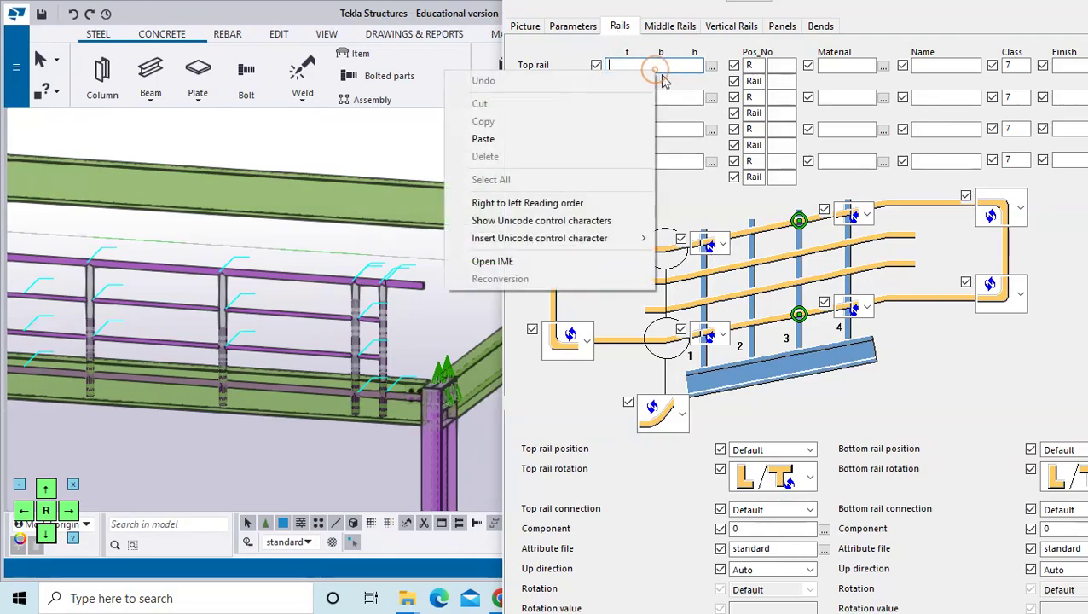
click(553, 138)
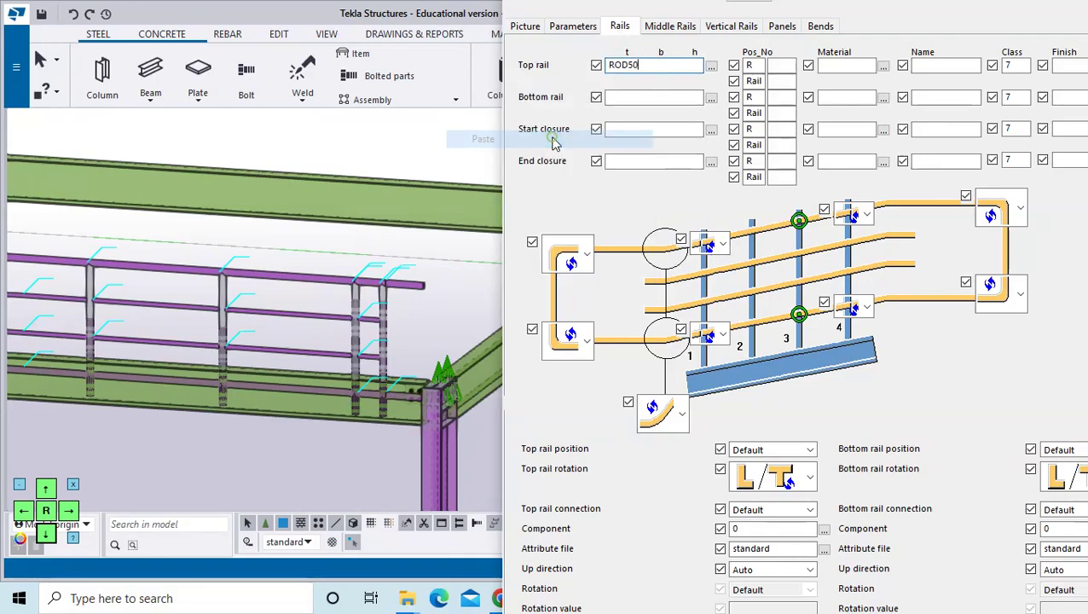
right_click(622, 99)
click(548, 165)
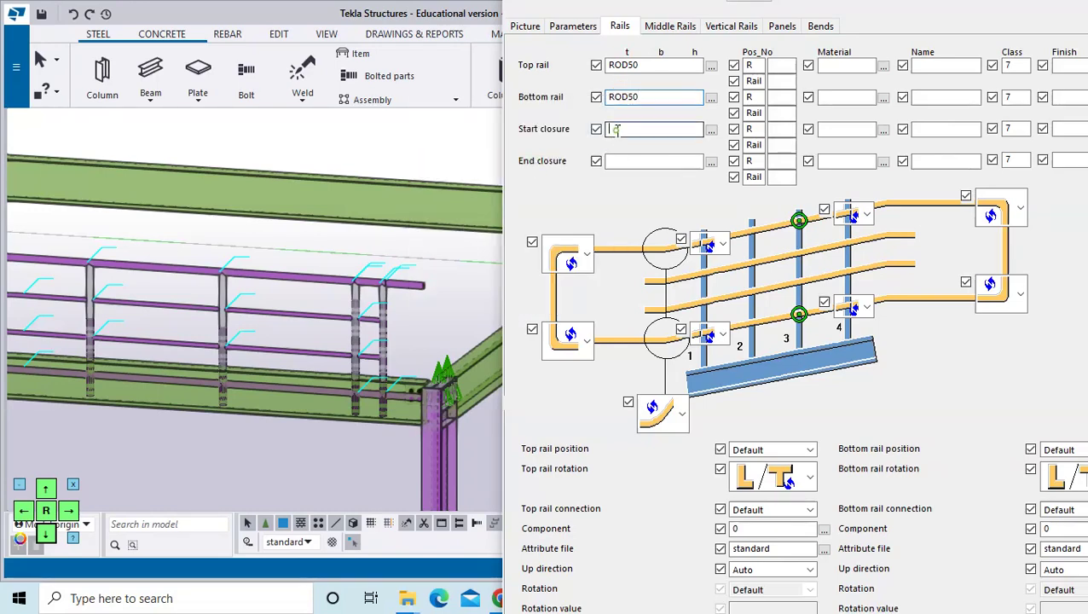
right_click(616, 129)
click(566, 199)
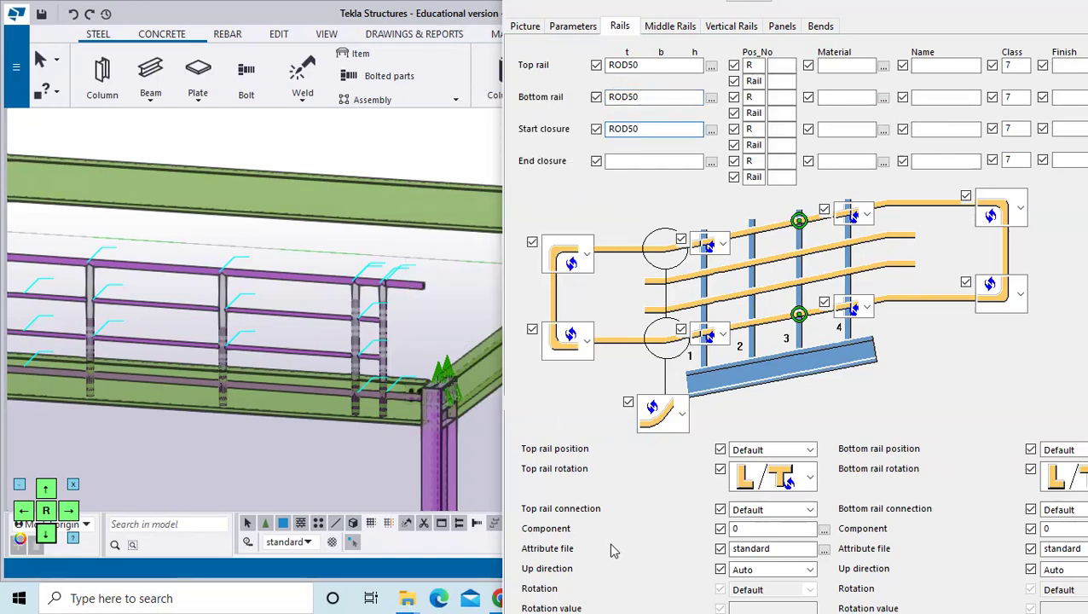
click(47, 533)
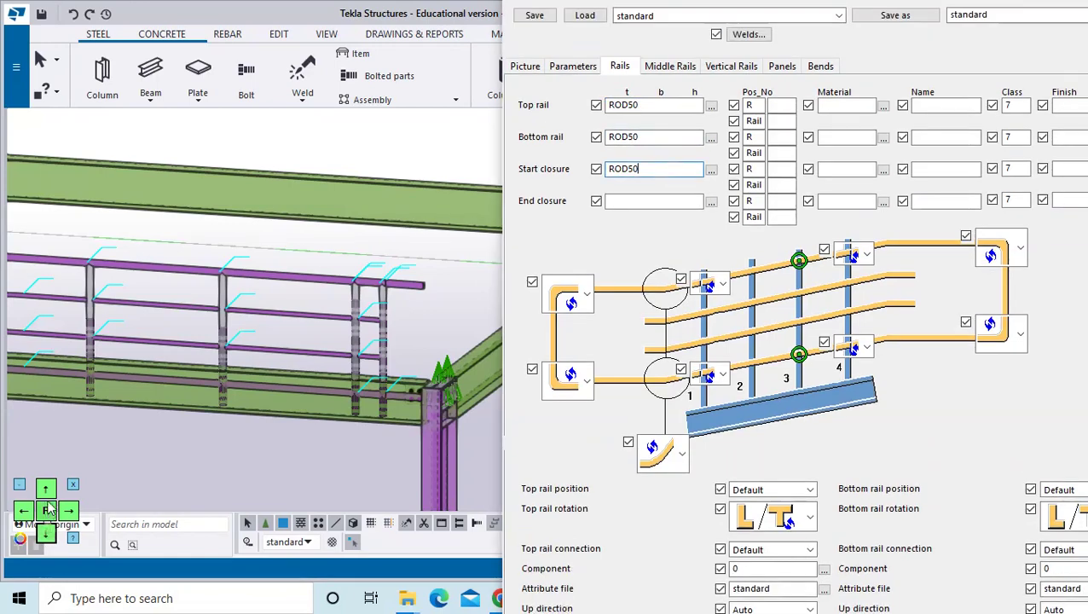
click(46, 487)
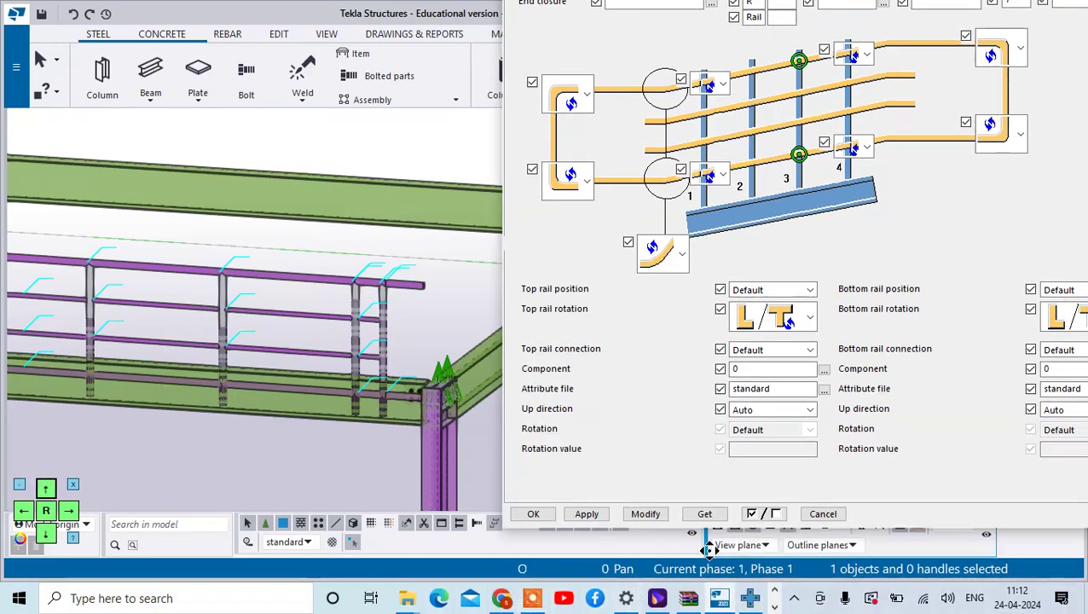
click(647, 514)
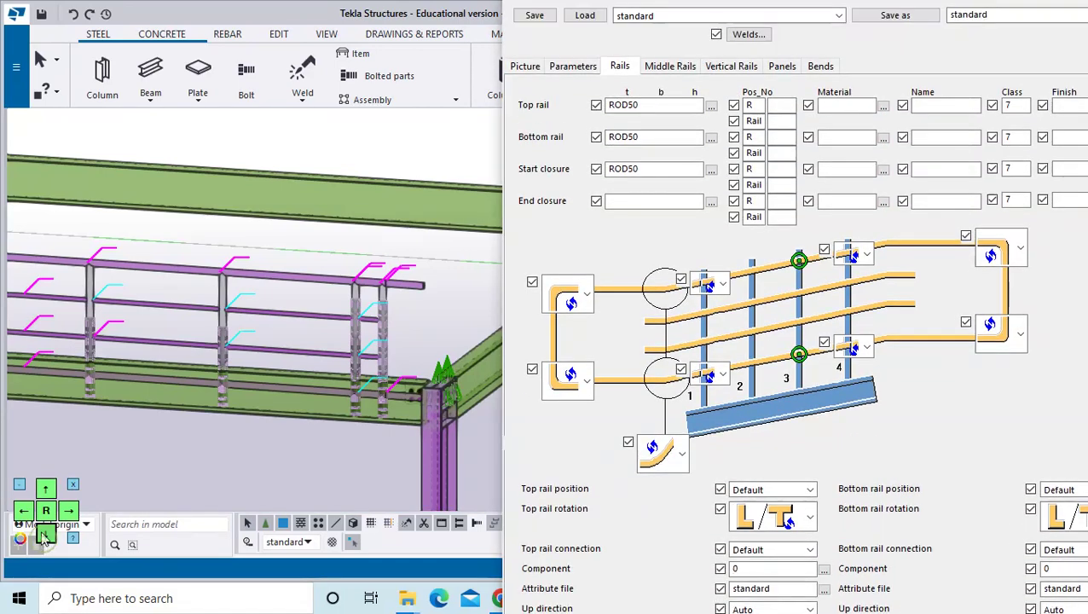
Review the railing's middle rail and vertical rail settings.
click(671, 68)
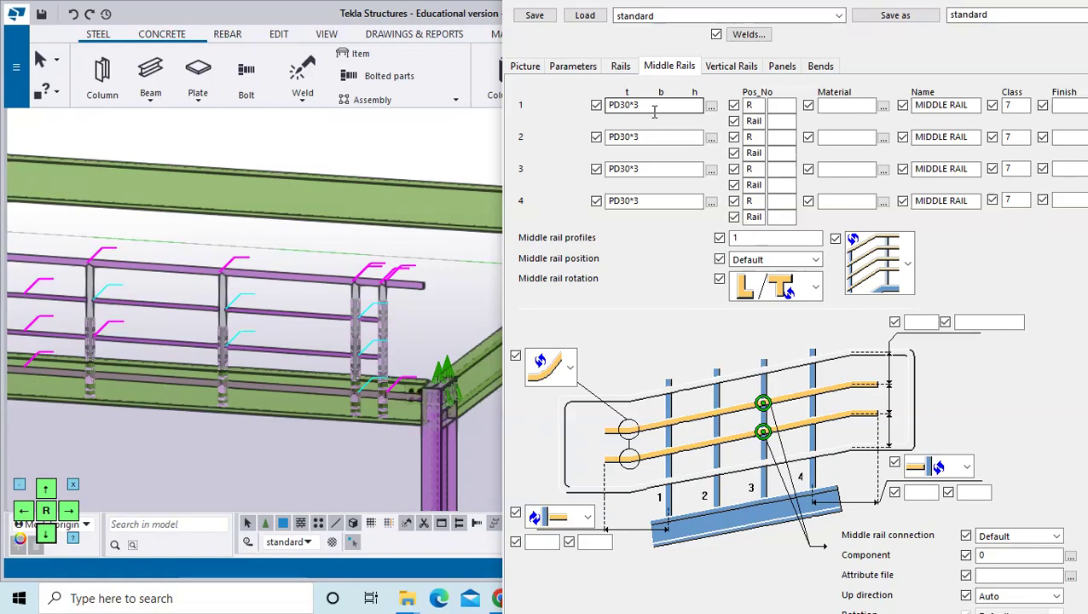
click(732, 67)
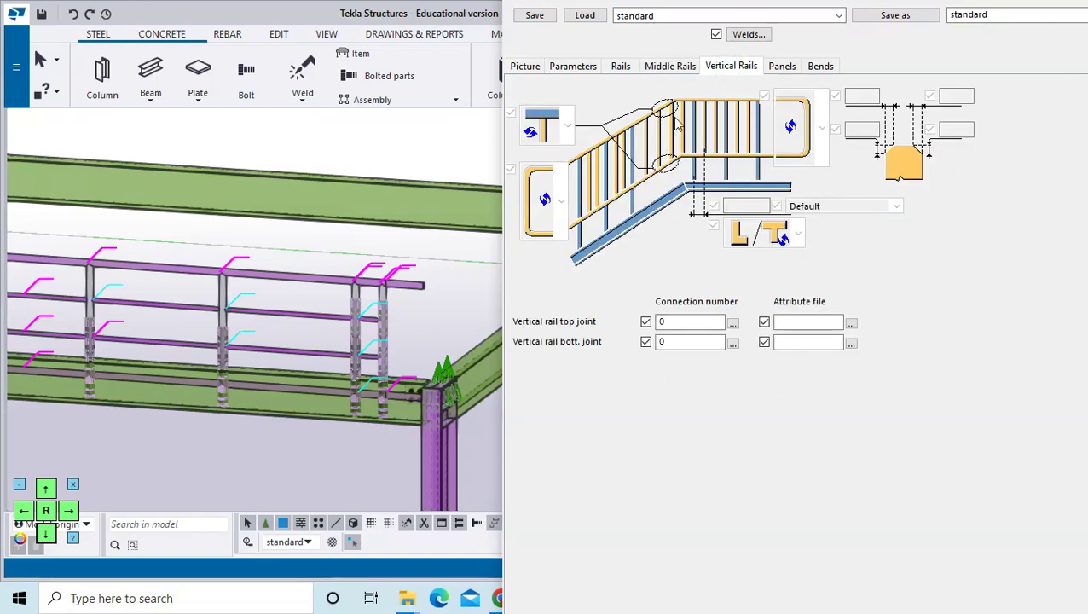
Review the railing's panel and bend settings and close its properties.
click(781, 67)
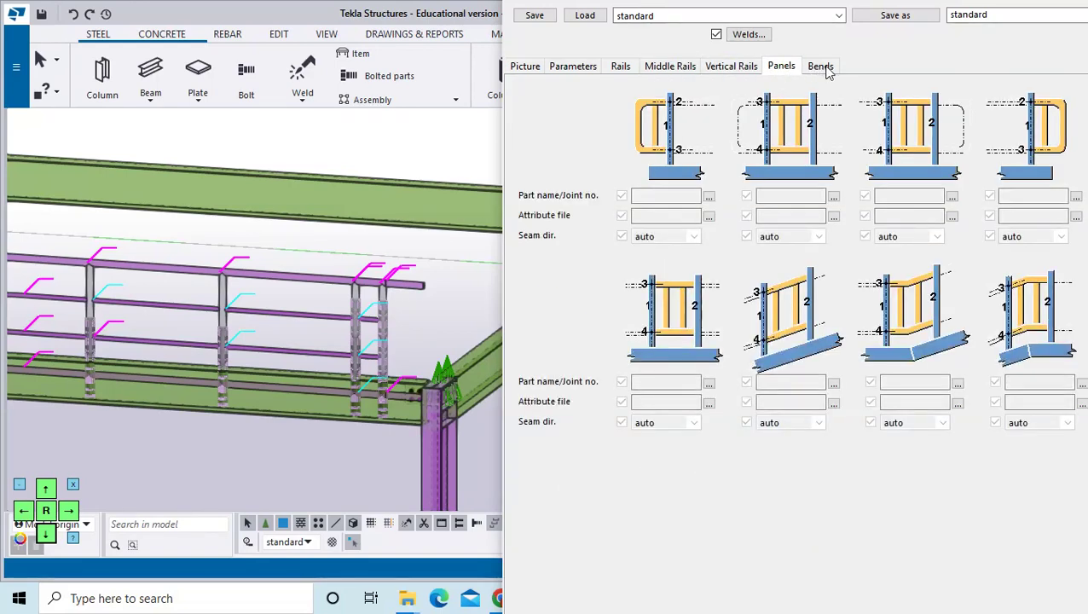
click(823, 68)
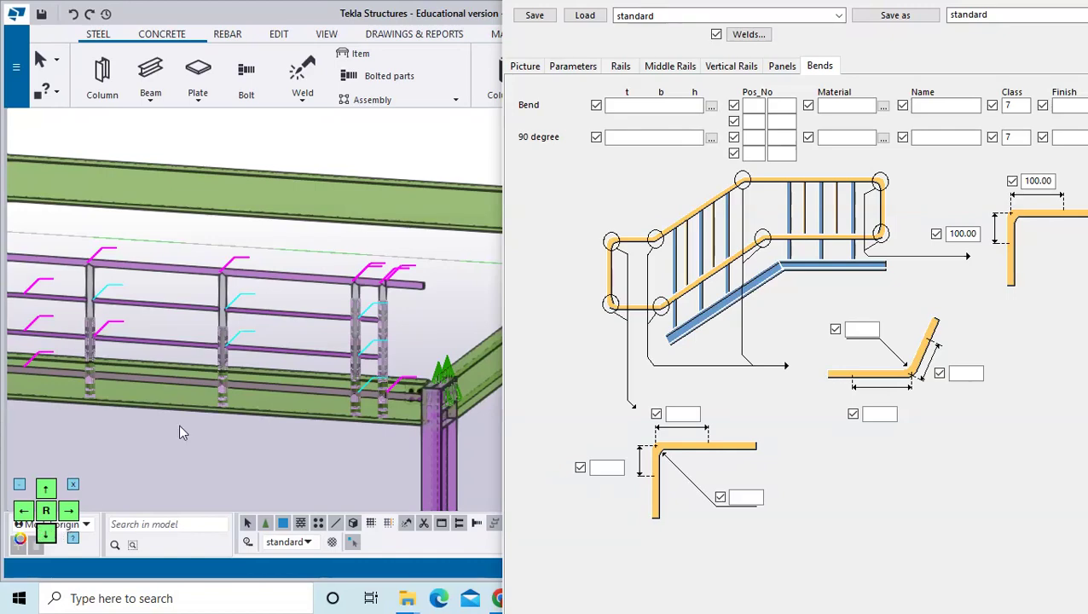
scroll(287, 311, down, 5)
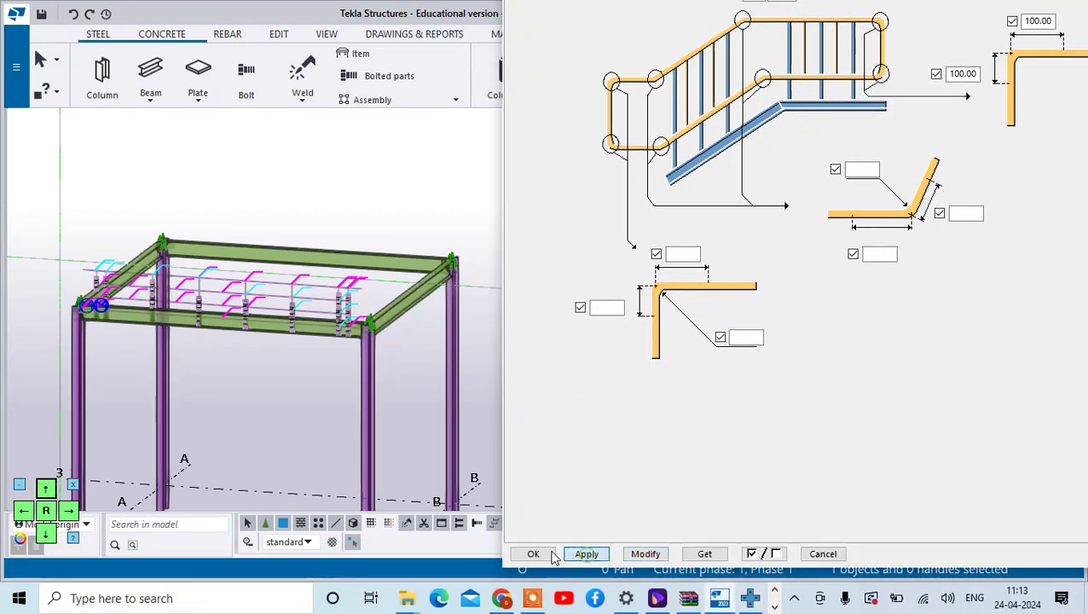
click(532, 553)
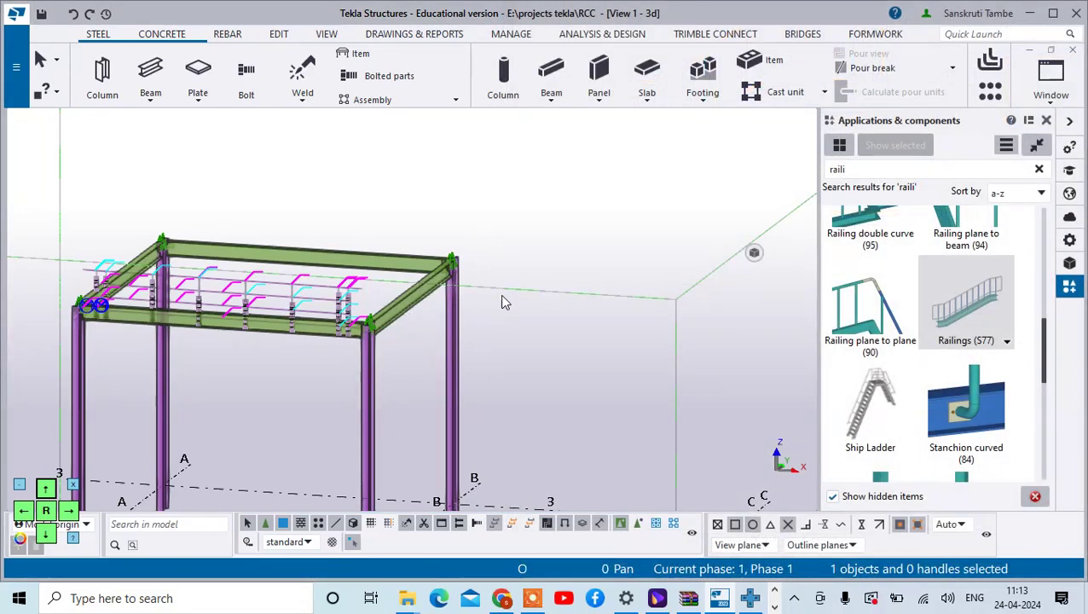
scroll(504, 301, up, 4)
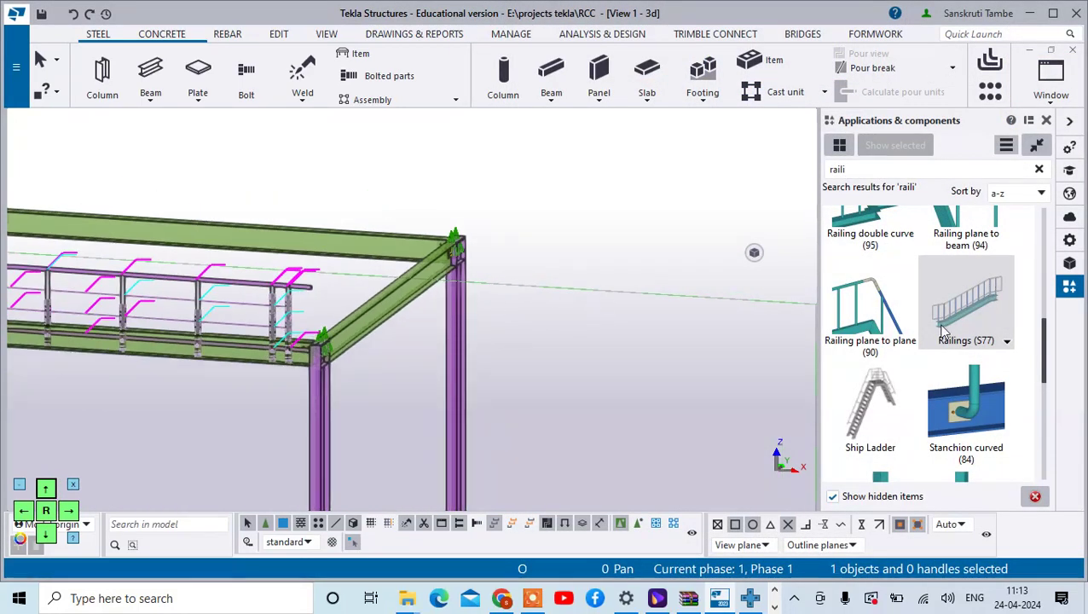
scroll(947, 332, up, 5)
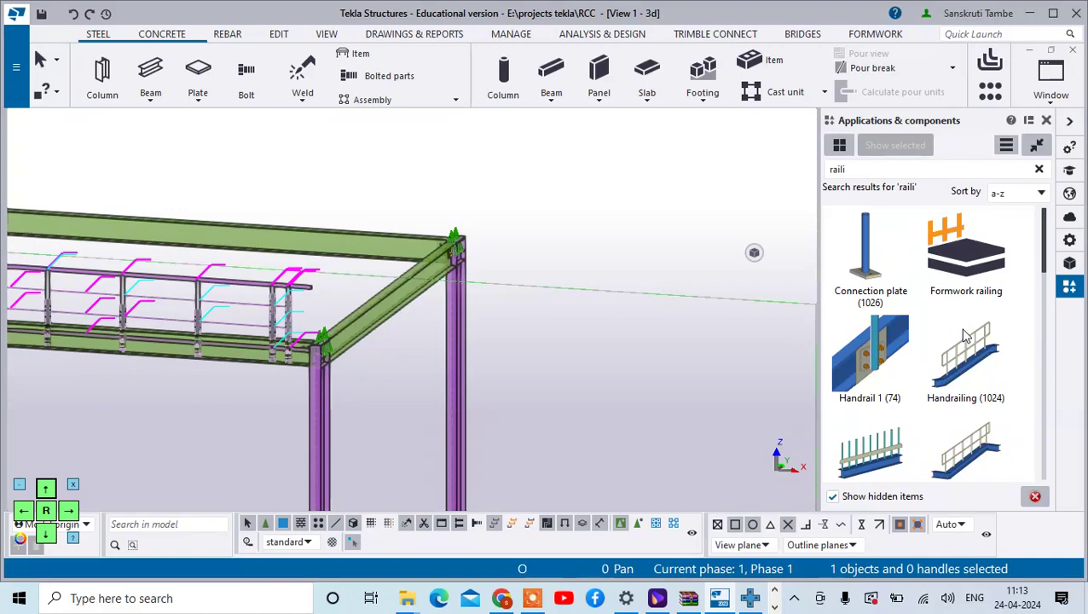
scroll(966, 335, down, 10)
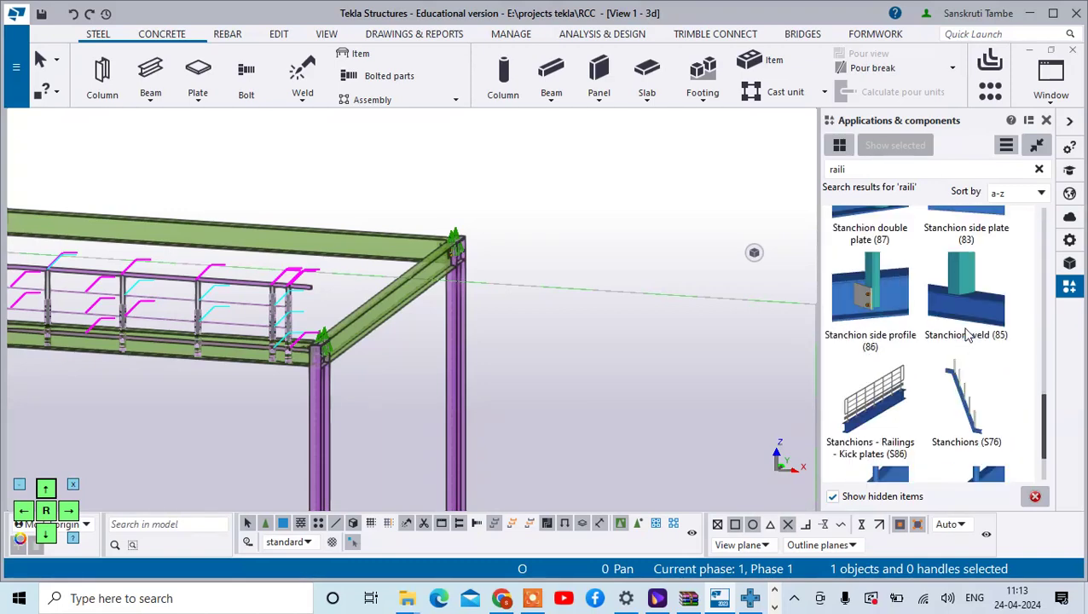
scroll(968, 335, down, 2)
click(964, 326)
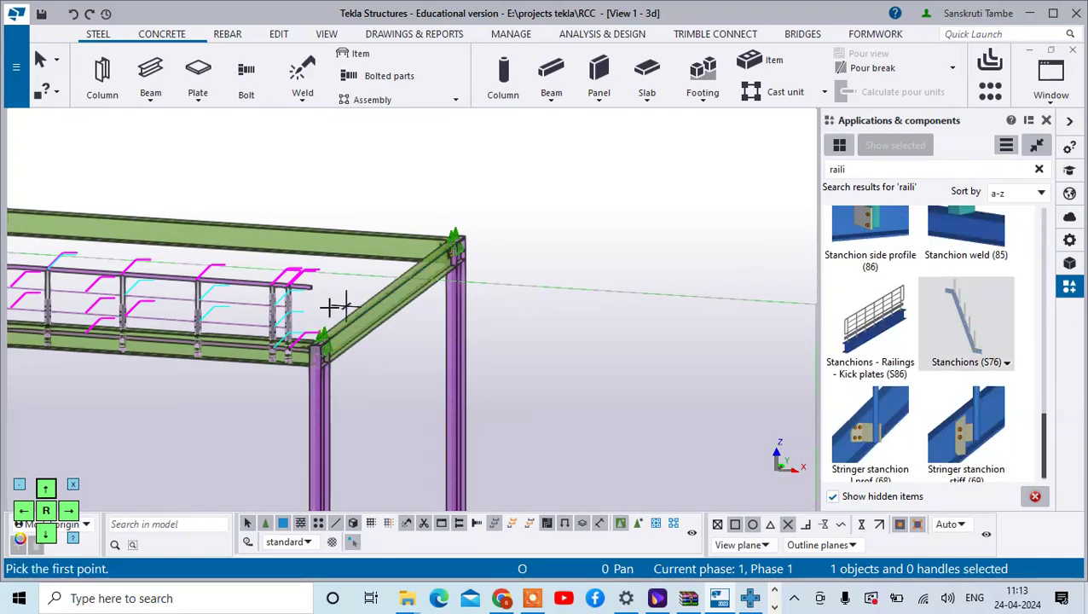
scroll(337, 305, up, 5)
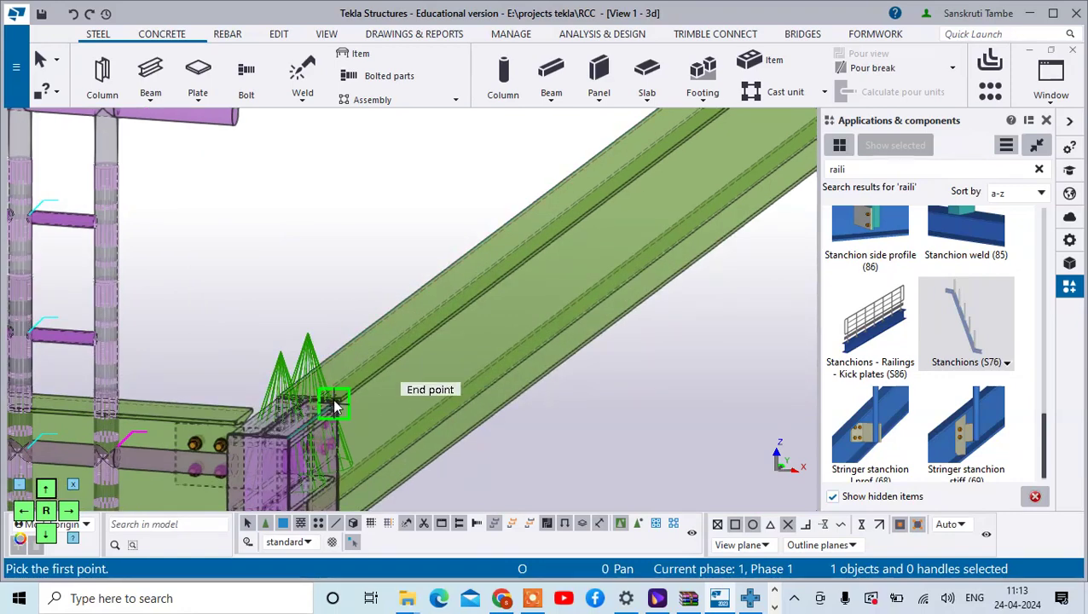
scroll(334, 408, down, 3)
click(346, 418)
click(692, 169)
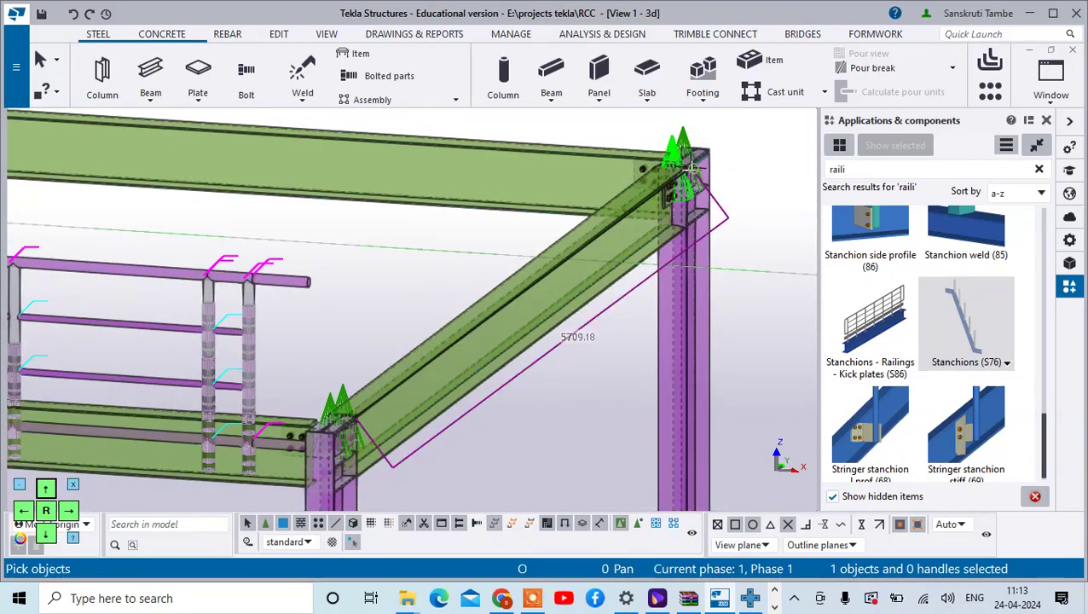
click(624, 227)
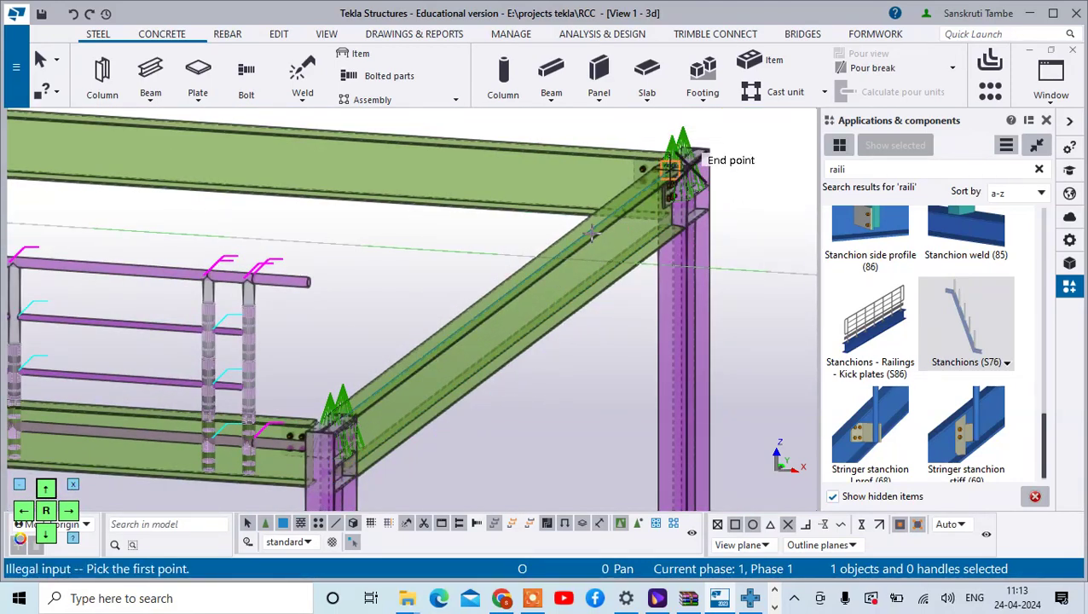
right_click(753, 250)
click(772, 259)
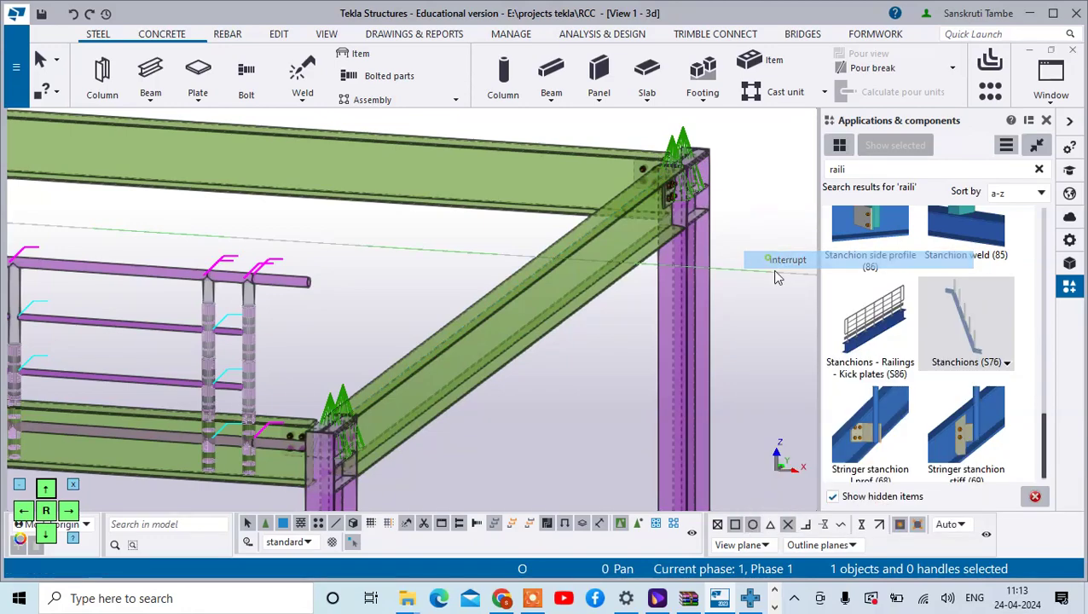
Place Stanchions (S76) along the right side beam of the frame, from its front end to its rear end.
click(998, 352)
scroll(340, 427, up, 2)
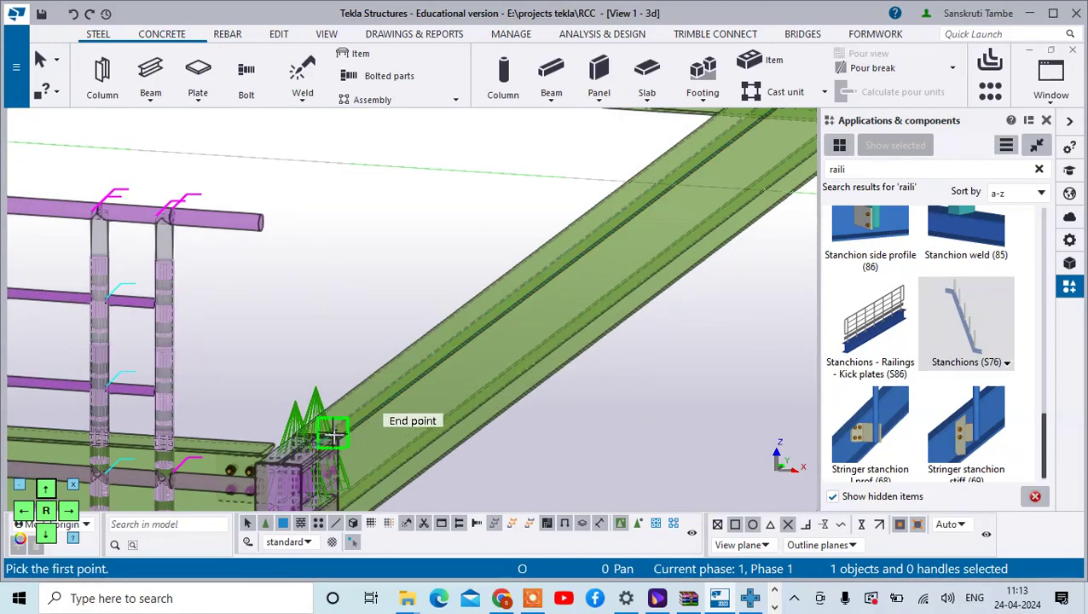
click(342, 425)
scroll(345, 430, down, 2)
scroll(408, 434, down, 1)
click(621, 243)
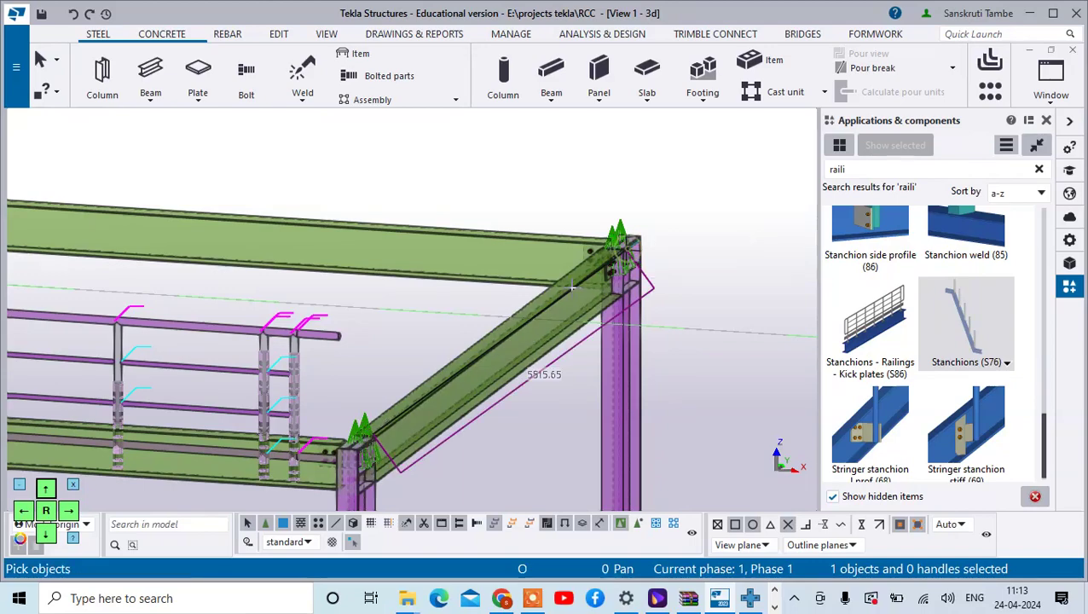
scroll(597, 286, down, 3)
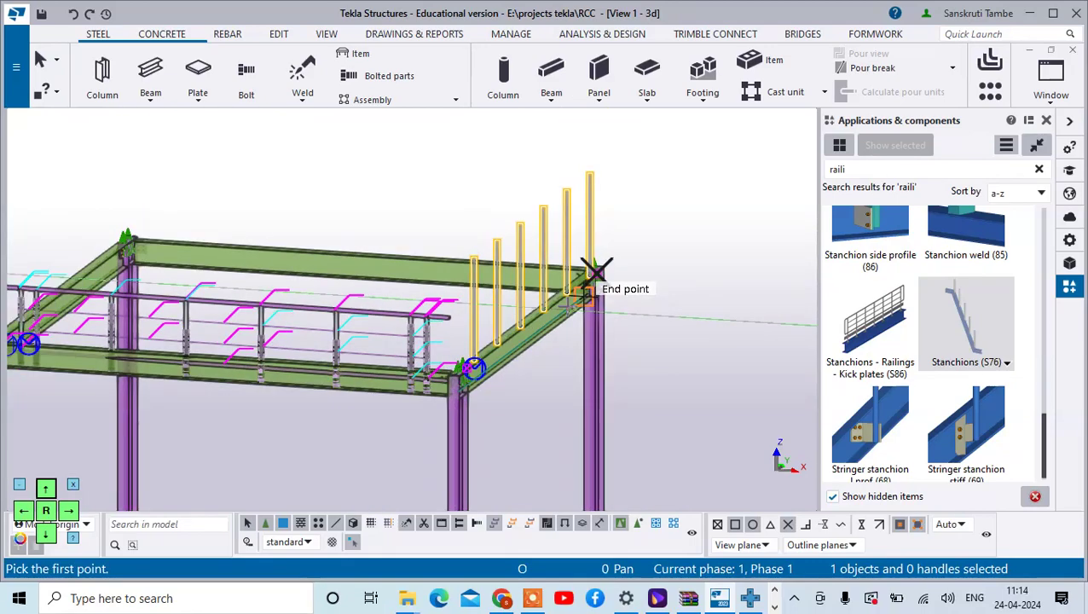
Place Stanchions (S76) along the rear beam, from the left rear column to the right rear column.
scroll(281, 256, up, 2)
scroll(281, 256, up, 2)
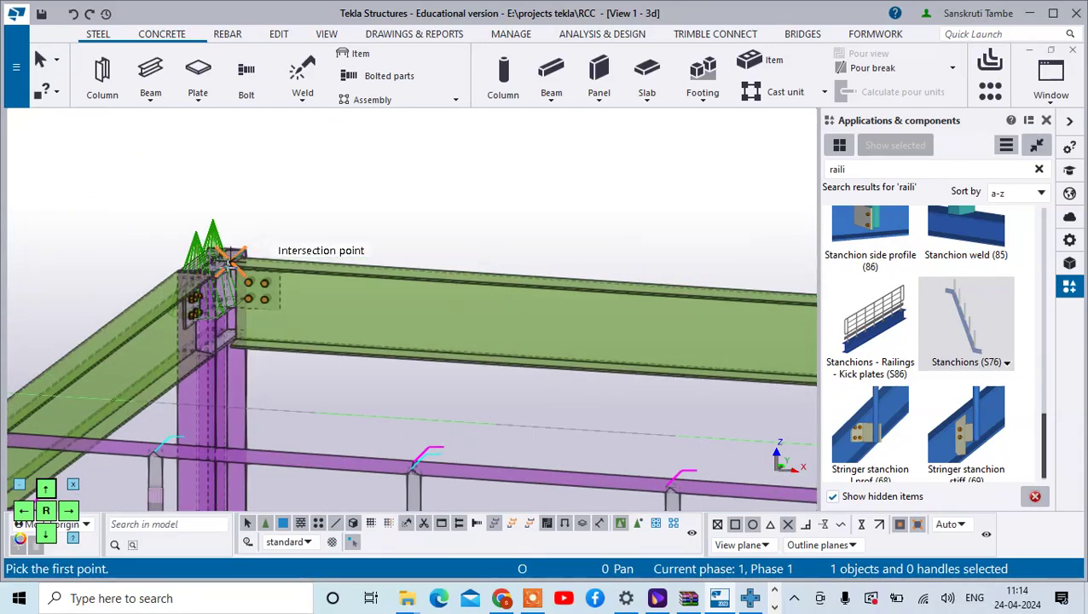
click(247, 245)
scroll(247, 246, down, 2)
scroll(597, 303, down, 3)
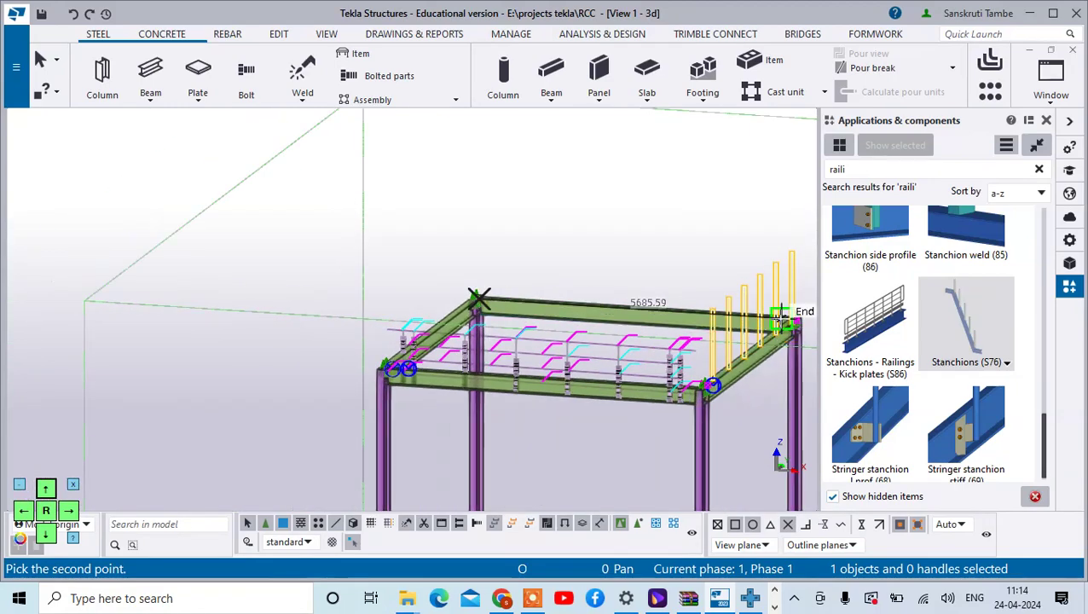
scroll(806, 313, up, 5)
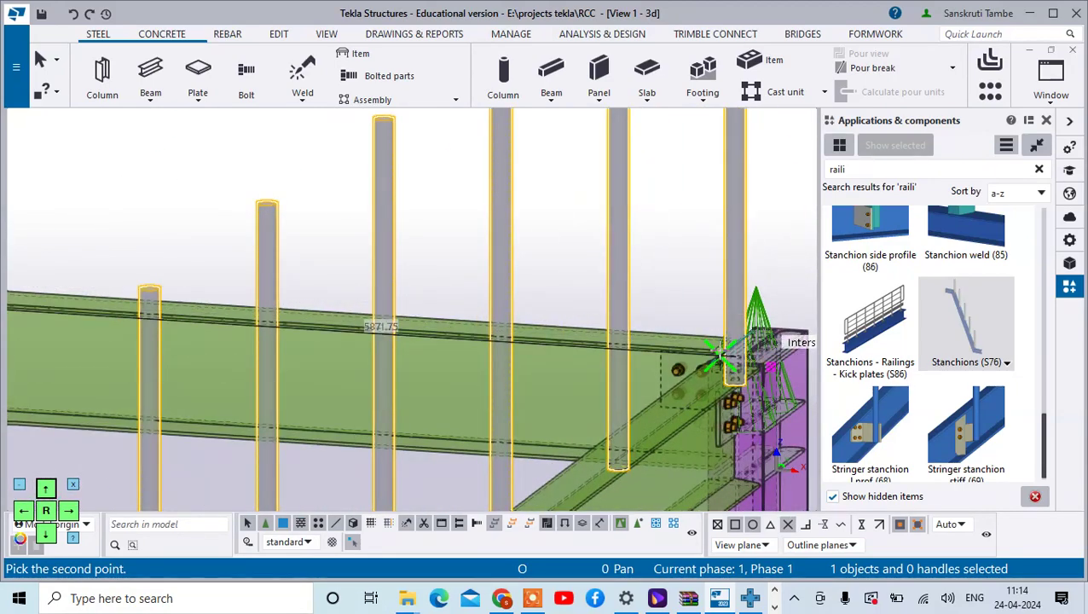
click(720, 354)
scroll(721, 354, down, 3)
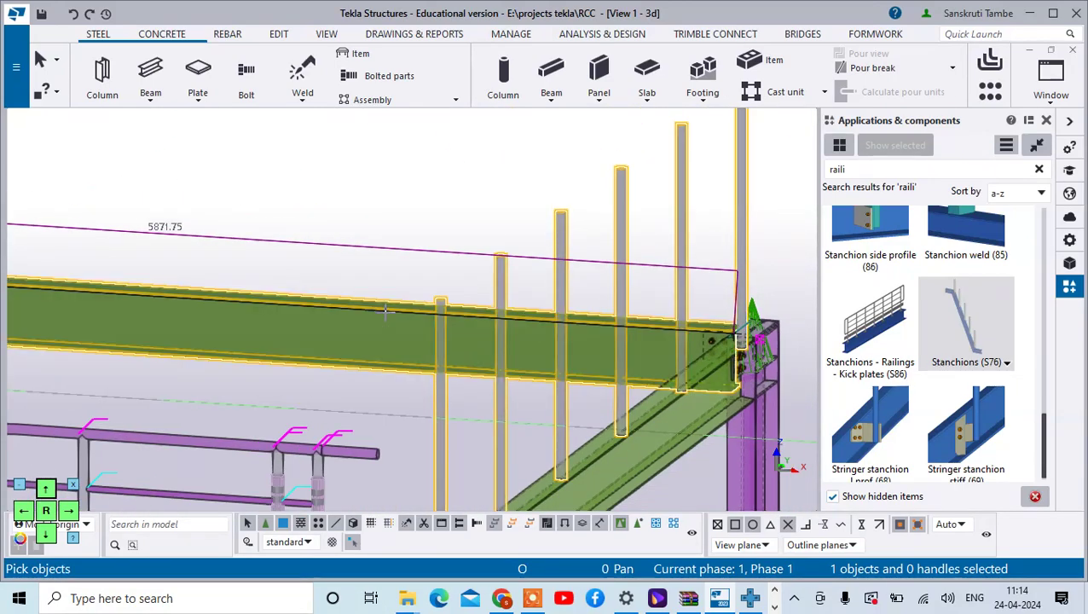
scroll(386, 312, down, 5)
Place Stanchions (S76) along the left side beam, from its front end to its rear end, and end the command.
scroll(200, 358, up, 5)
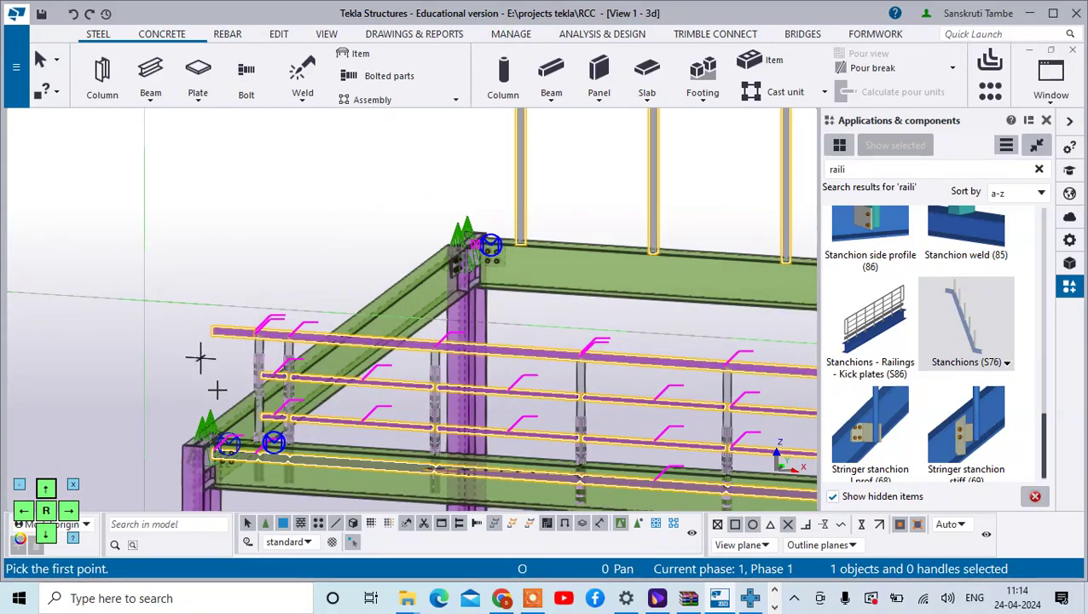
scroll(151, 407, up, 4)
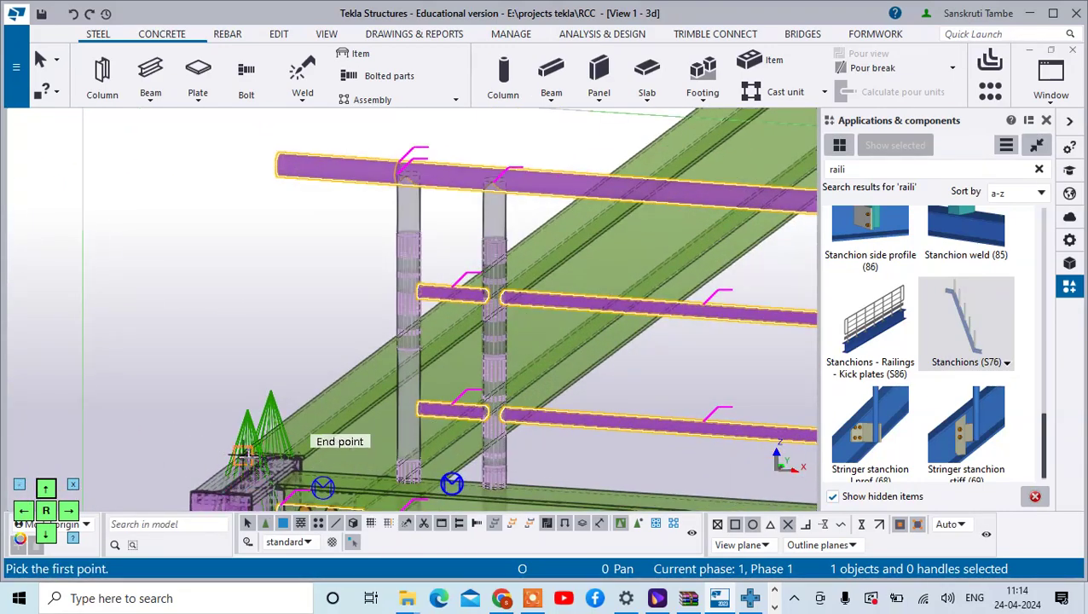
click(245, 457)
scroll(247, 457, down, 4)
scroll(512, 339, up, 3)
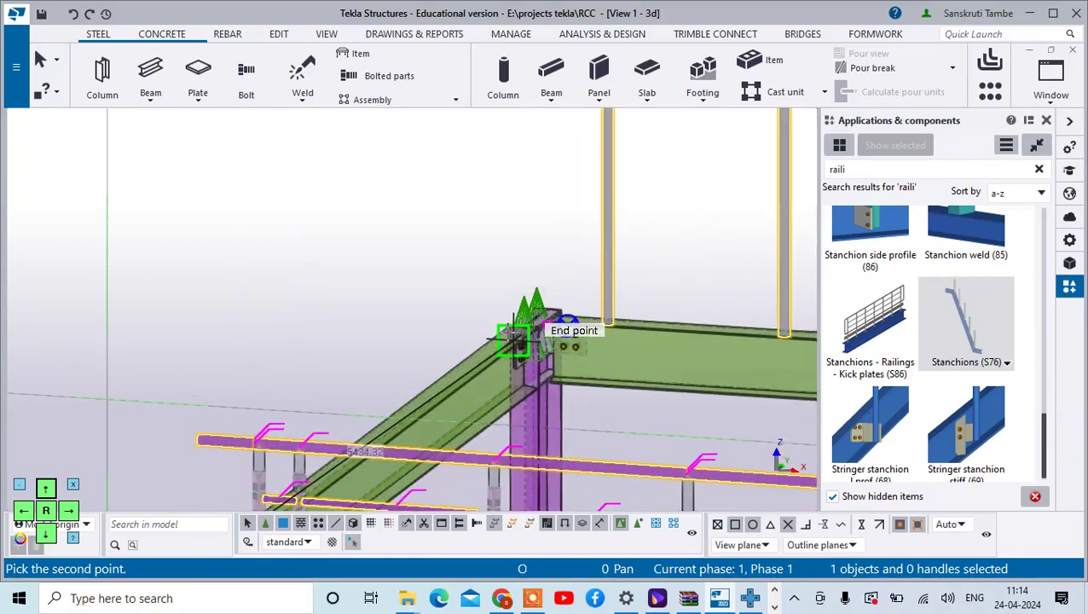
scroll(512, 340, up, 4)
click(534, 320)
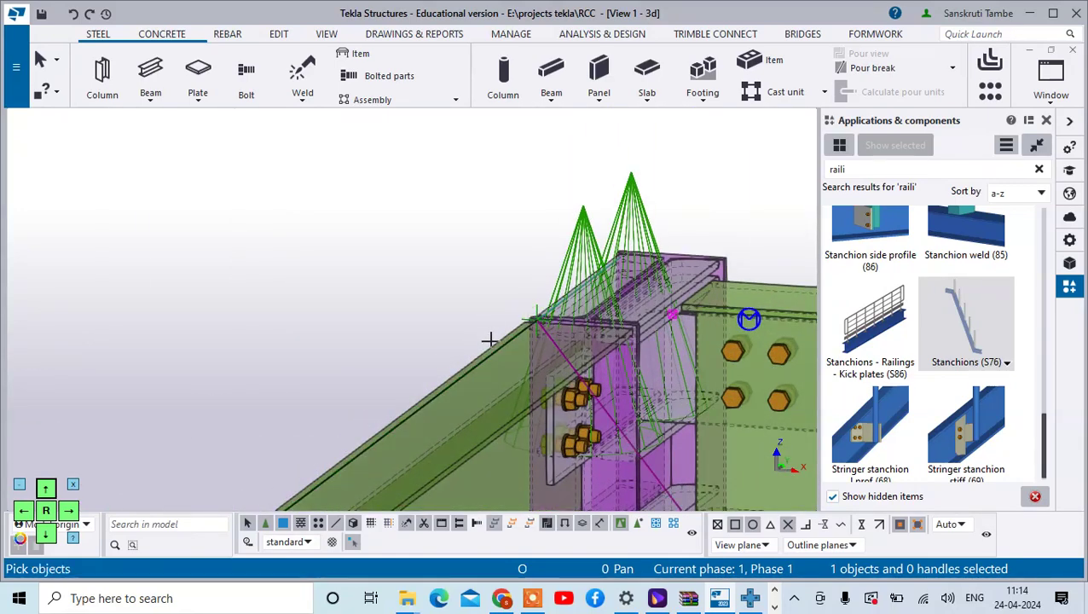
scroll(492, 357, down, 10)
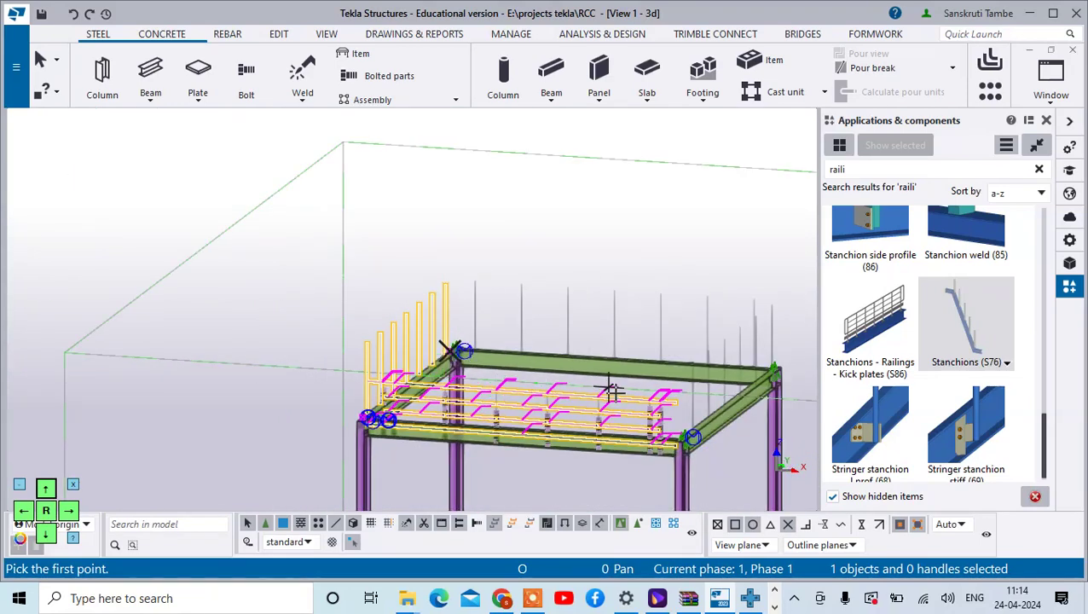
scroll(773, 429, up, 4)
right_click(634, 240)
click(663, 254)
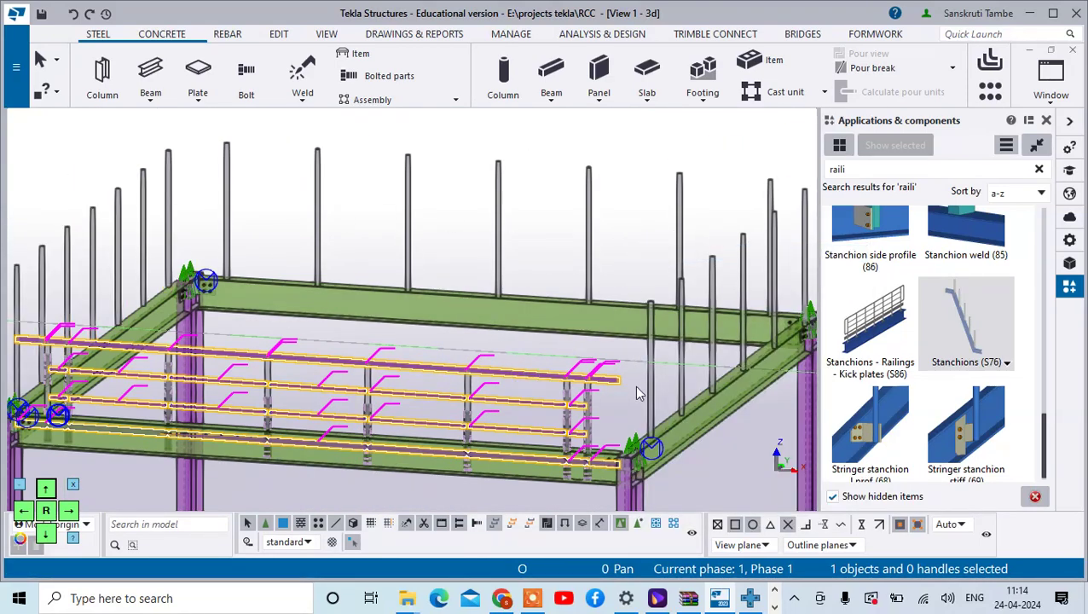
Create a Railings (S77) railing through all the stanchions on the right side beam.
scroll(973, 409, down, 1)
scroll(968, 421, up, 1)
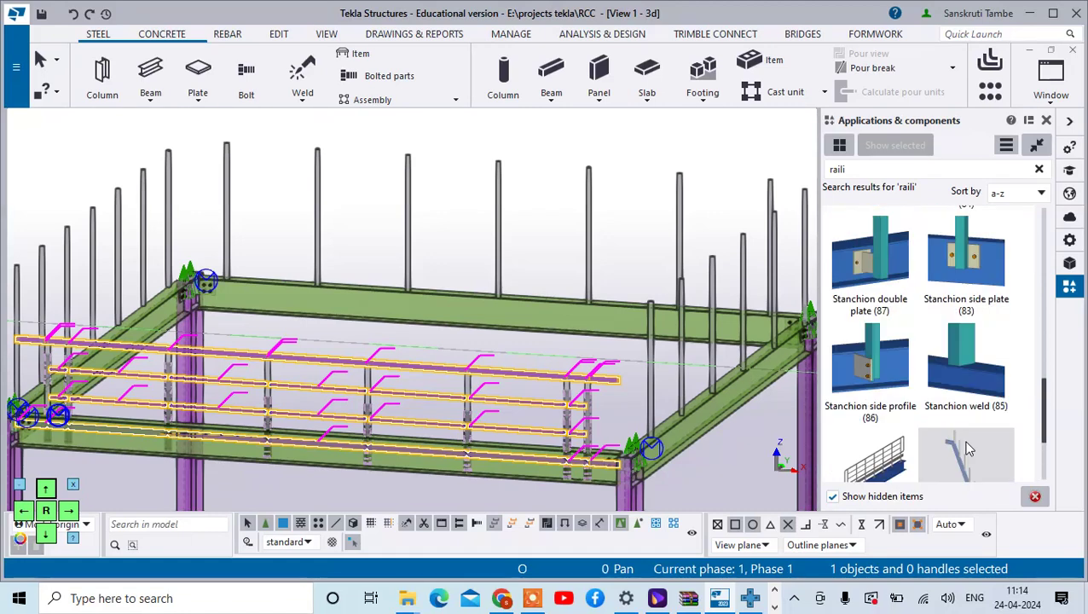
scroll(968, 443, down, 1)
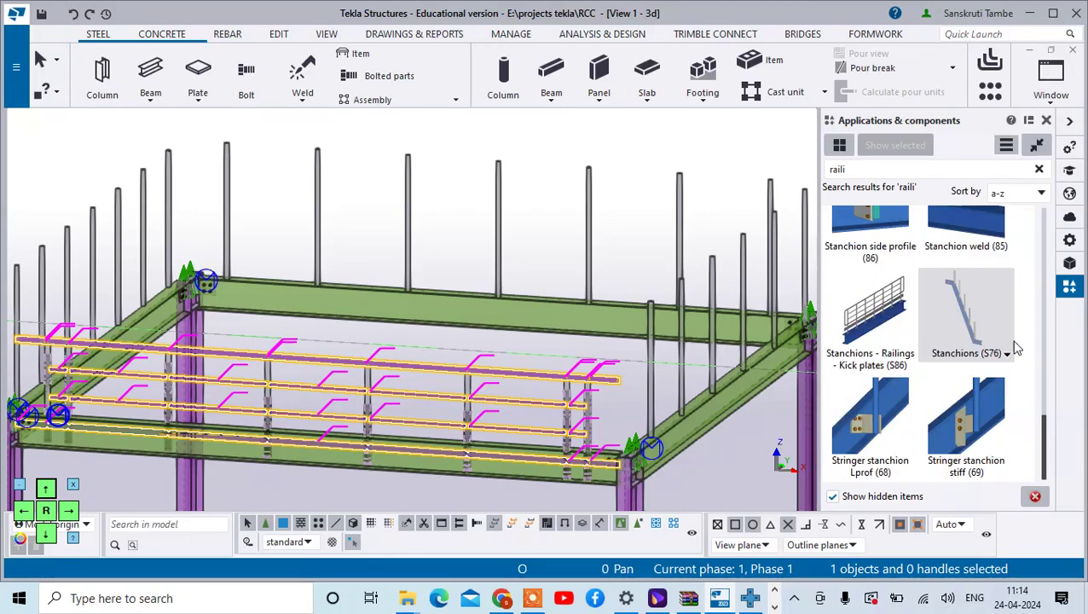
scroll(1016, 348, up, 2)
scroll(1017, 348, down, 1)
scroll(1017, 348, up, 3)
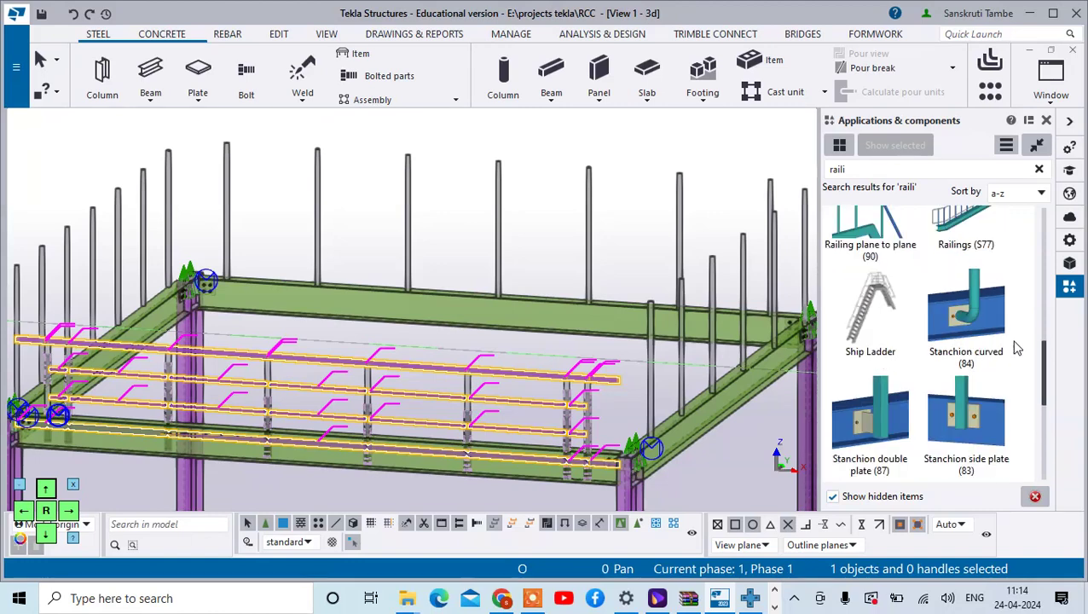
click(987, 295)
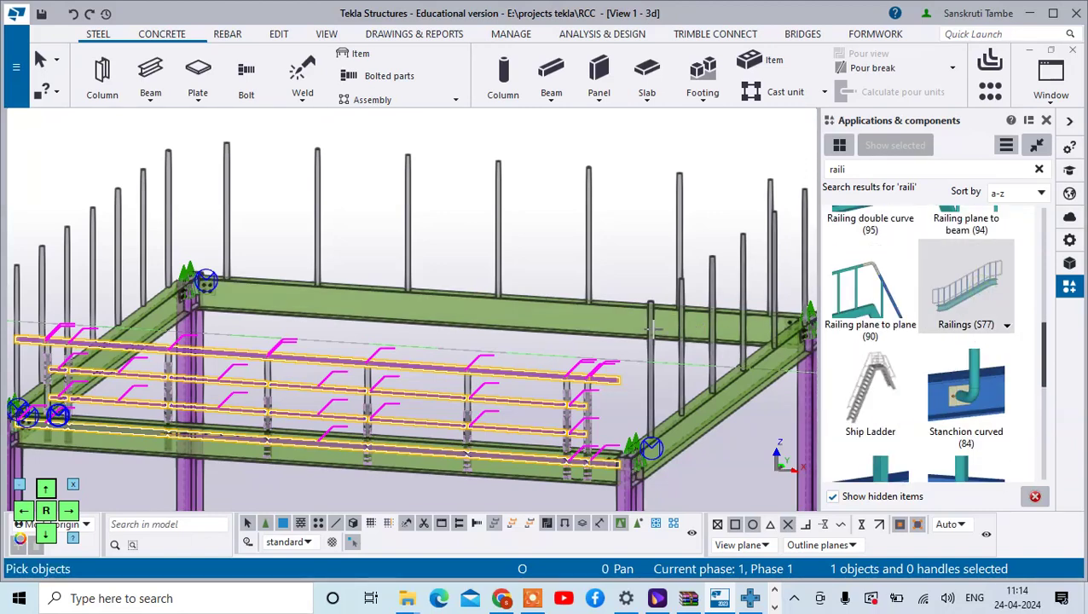
click(682, 309)
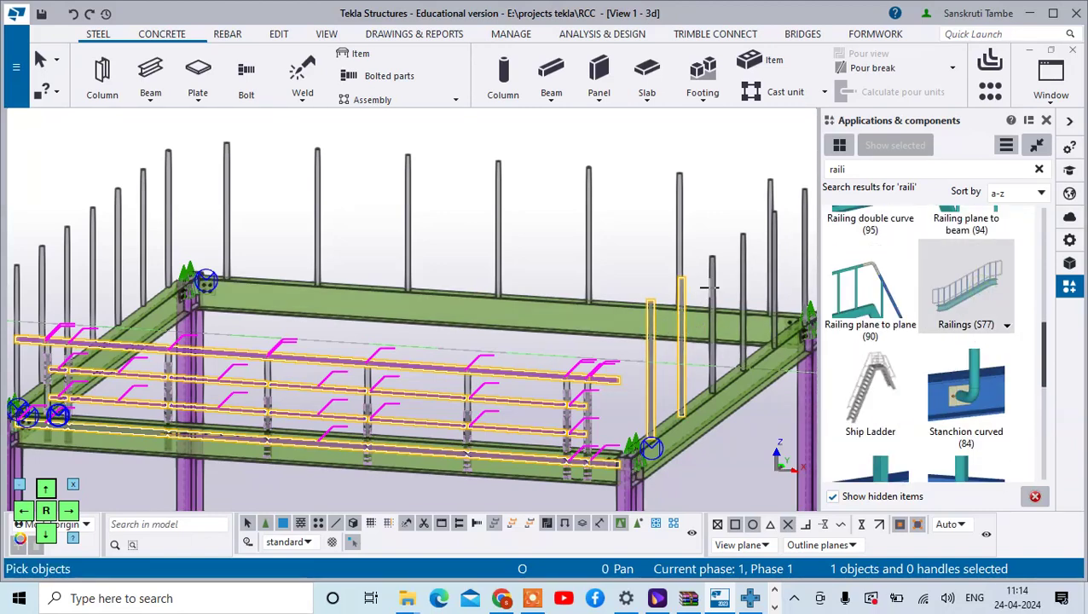
click(713, 281)
click(740, 260)
click(773, 215)
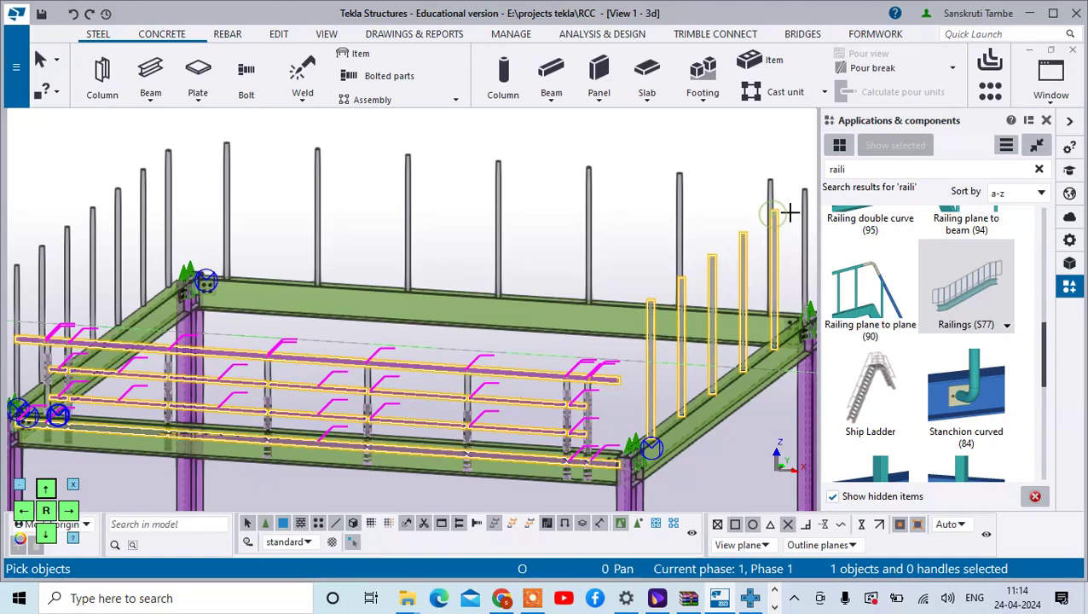
scroll(602, 288, down, 3)
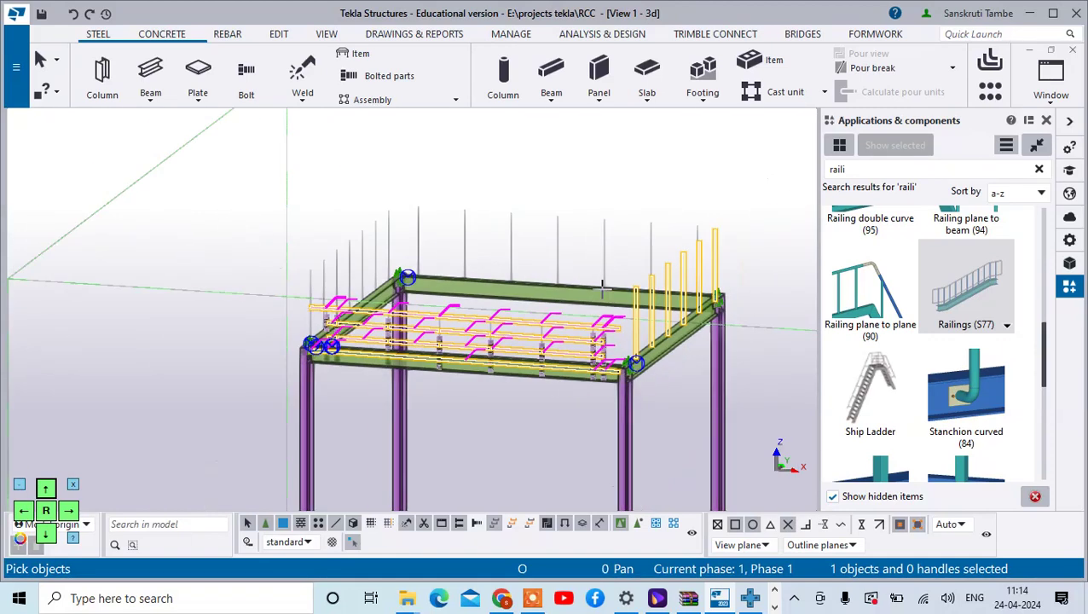
middle_click(751, 236)
Create a Railings (S77) railing through all the stanchions on the rear beam.
scroll(529, 249, up, 3)
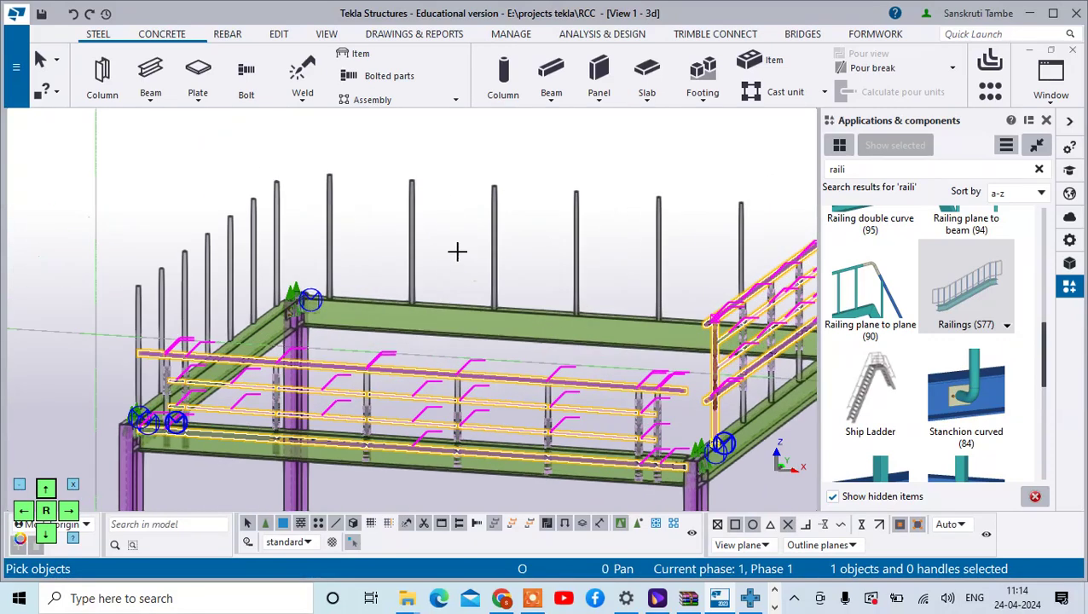
click(331, 220)
click(413, 218)
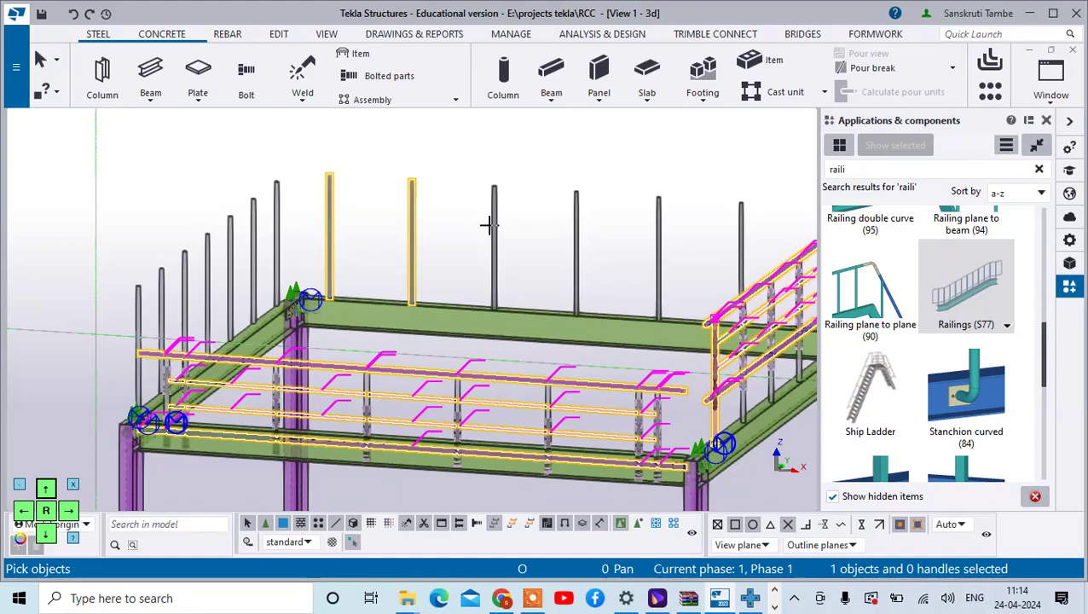
click(492, 225)
click(659, 237)
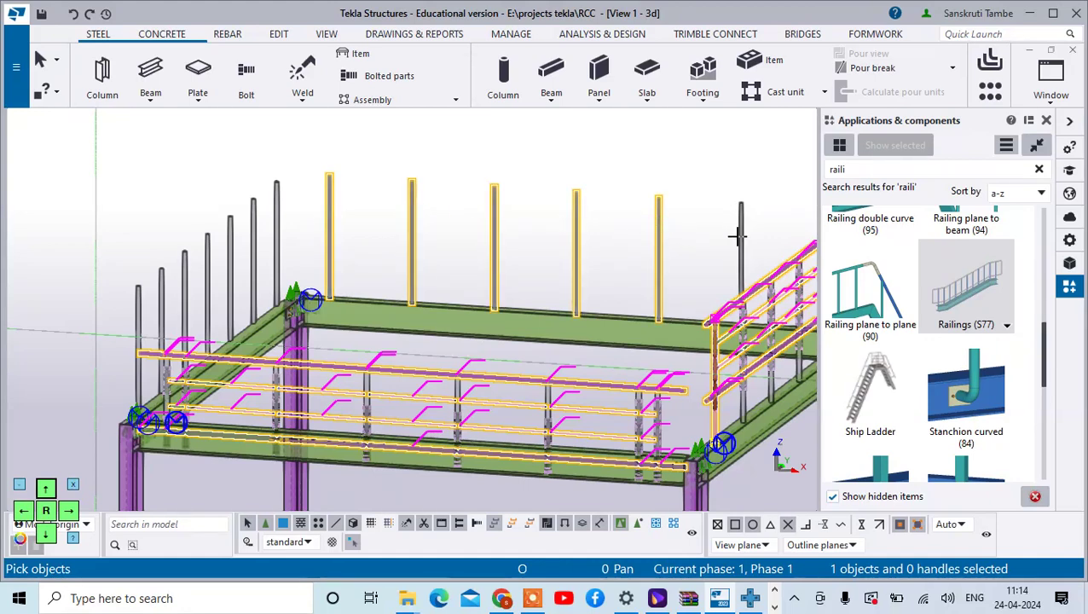
middle_click(741, 243)
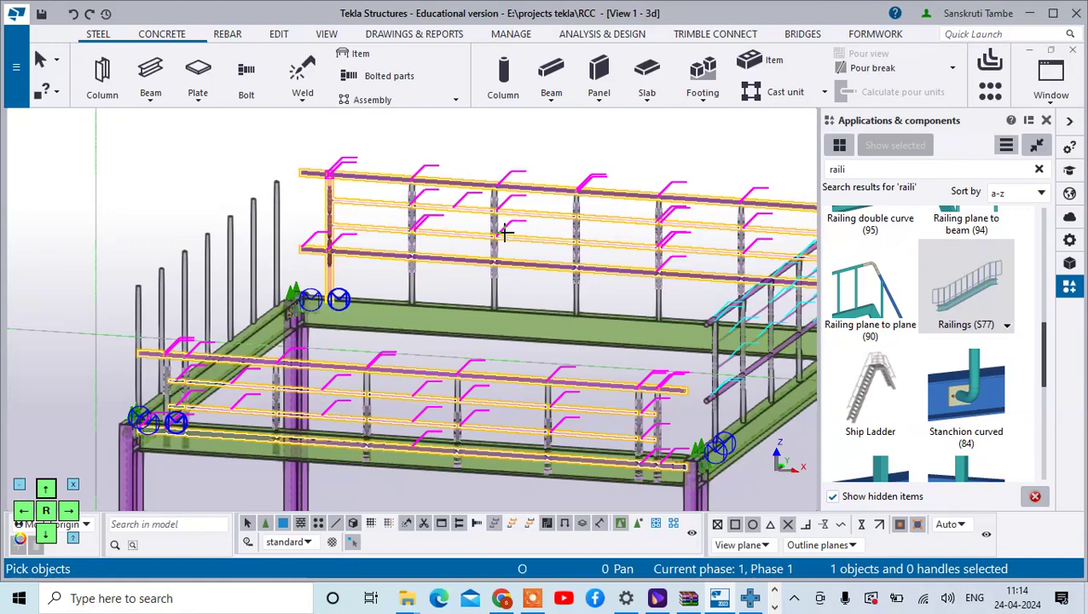
Create a Railings (S77) railing through all the stanchions on the left side beam and end the command.
click(275, 209)
click(253, 224)
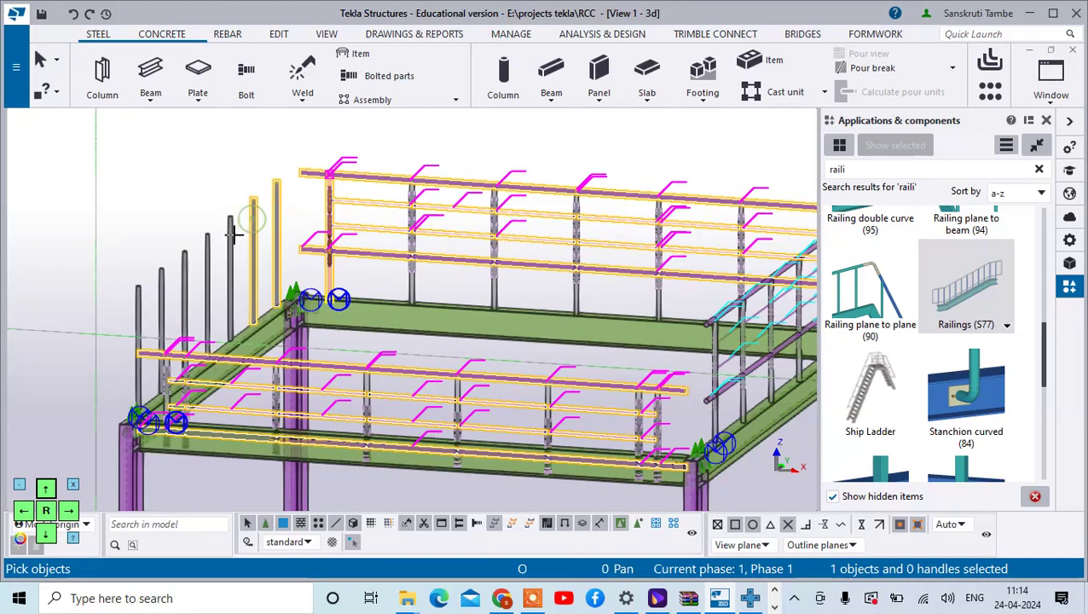
click(229, 242)
click(207, 253)
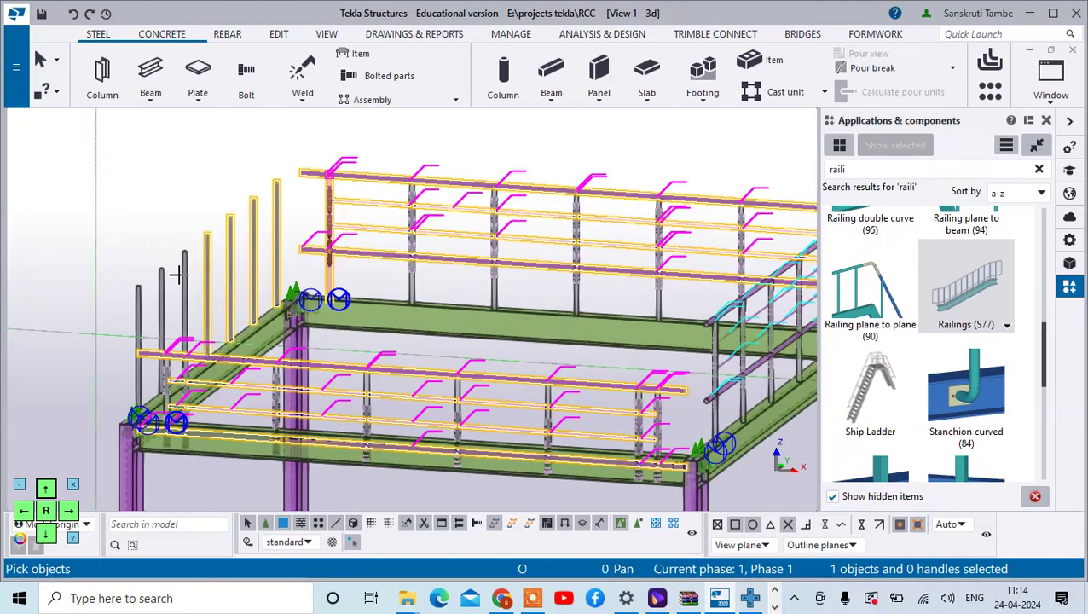
click(184, 276)
click(161, 289)
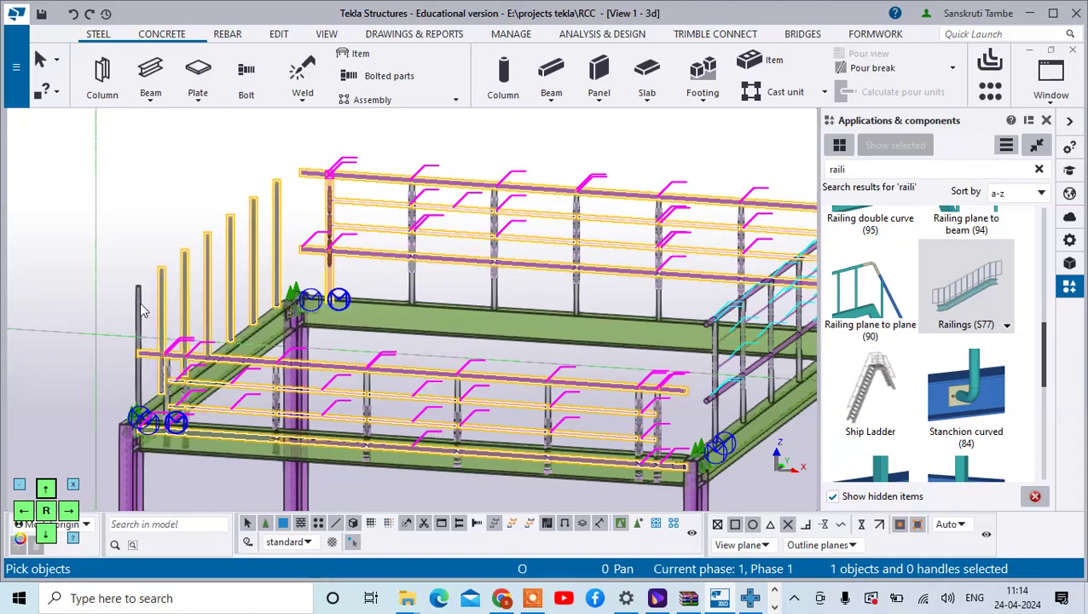
click(139, 306)
scroll(384, 292, down, 5)
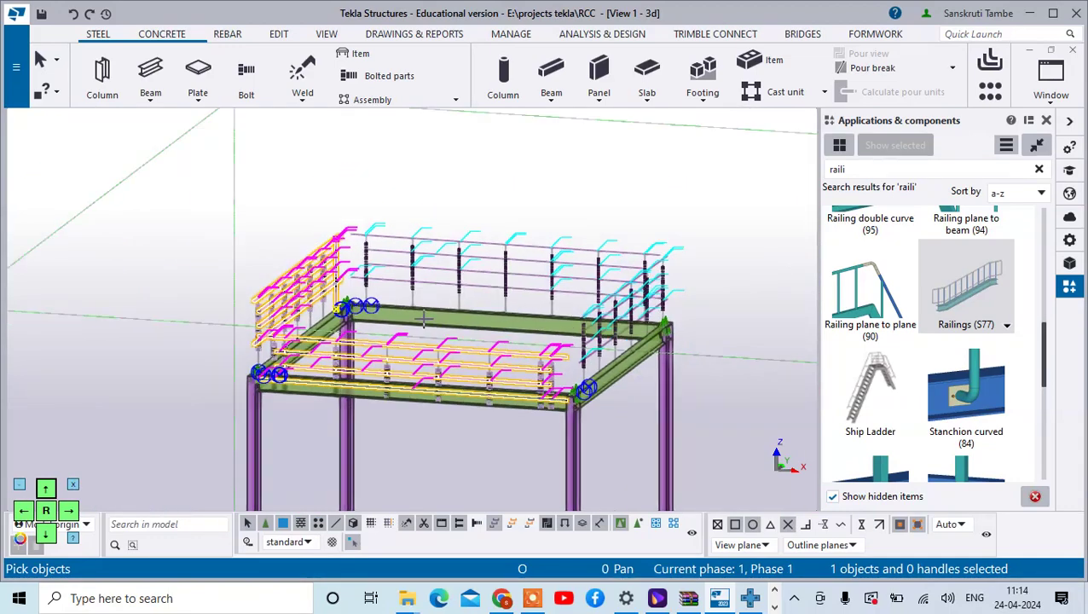
right_click(632, 278)
click(652, 285)
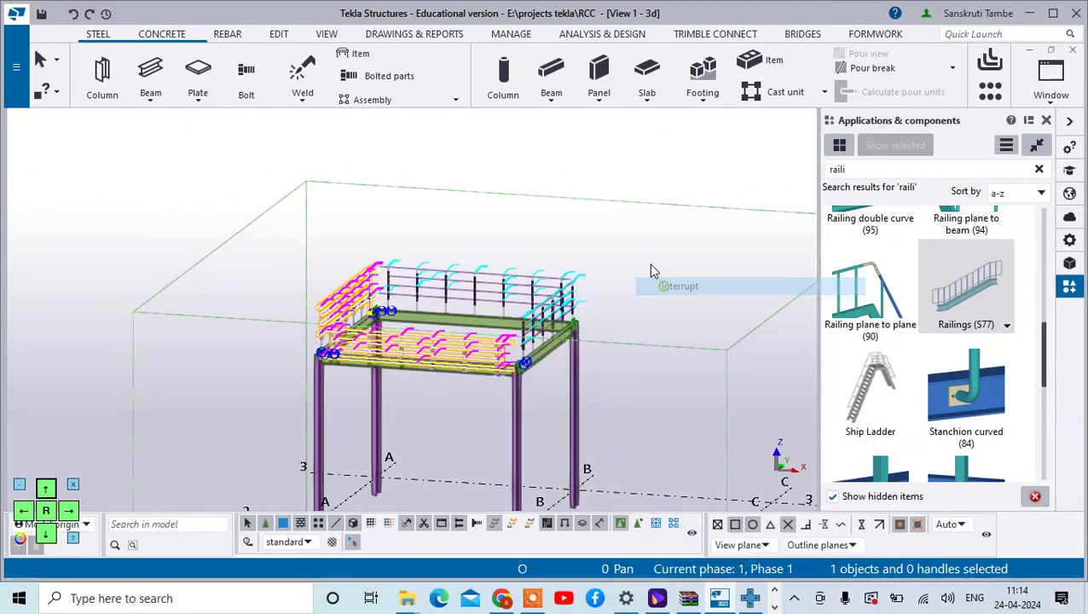
right_click(651, 269)
click(670, 271)
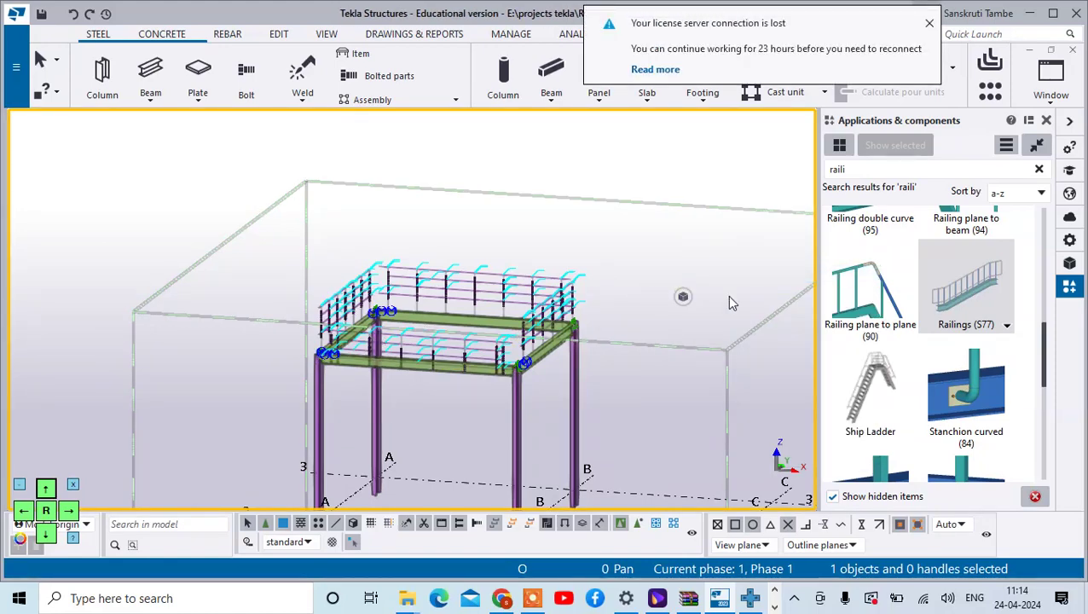
Redraw the view and examine the railings on all four sides of the frame, up close and as a whole.
right_click(714, 262)
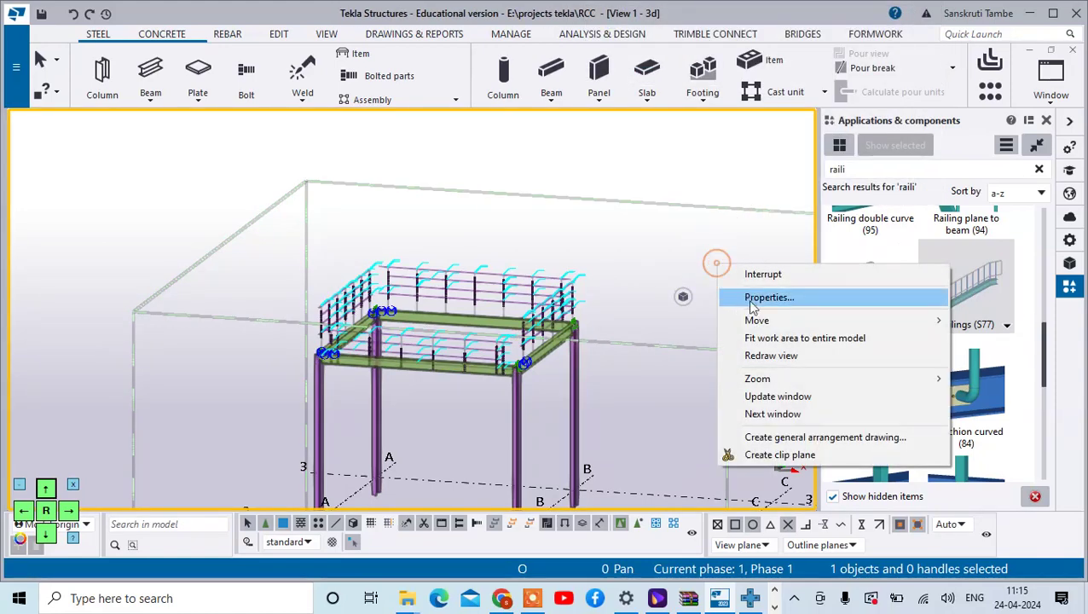
click(760, 357)
scroll(483, 309, up, 4)
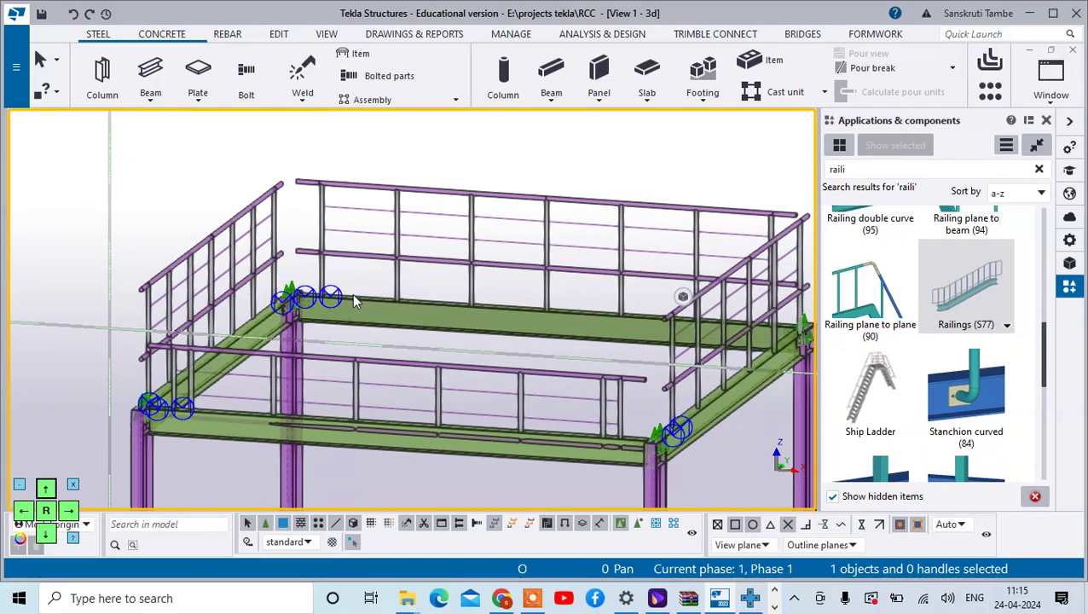
scroll(342, 307, down, 2)
scroll(459, 348, up, 2)
scroll(523, 282, down, 2)
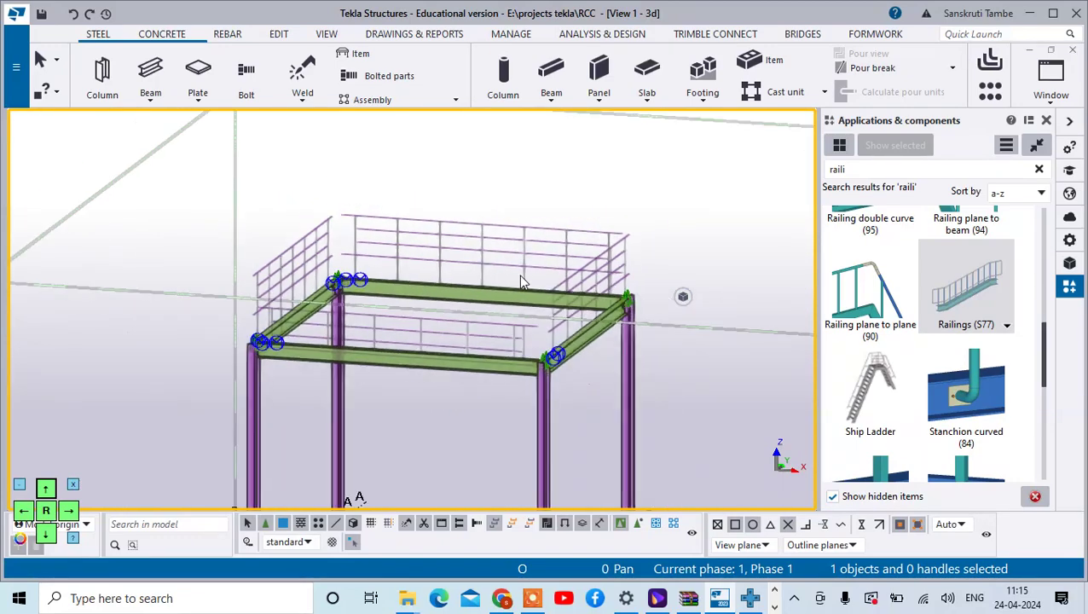
scroll(542, 341, up, 1)
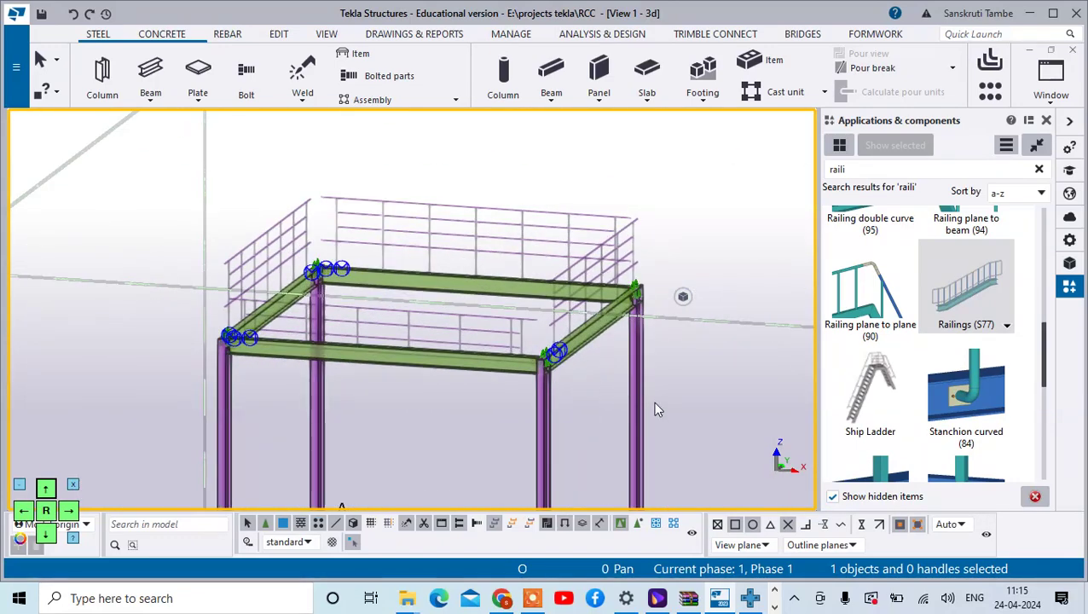
ctrl+middle_drag(655, 409, 594, 393)
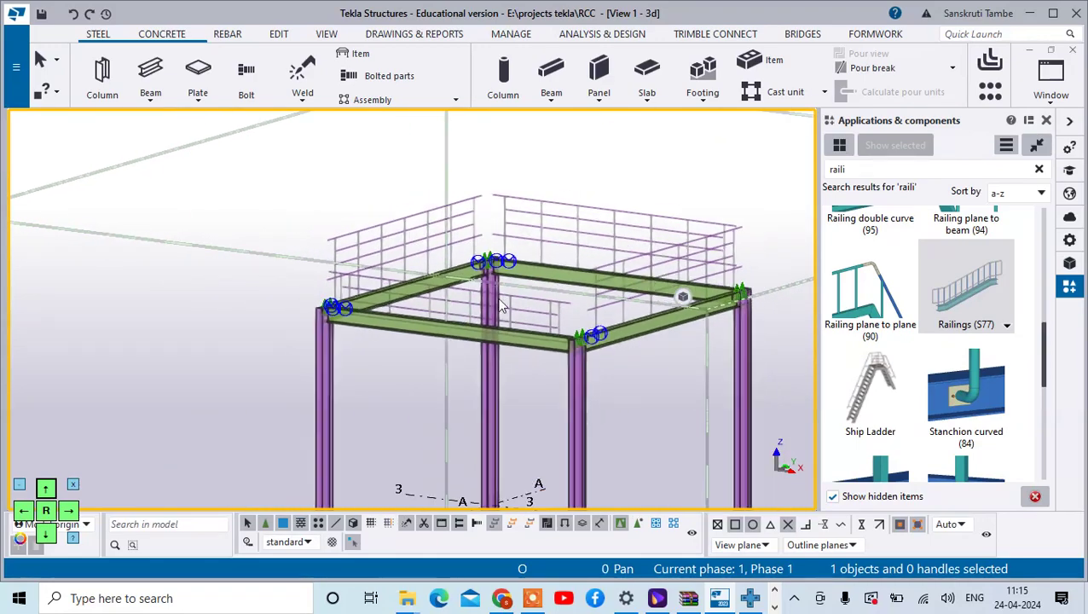
scroll(503, 307, down, 5)
scroll(521, 360, up, 3)
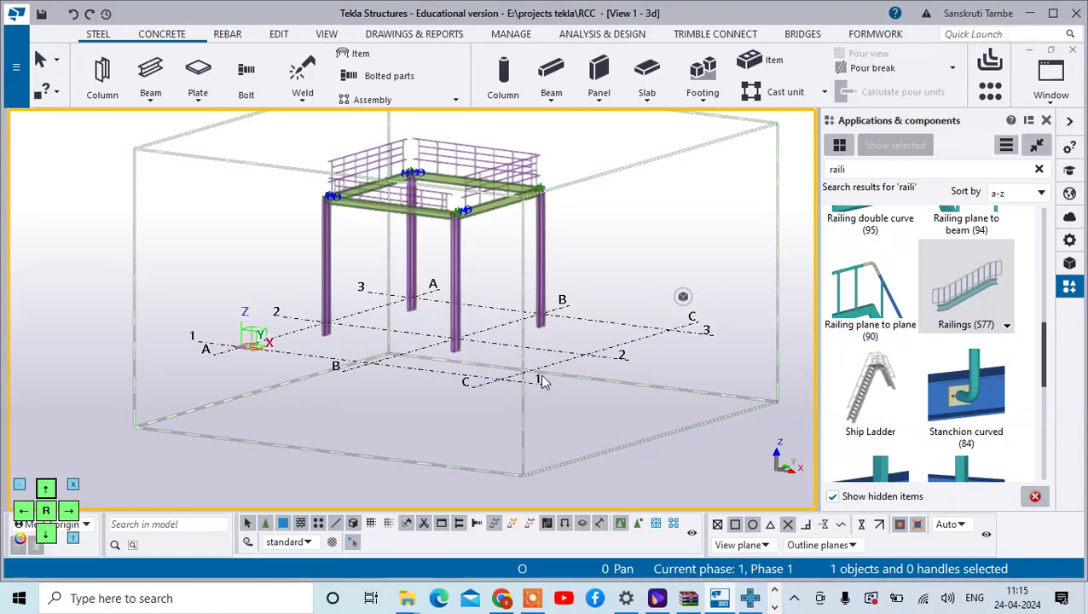
scroll(540, 380, down, 2)
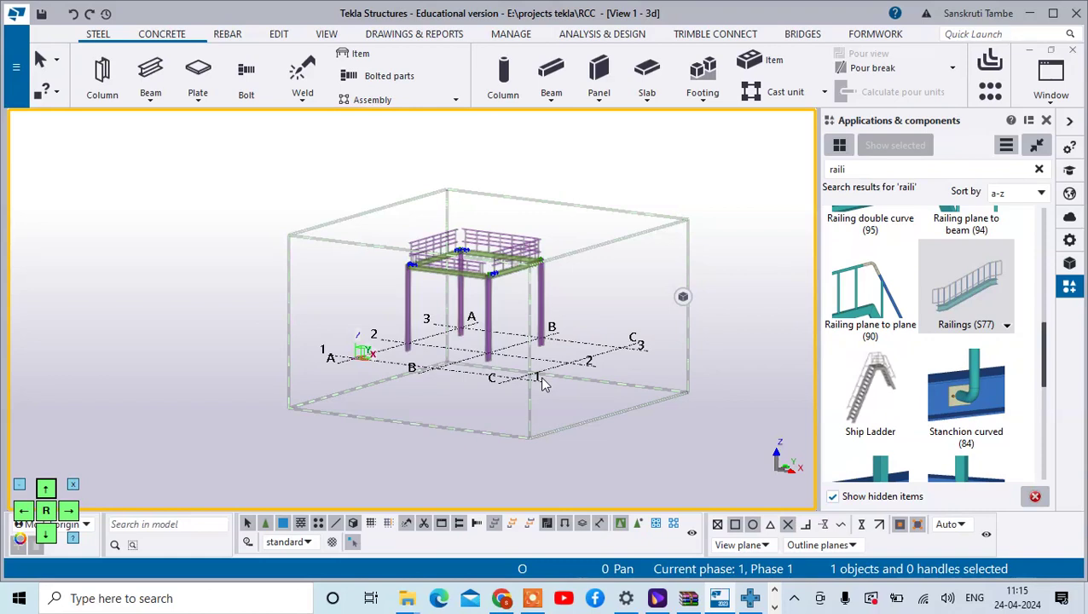